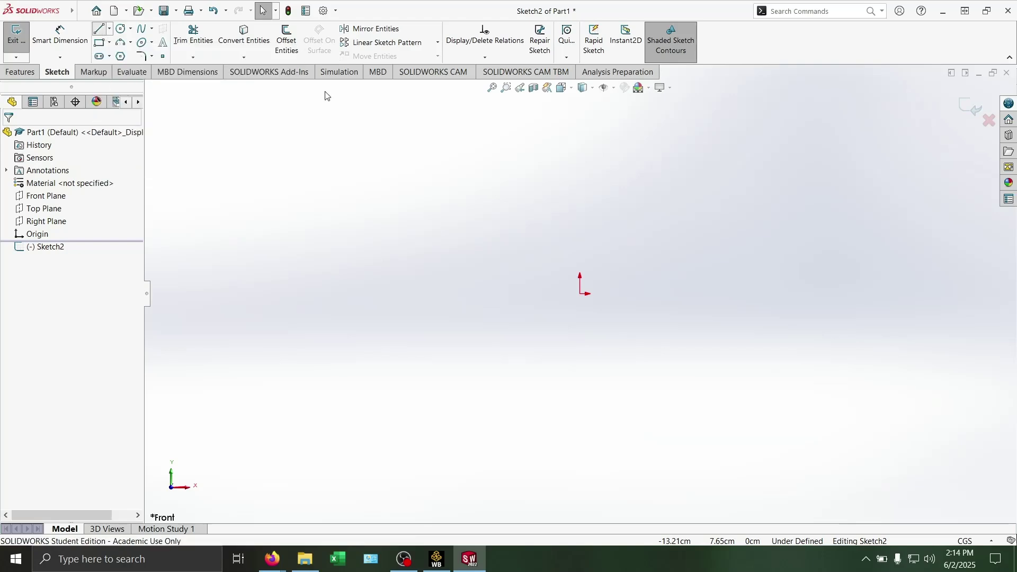
Sketch a vertical line about 6.2 cm long upward from the origin
click(580, 294)
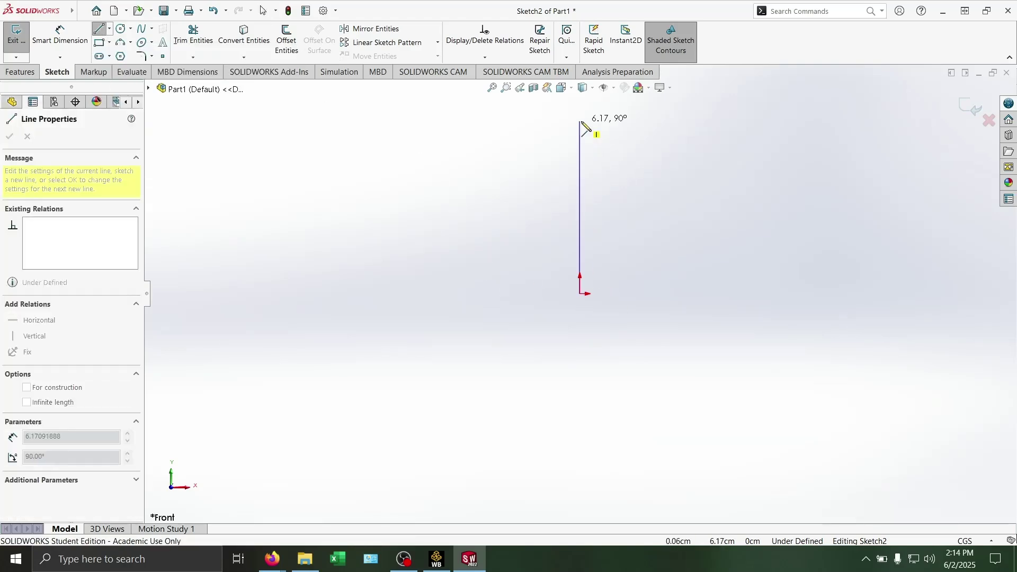
click(581, 122)
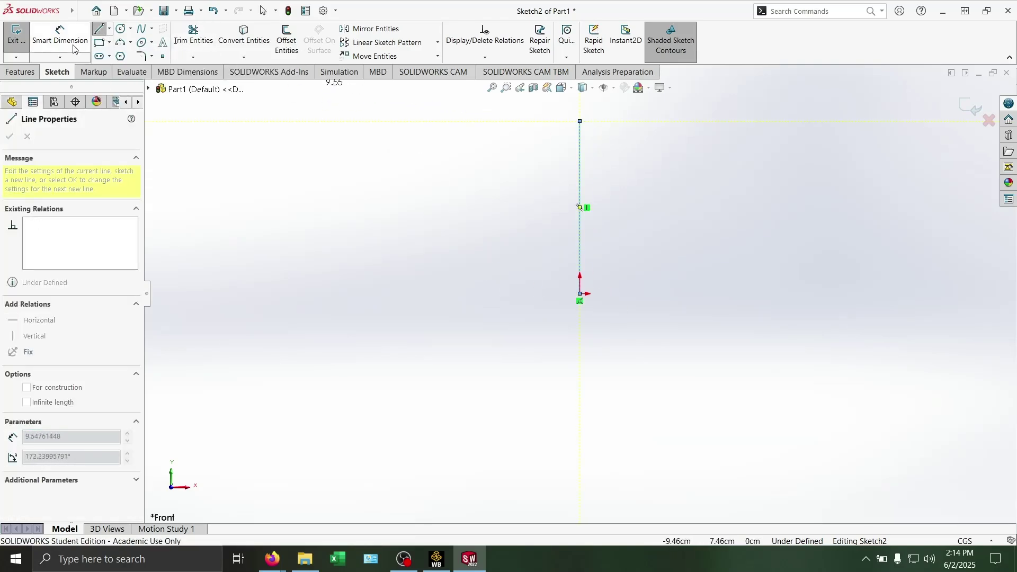
click(101, 30)
Dimension the vertical line's length and set it to 200 cm
click(60, 35)
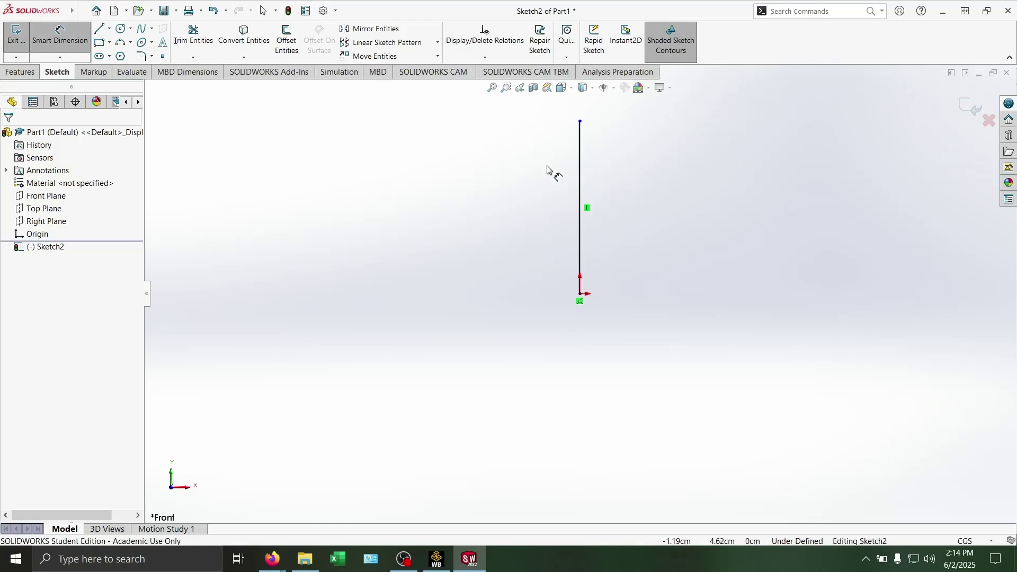
click(583, 192)
click(518, 201)
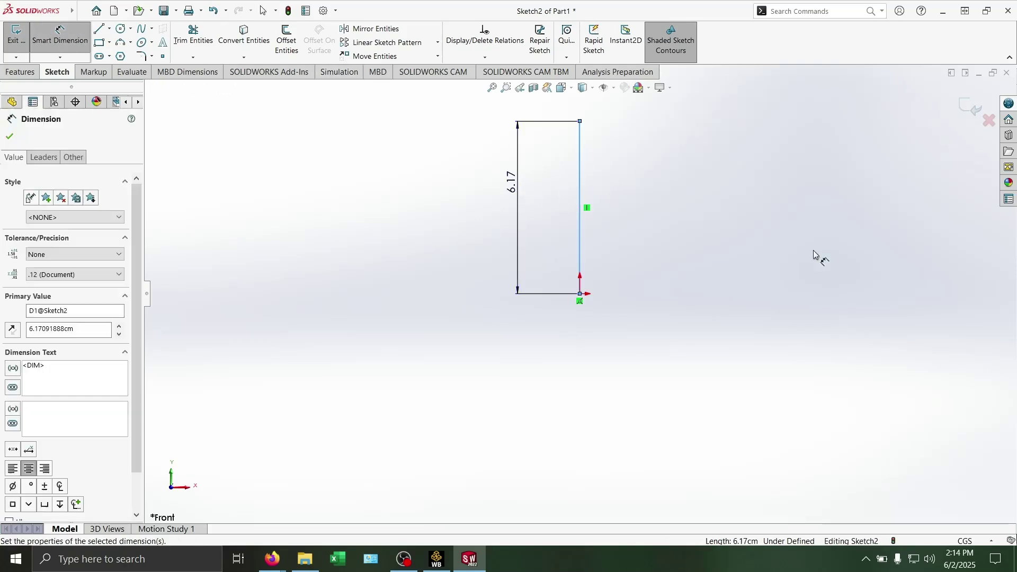
text(200)
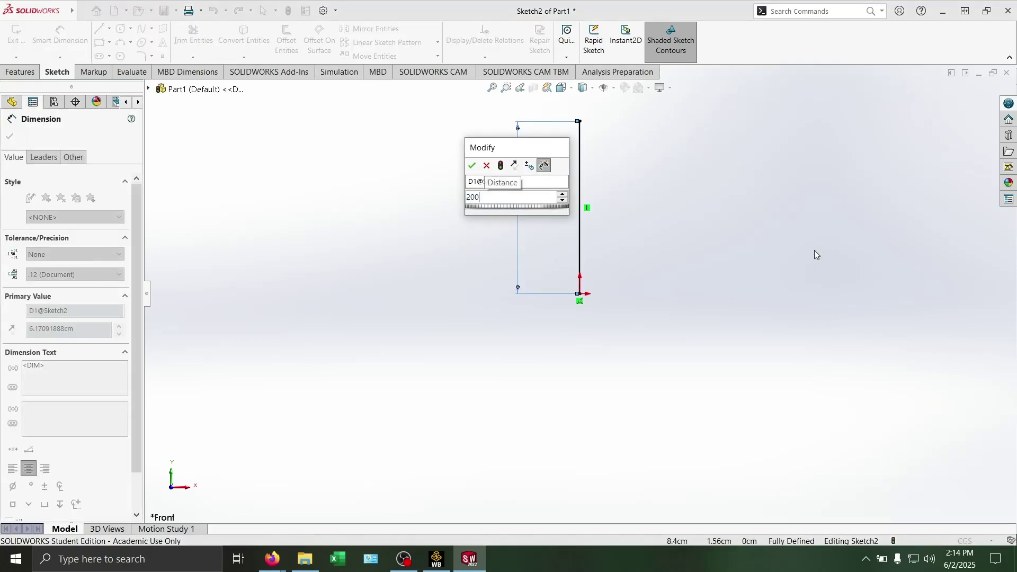
key(Return)
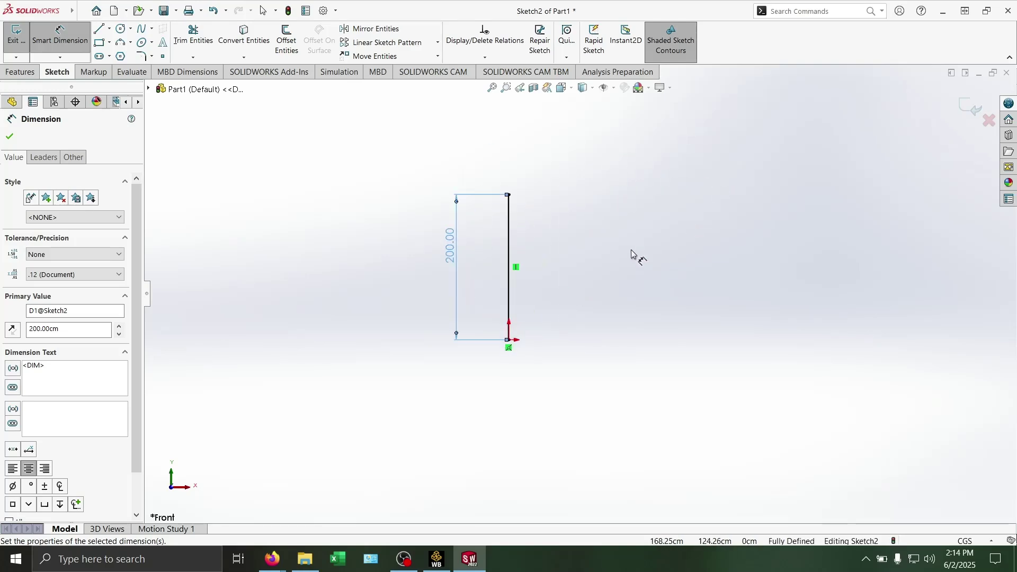
key(Escape)
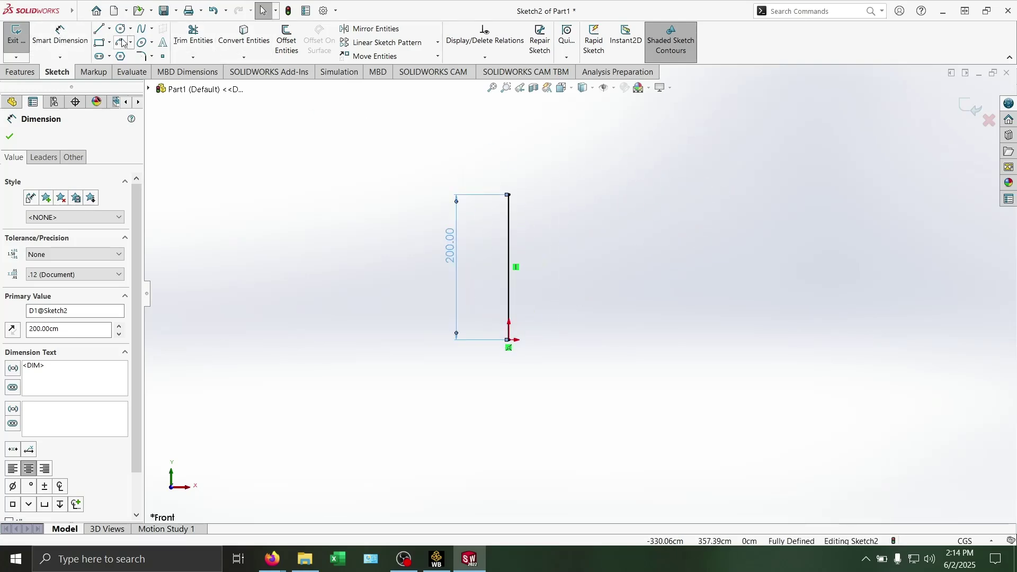
click(123, 42)
click(509, 195)
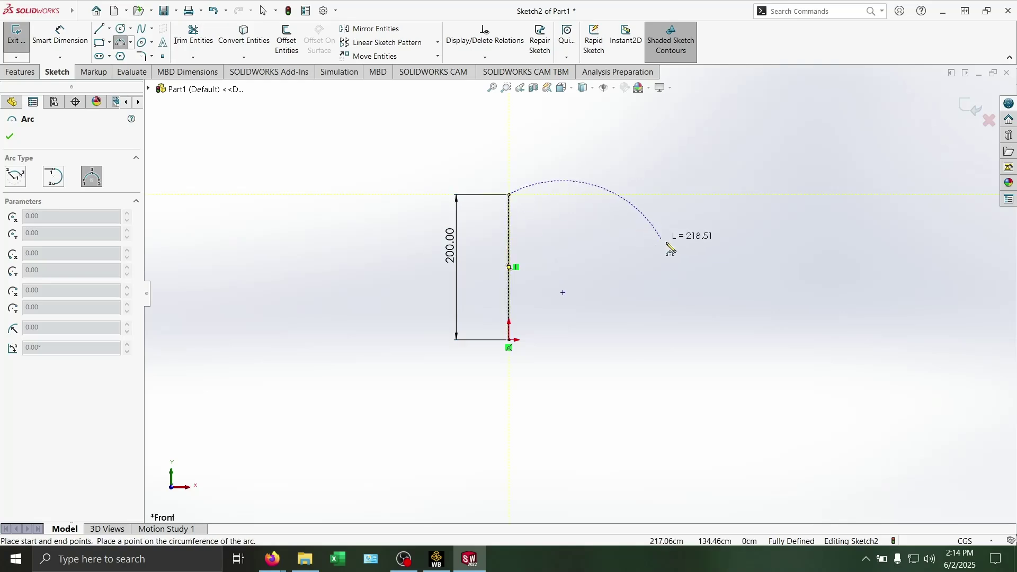
click(708, 241)
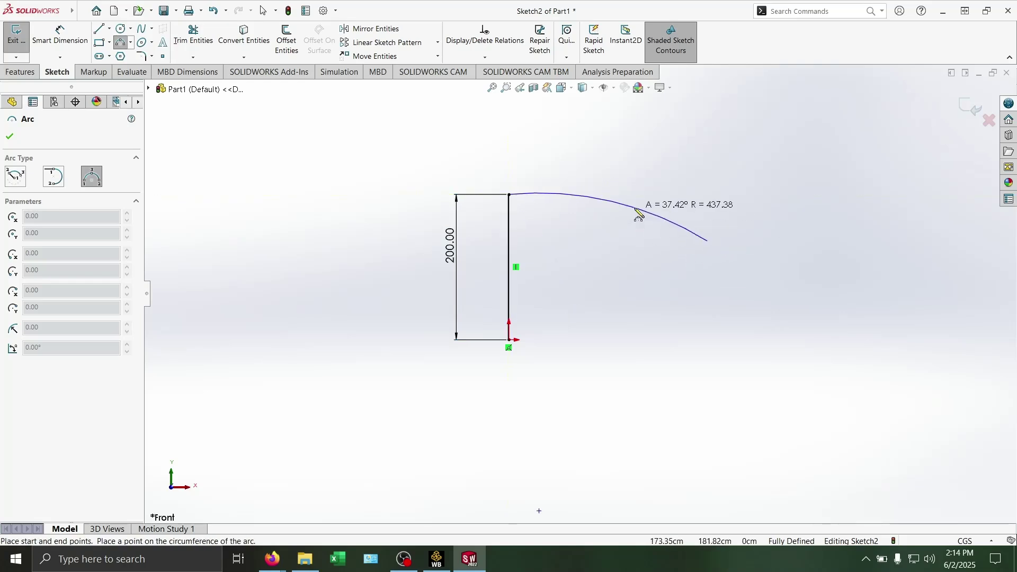
click(614, 235)
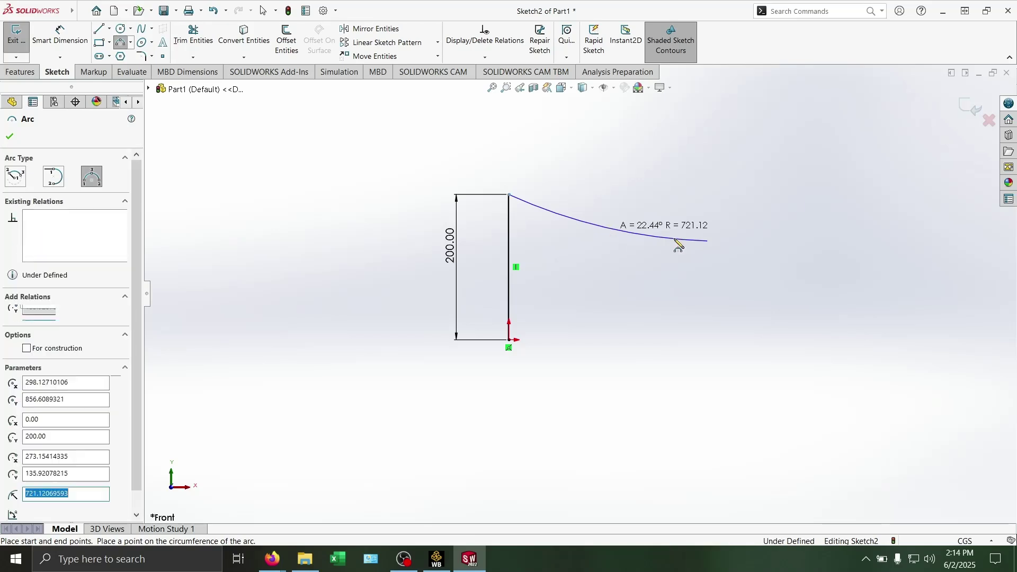
click(607, 228)
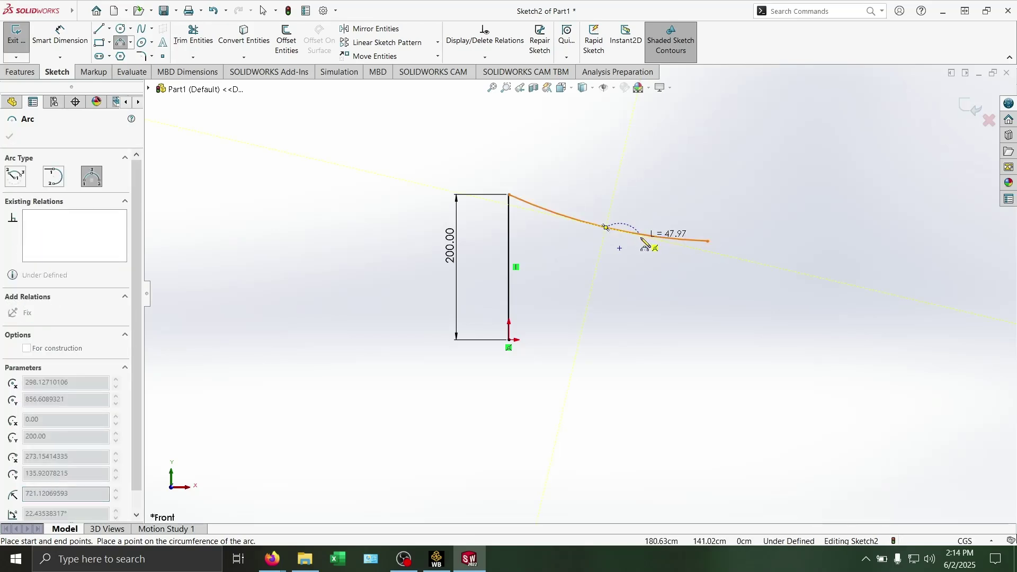
key(Escape)
key(ctrl+z)
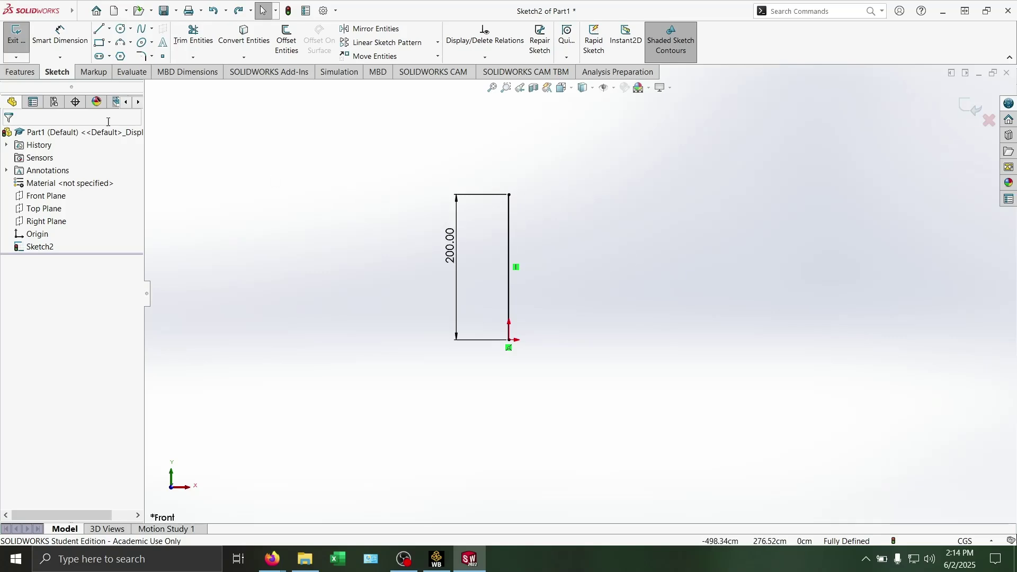
Sketch a three-point arc, radius about 791 cm, curving down from the line's upper end, and an opposite arc, radius about 626 cm, from its end
click(121, 44)
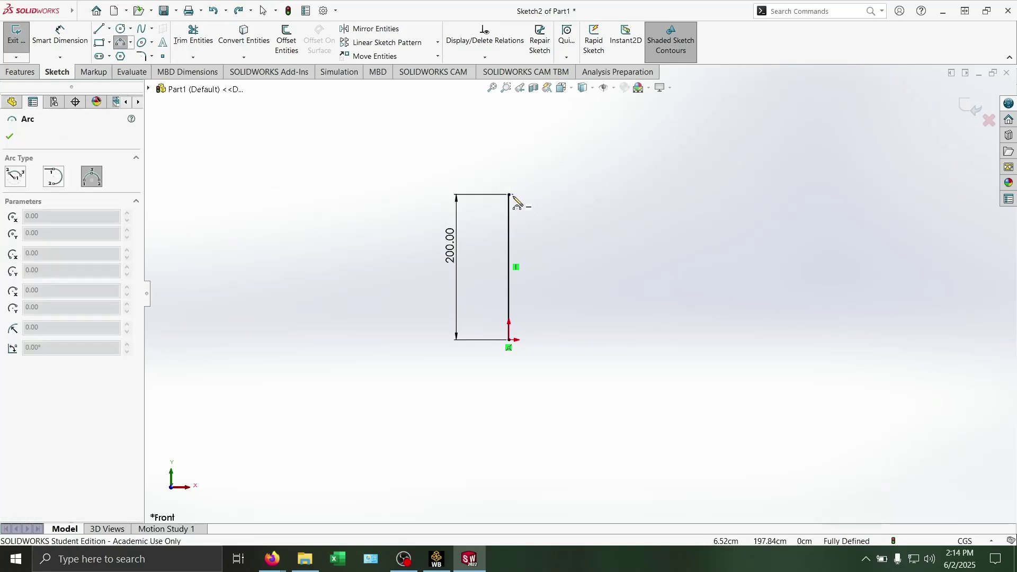
click(511, 195)
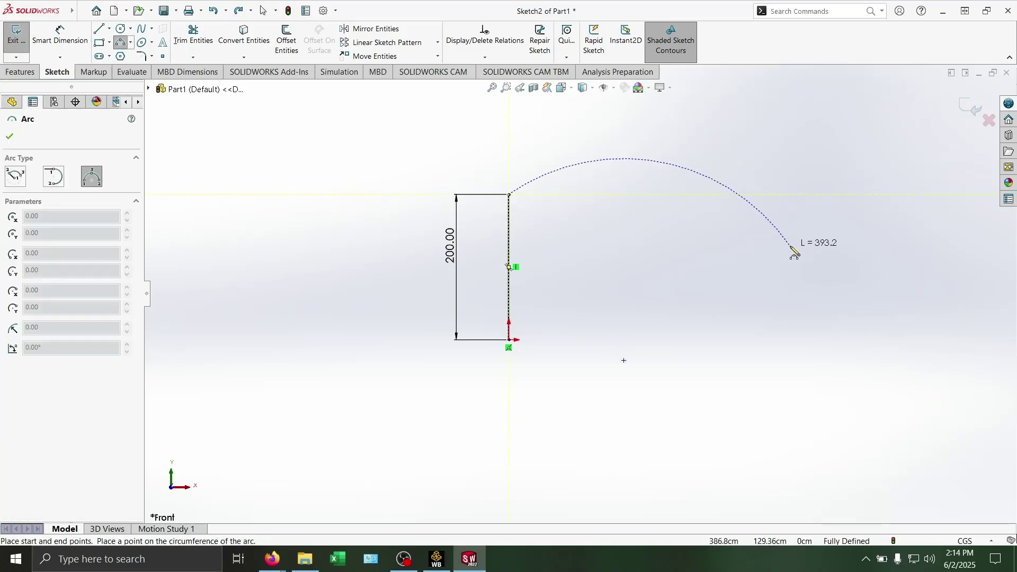
click(762, 242)
click(638, 205)
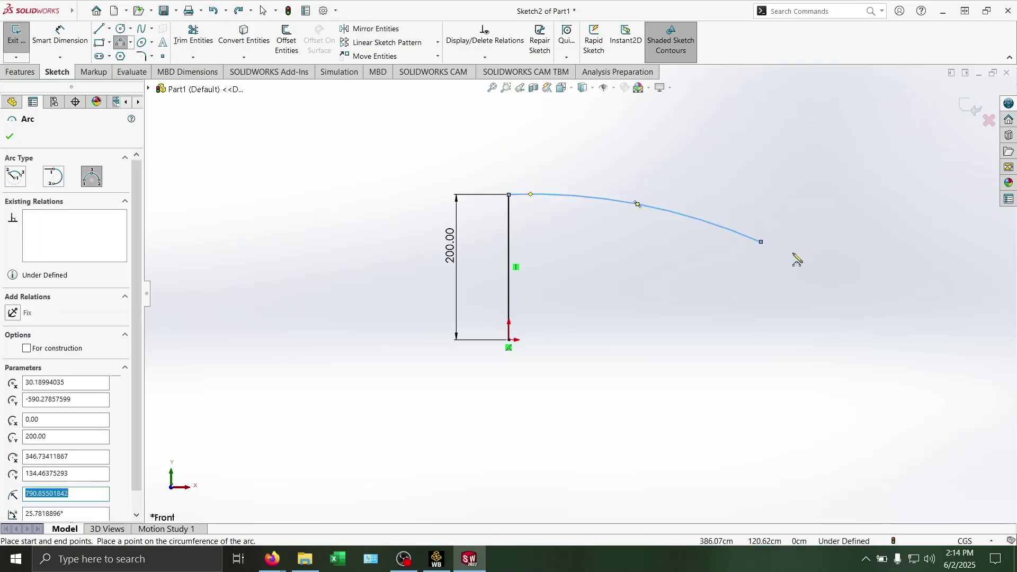
click(762, 242)
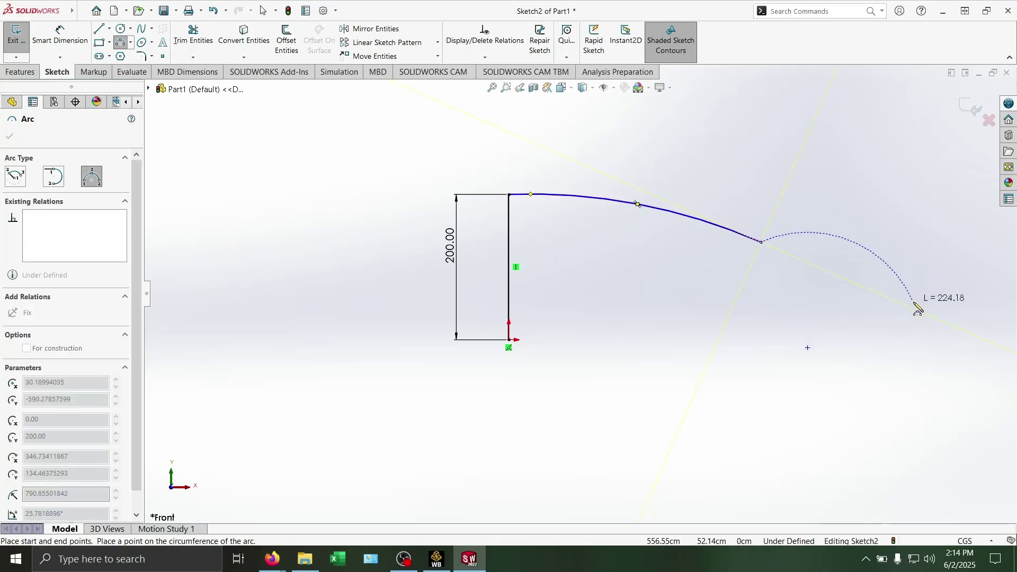
click(915, 294)
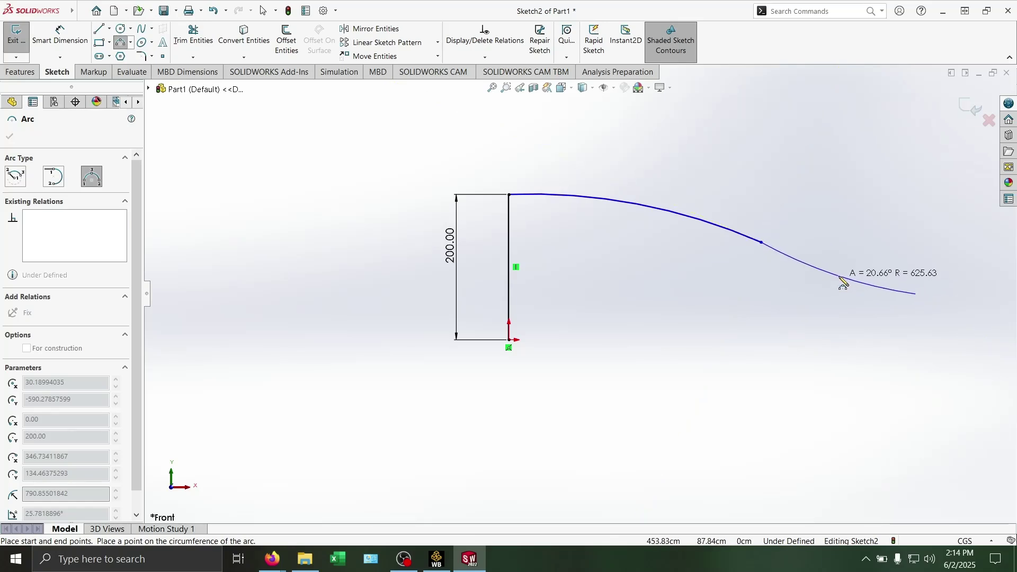
click(844, 283)
Continue the curve with a rising three-point arc, radius about 749 cm, and a fourth, oppositely curved arc, radius about 1070 cm
mouse_move(867, 318)
ctrl+middle_down()
mouse_move(763, 275)
mouse_move(602, 277)
mouse_move(649, 282)
ctrl+middle_up()
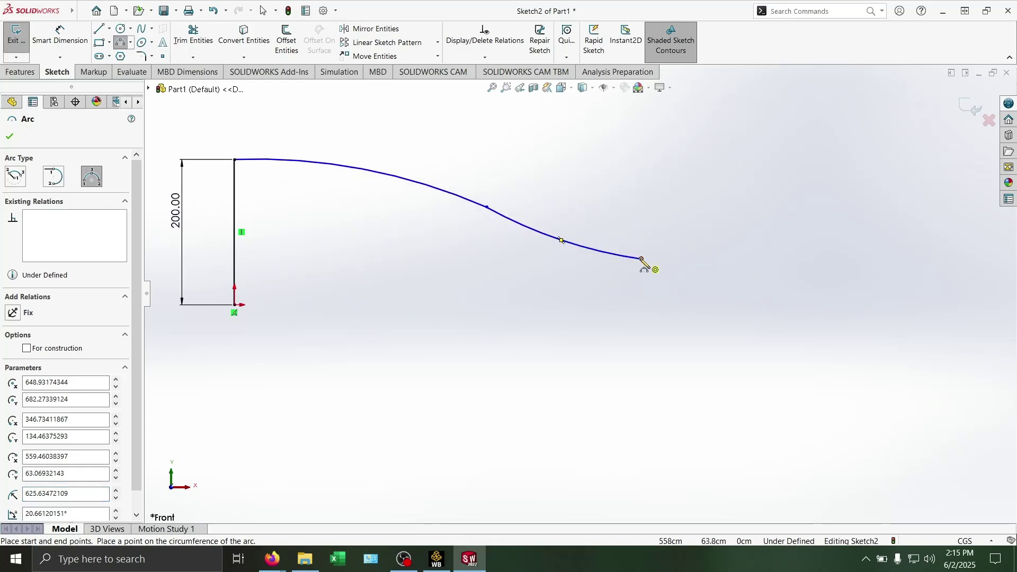
click(642, 259)
click(831, 241)
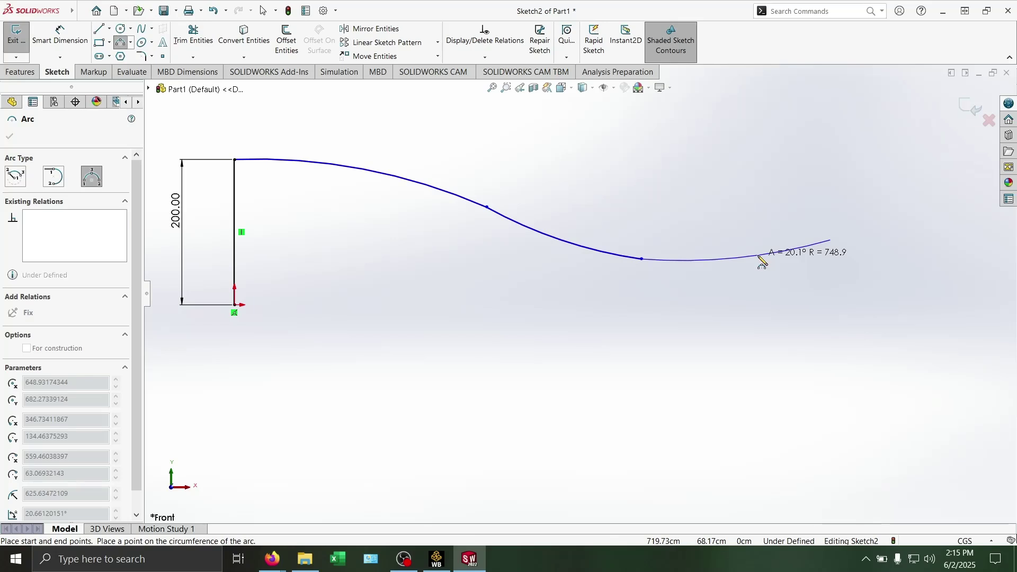
click(761, 258)
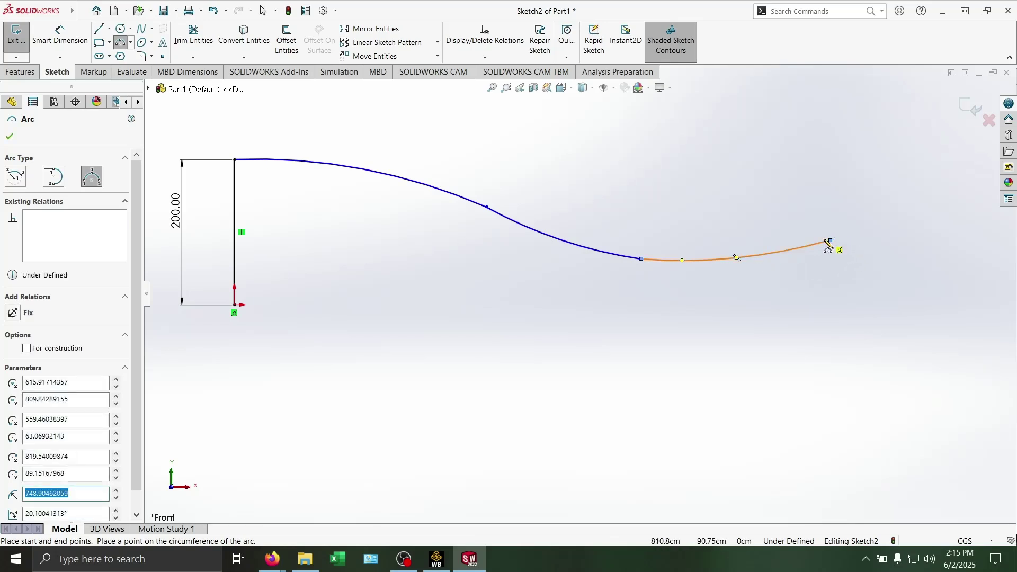
click(832, 242)
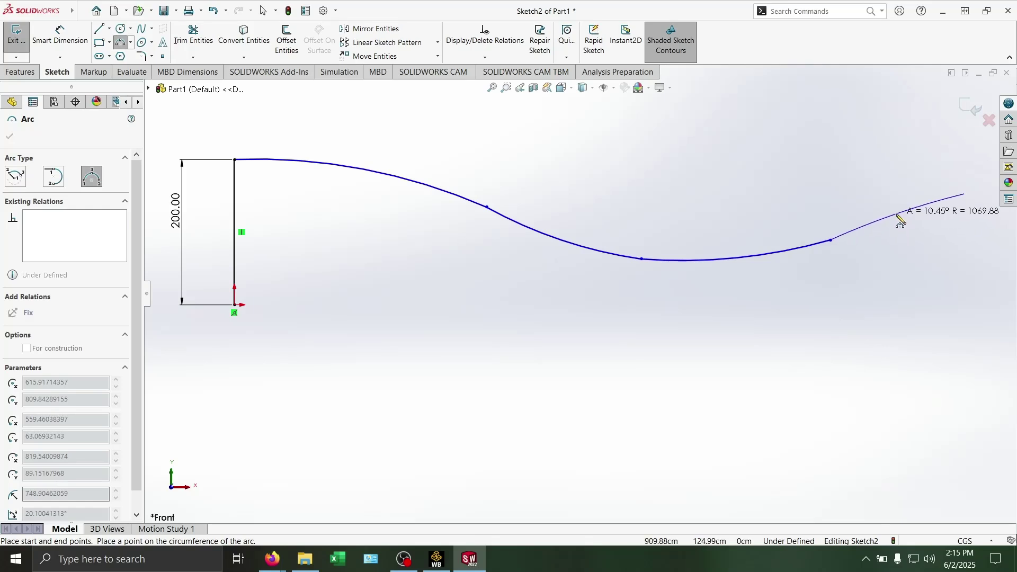
click(897, 215)
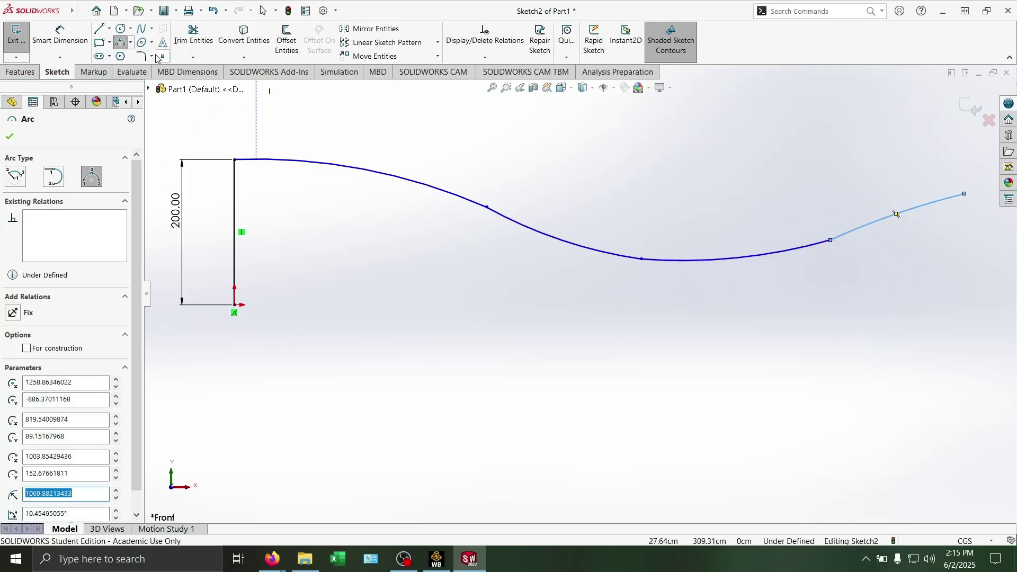
click(117, 48)
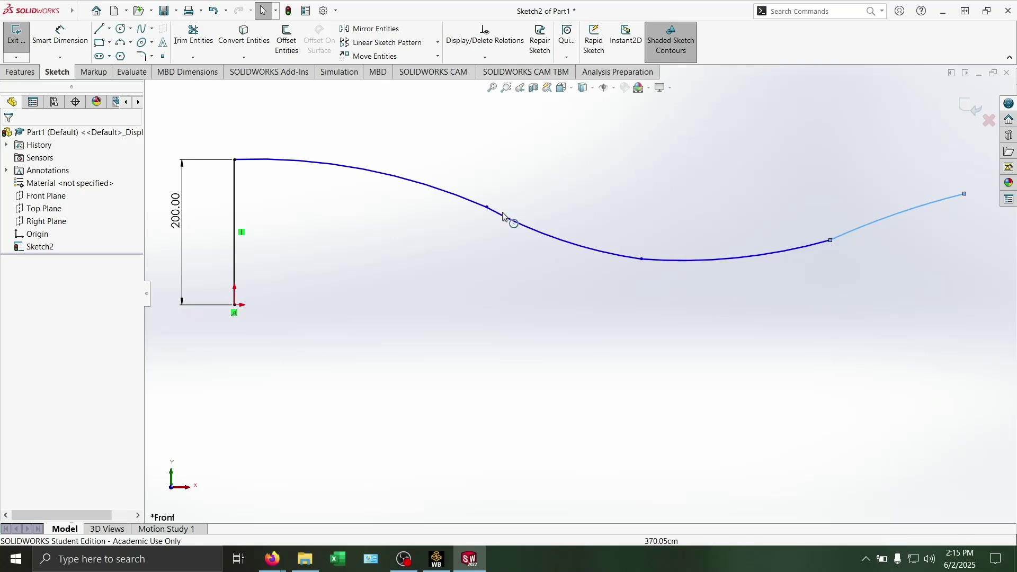
Add a tangent relation between the first and second arcs of the curve
click(515, 226)
ctrl+click(462, 199)
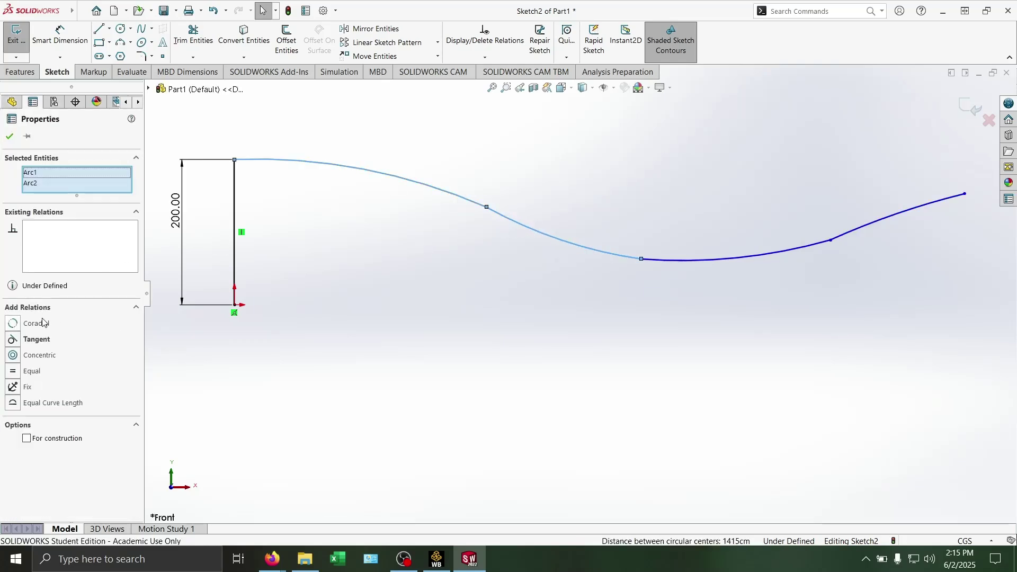
click(16, 340)
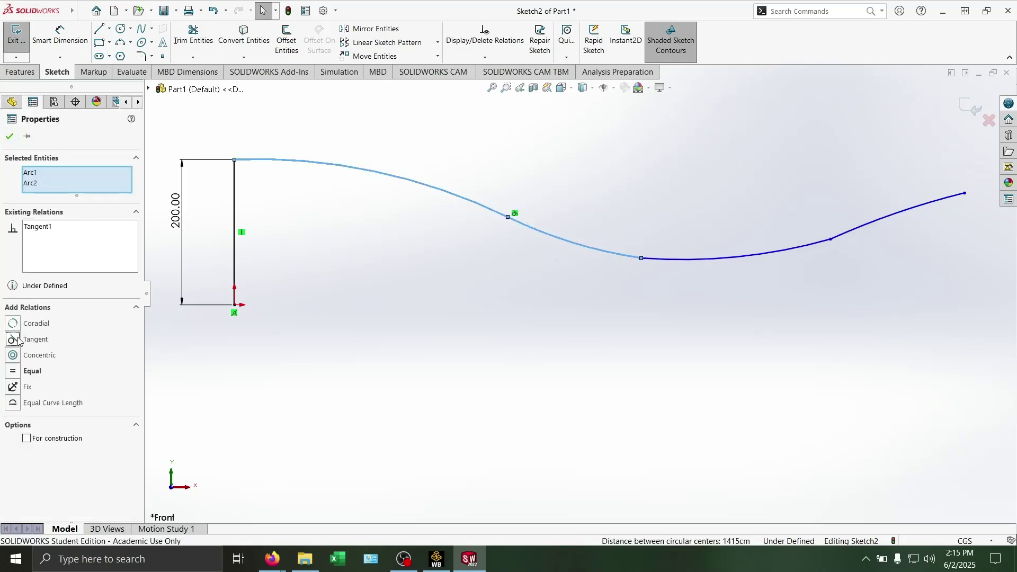
click(10, 137)
Add a tangent relation between the second and third arcs of the curve
click(683, 259)
click(636, 260)
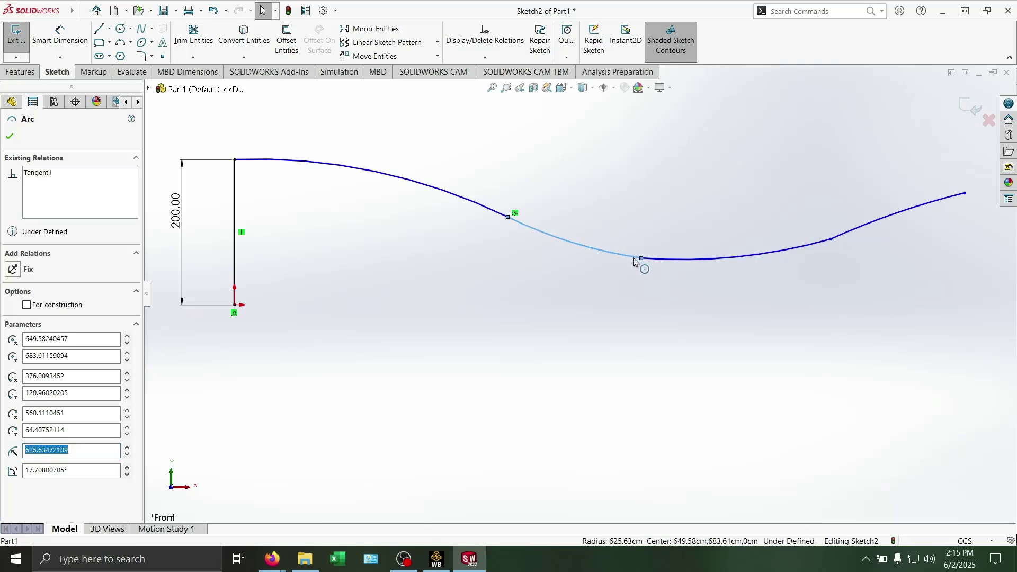
ctrl+click(673, 260)
click(14, 340)
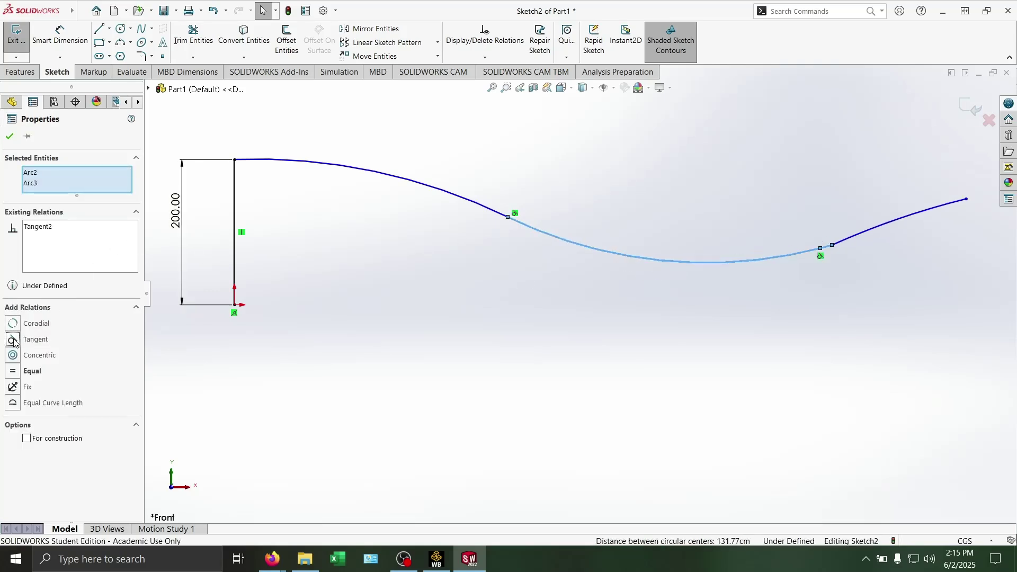
click(9, 138)
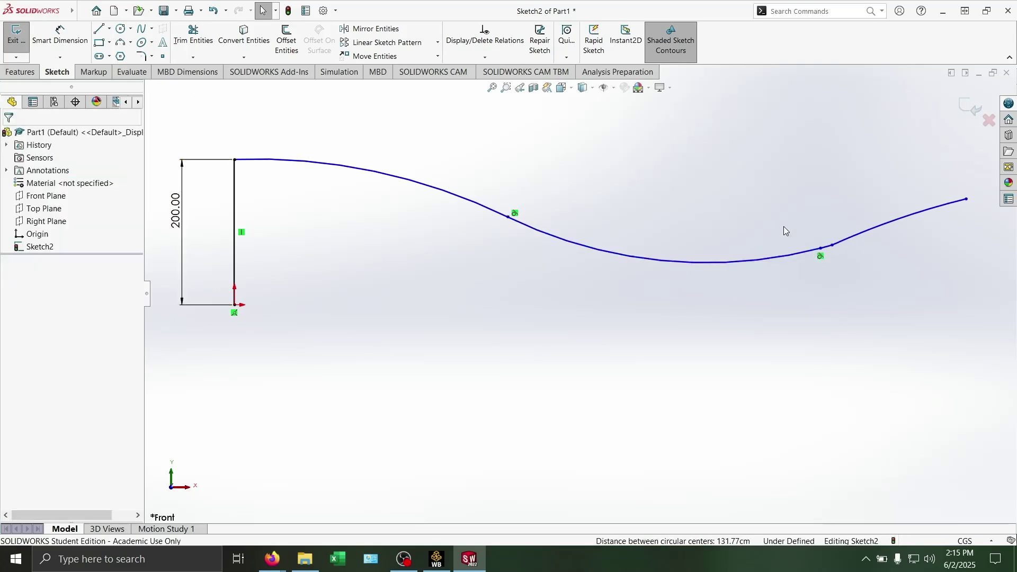
Add a tangent relation between the second and fourth arcs of the curve
click(879, 235)
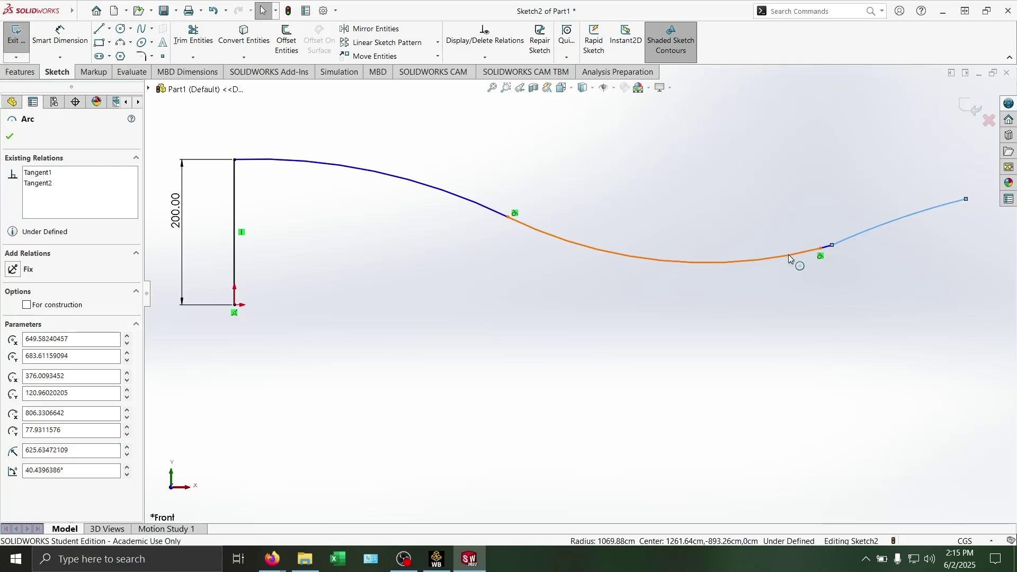
ctrl+click(794, 256)
click(13, 339)
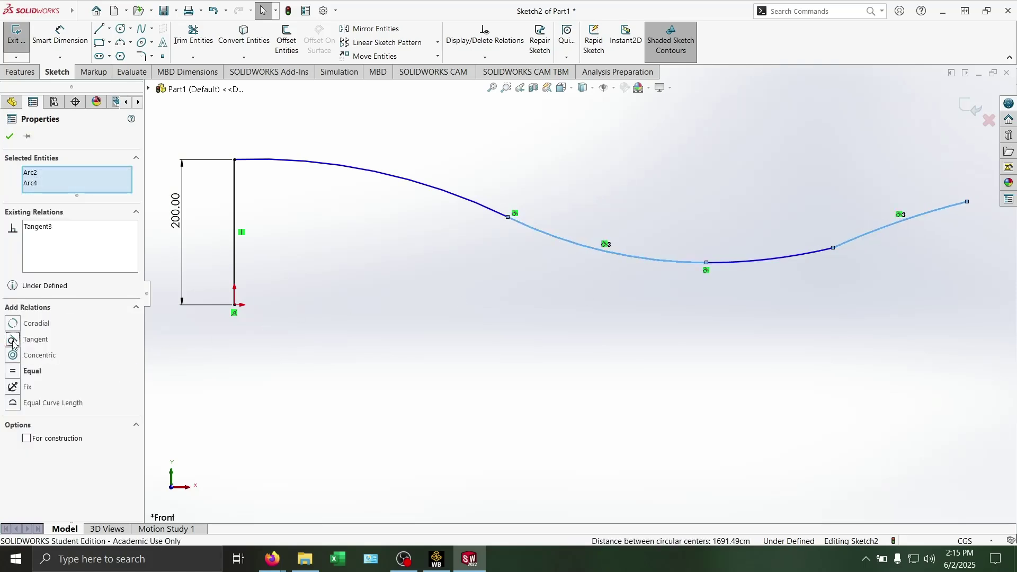
Try to add a tangent relation between the third and fourth arcs of the curve
click(800, 257)
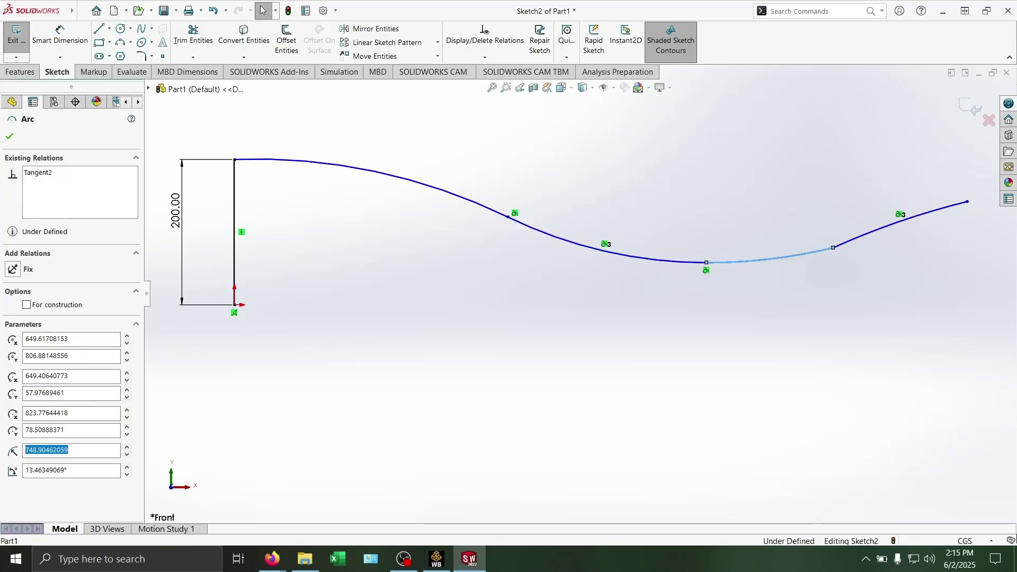
ctrl+click(850, 243)
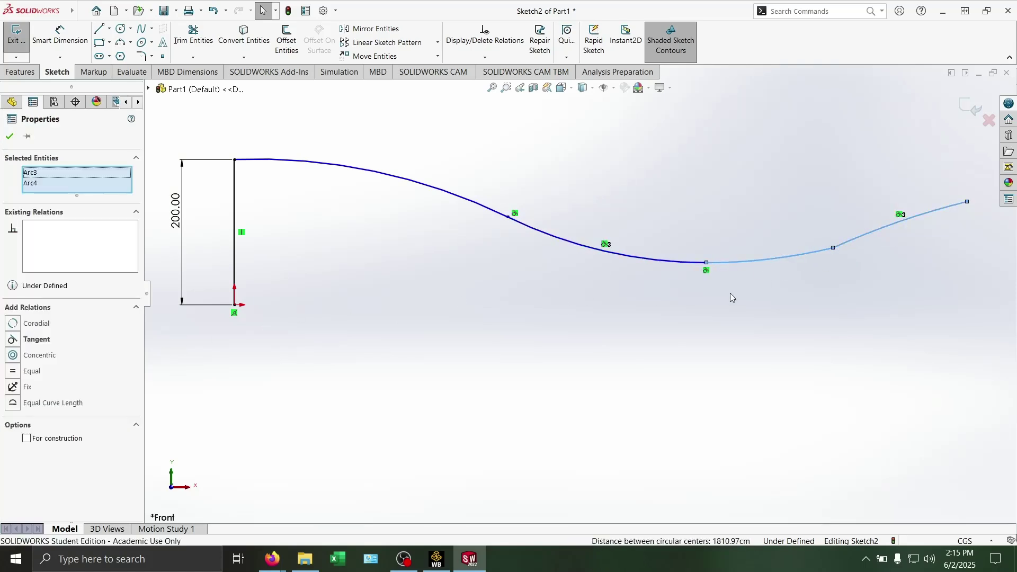
click(13, 340)
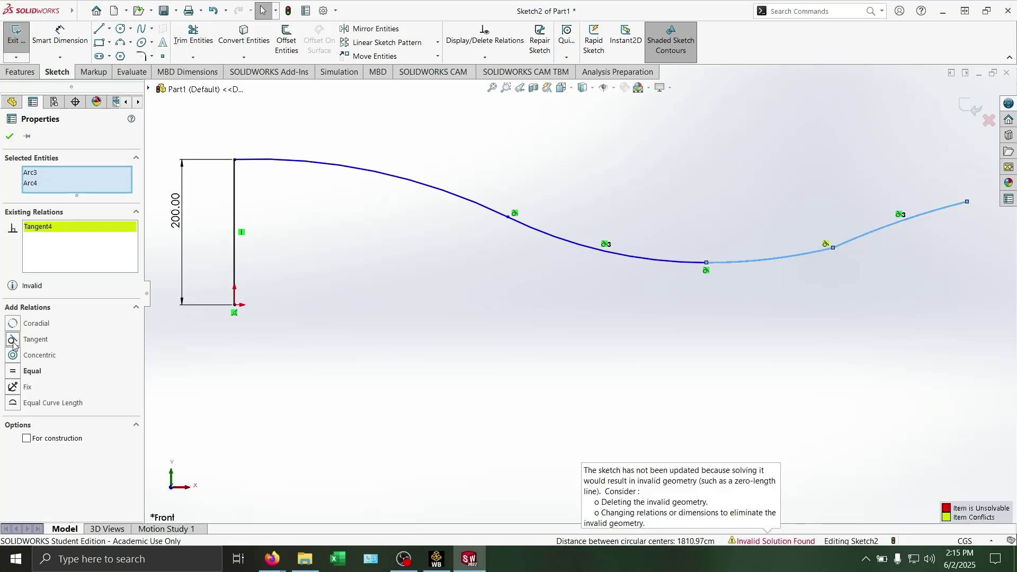
ctrl+middle_drag(740, 321, 565, 278)
click(614, 252)
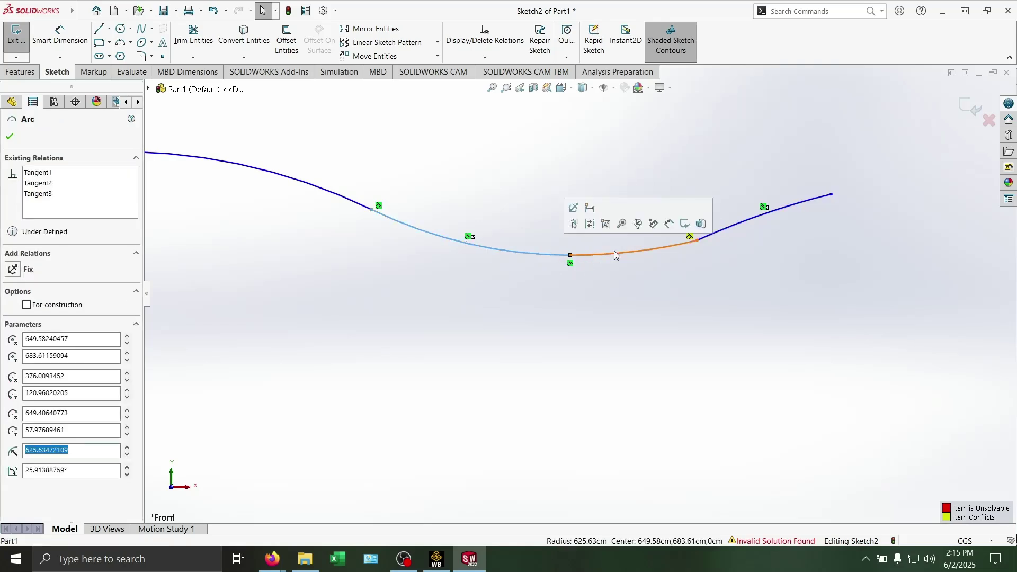
click(638, 300)
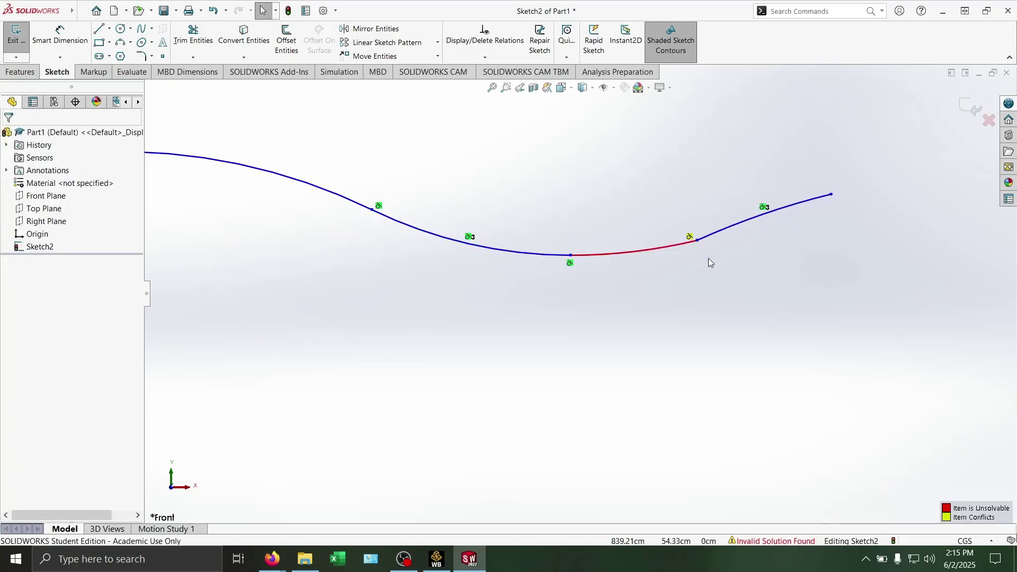
Delete the conflicting Tangent3 relation from the fourth arc
click(727, 229)
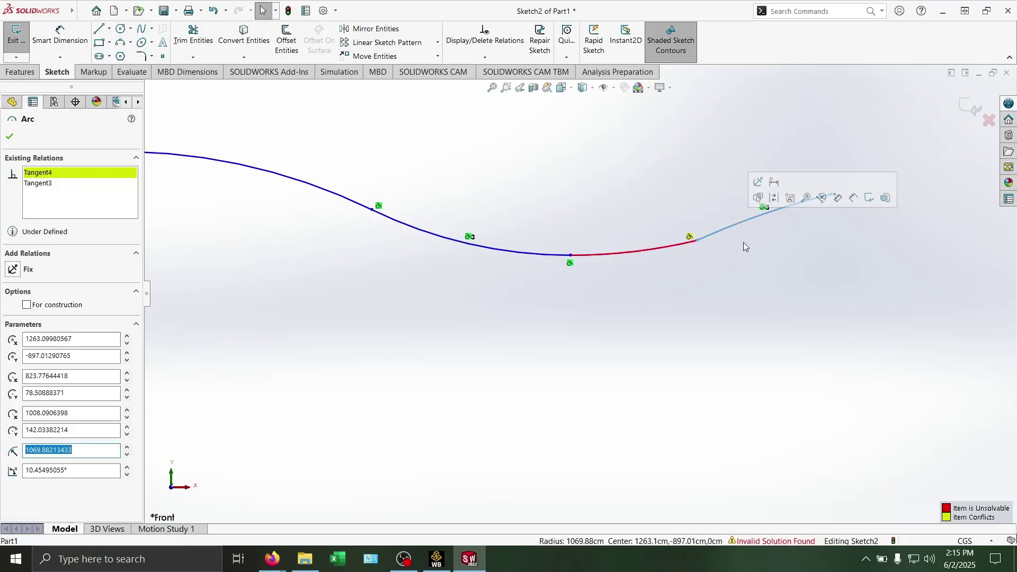
click(38, 185)
key(Delete)
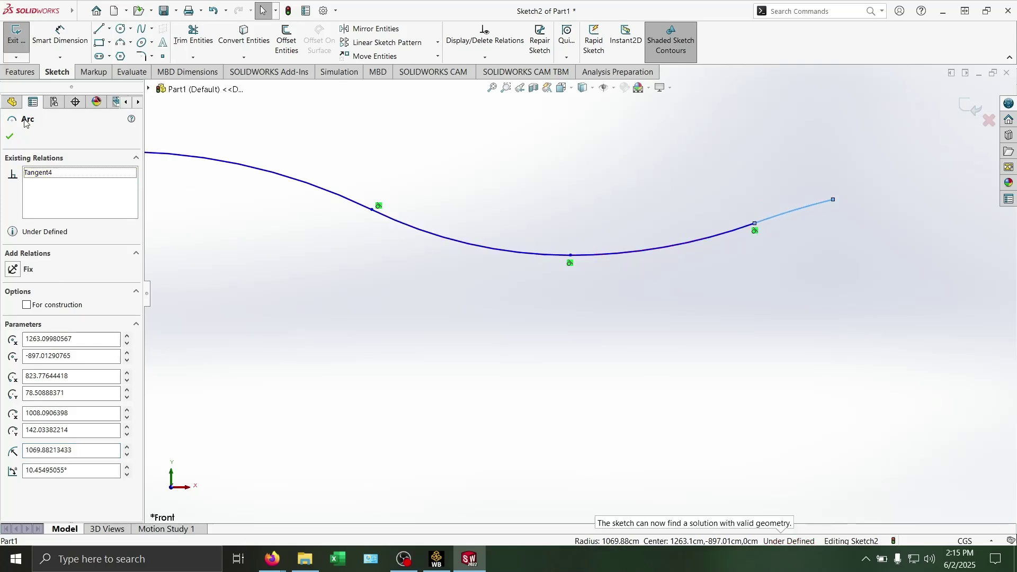
click(9, 136)
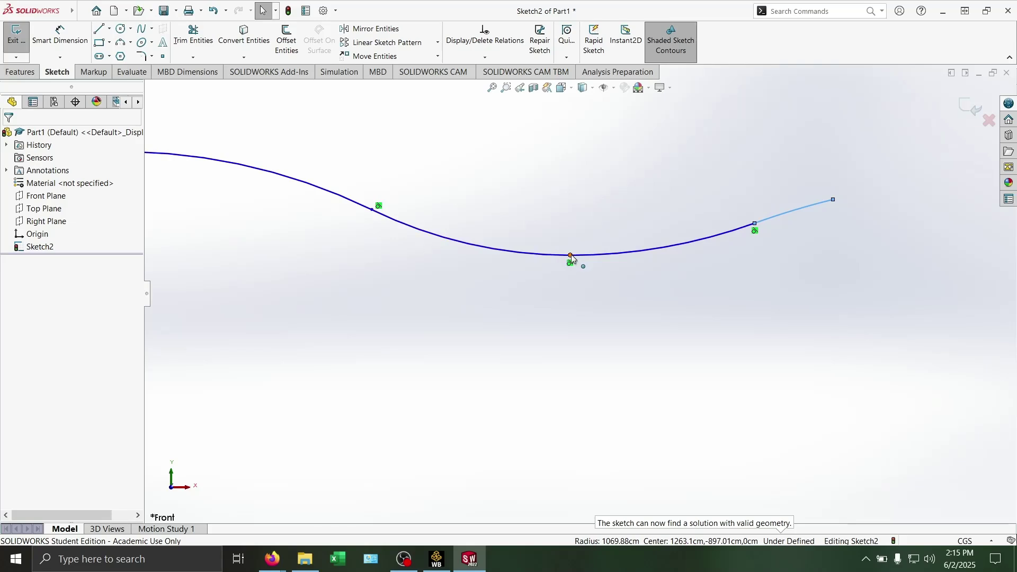
Draw a horizontal construction centerline from the origin to the point directly below the curve's free end
scroll(571, 256, down, 1)
scroll(583, 287, up, 4)
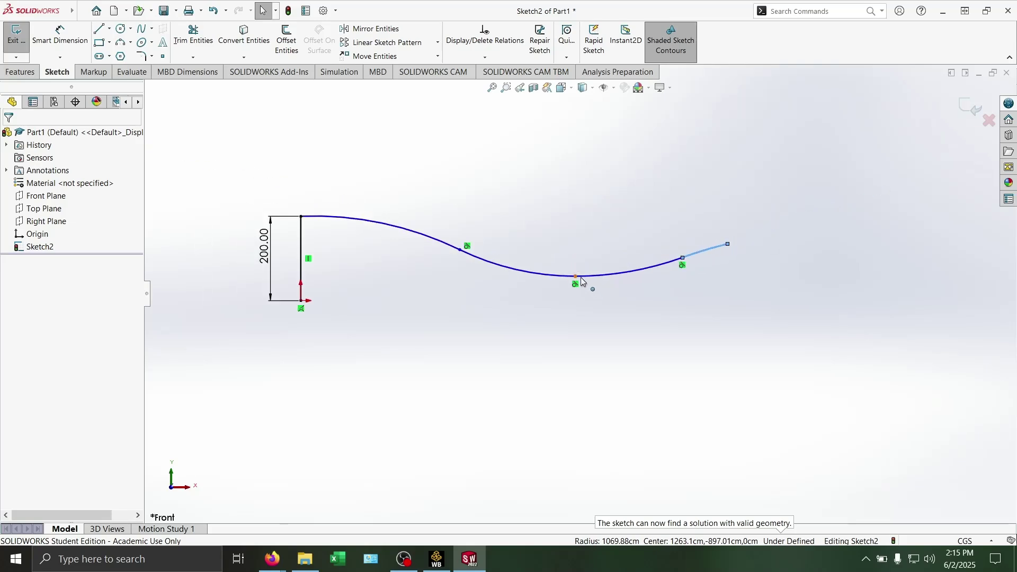
scroll(577, 284, down, 1)
scroll(517, 291, up, 1)
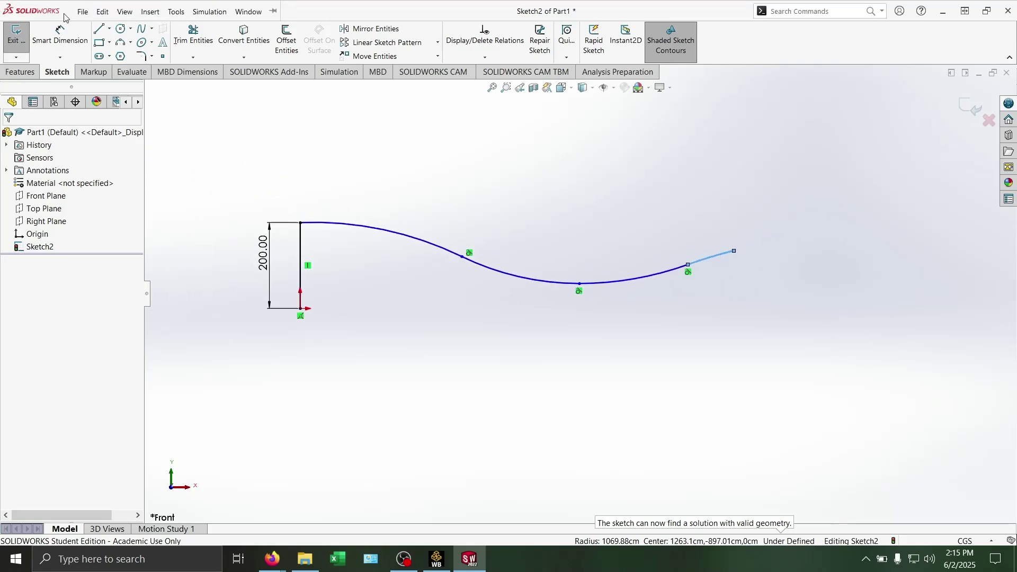
click(109, 28)
click(125, 51)
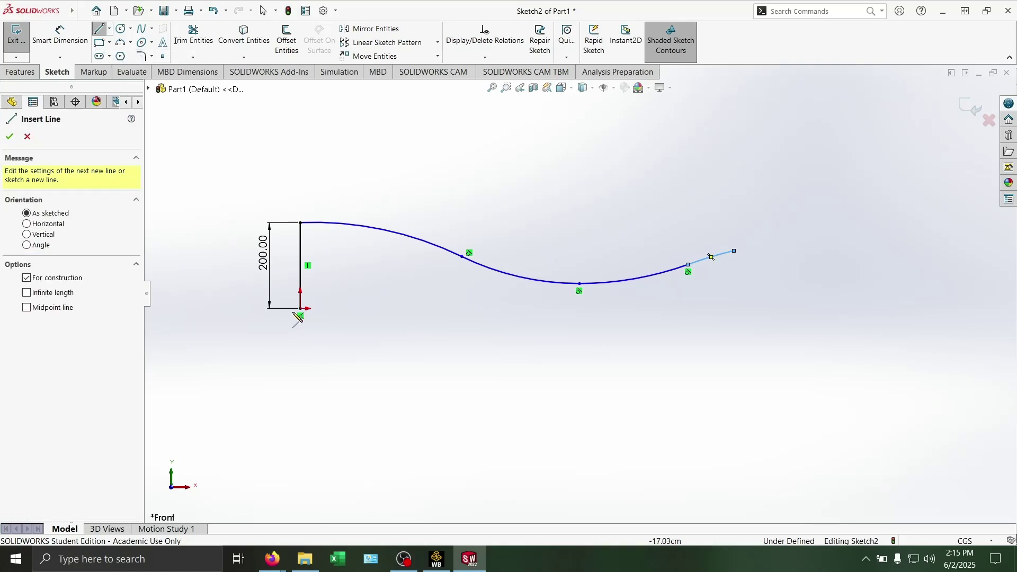
click(301, 308)
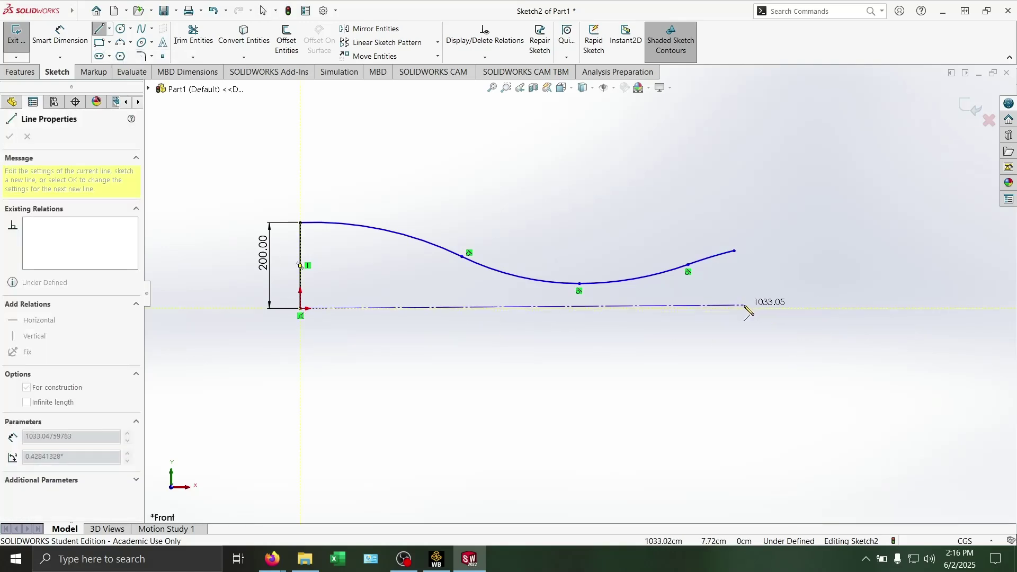
click(735, 309)
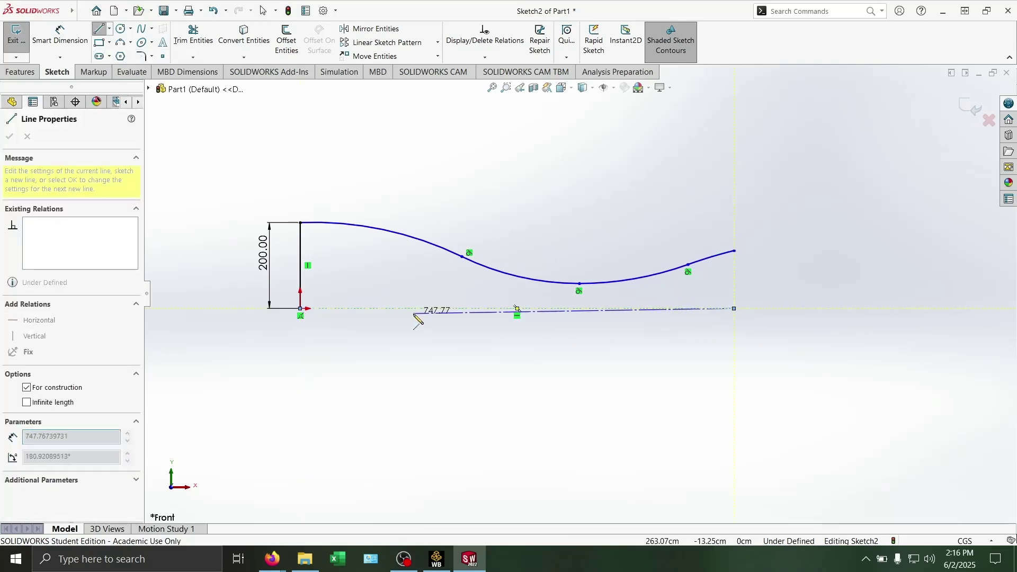
Dimension the height of the junction between the second and third arcs above the centerline as 90 cm
click(60, 33)
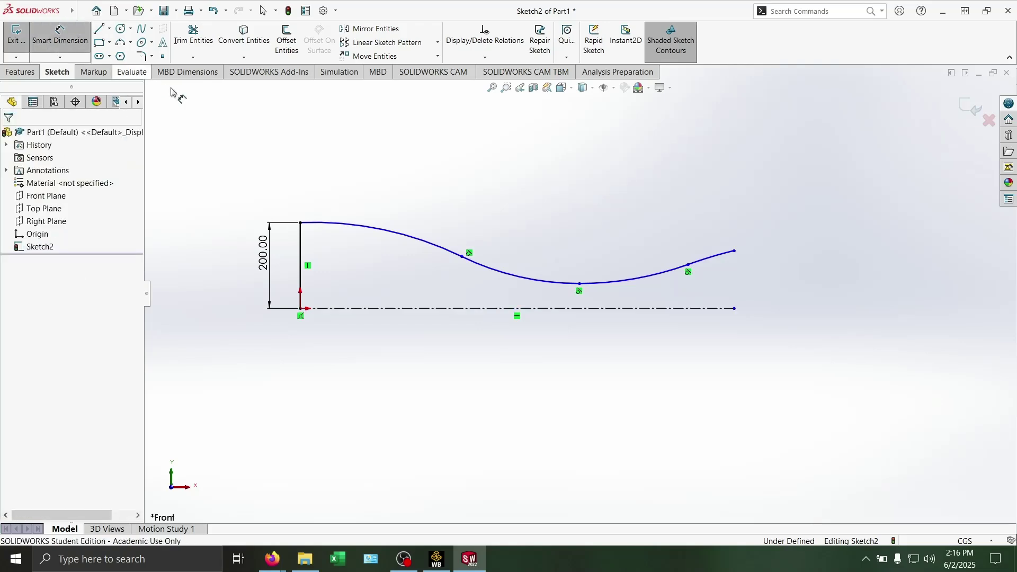
click(580, 284)
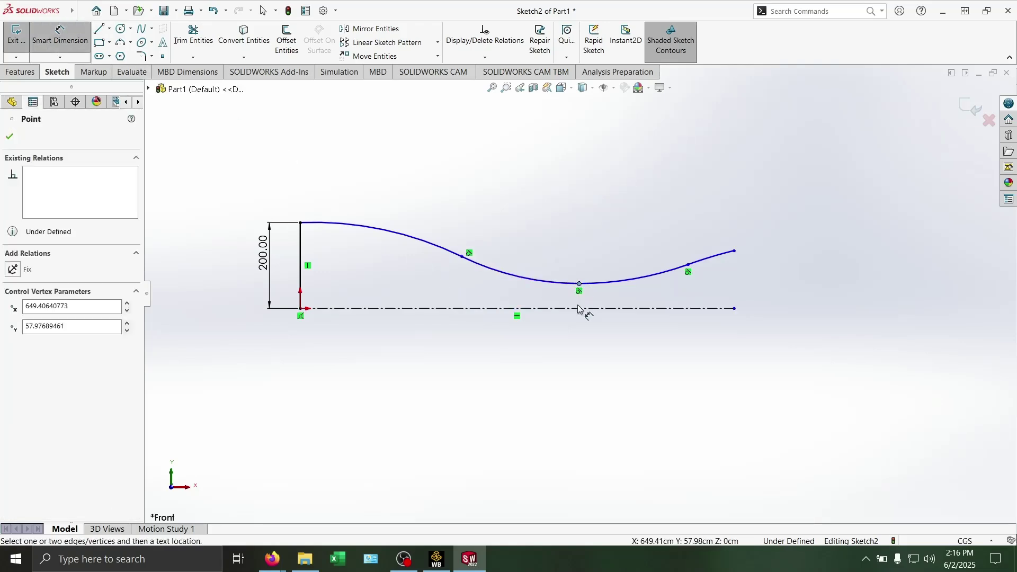
click(582, 309)
click(564, 307)
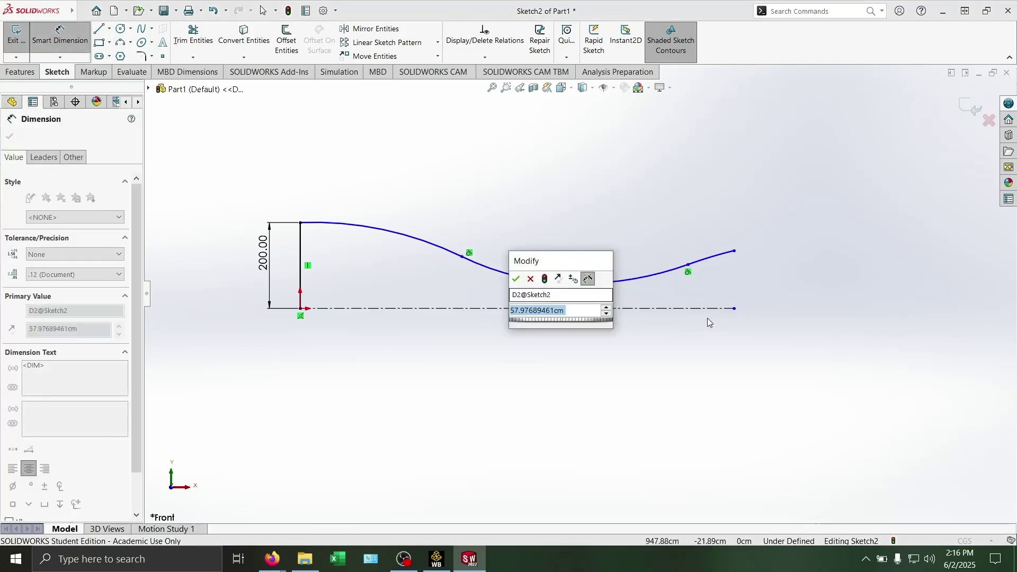
text(90)
key(Return)
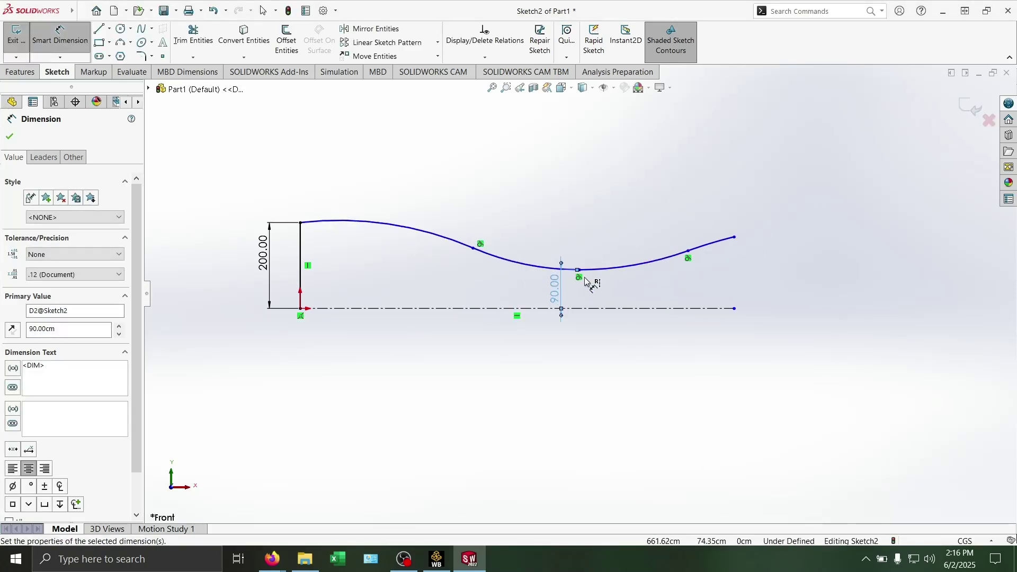
click(348, 374)
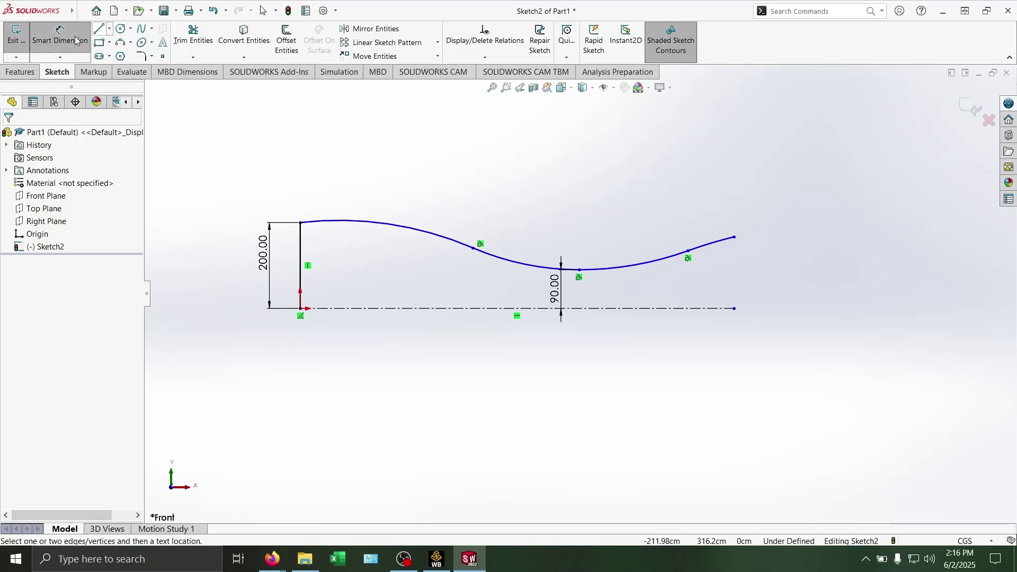
Draw a vertical line from the curve's free end down to the end of the centerline
click(99, 28)
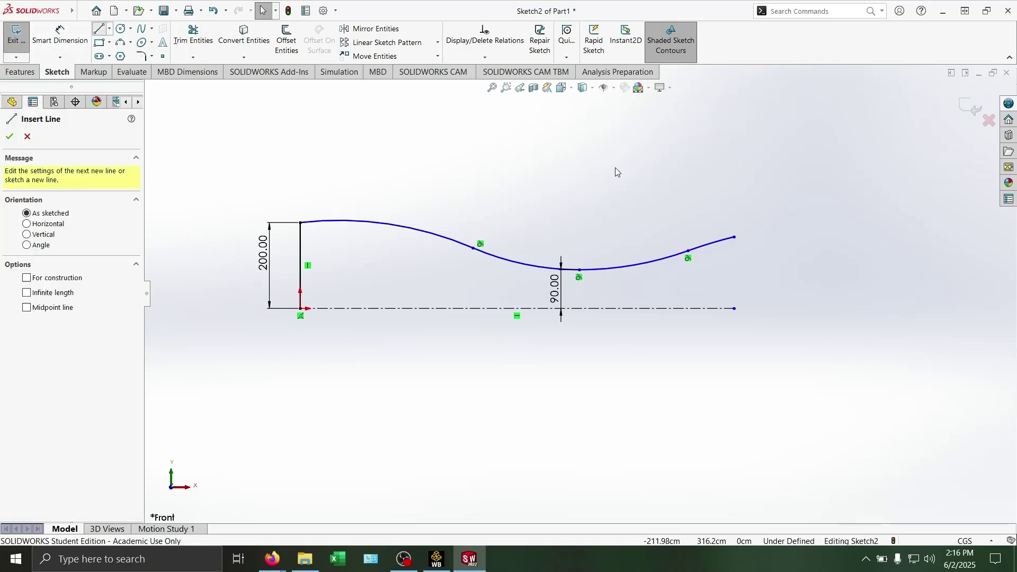
click(734, 237)
click(734, 308)
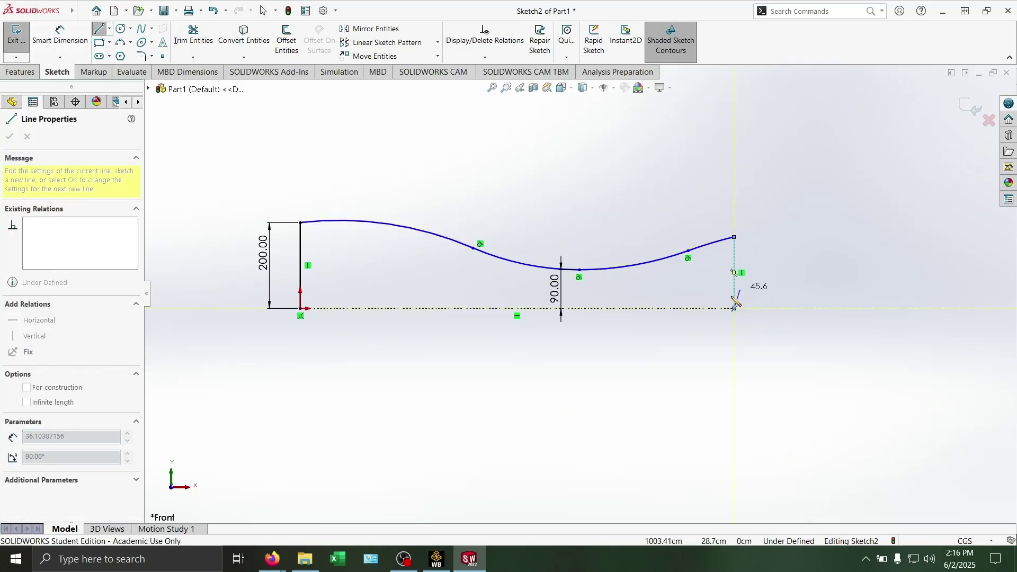
key(Escape)
Dimension the new vertical end line at 180 cm
right_drag(736, 300, 741, 273)
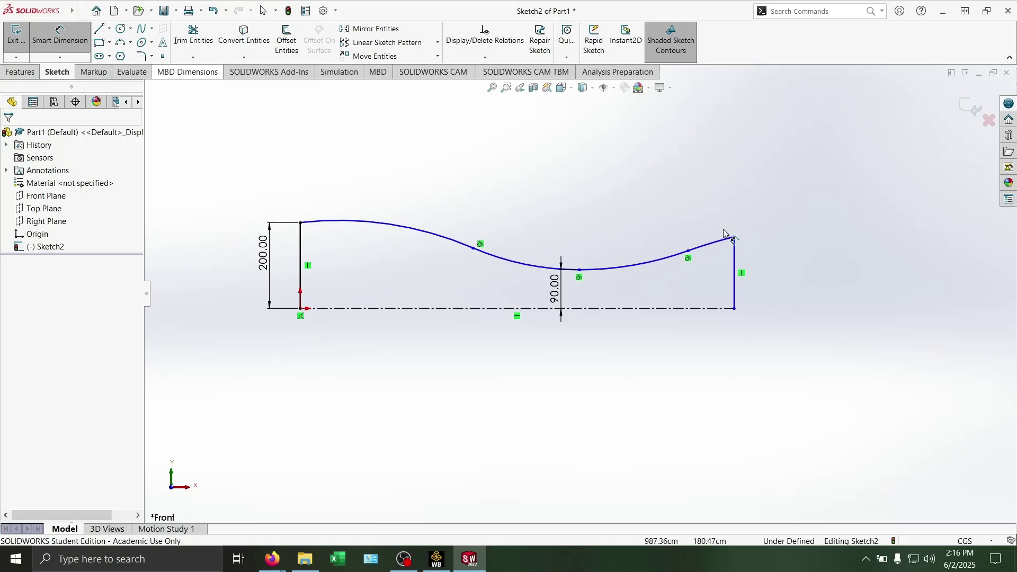
click(740, 271)
click(788, 265)
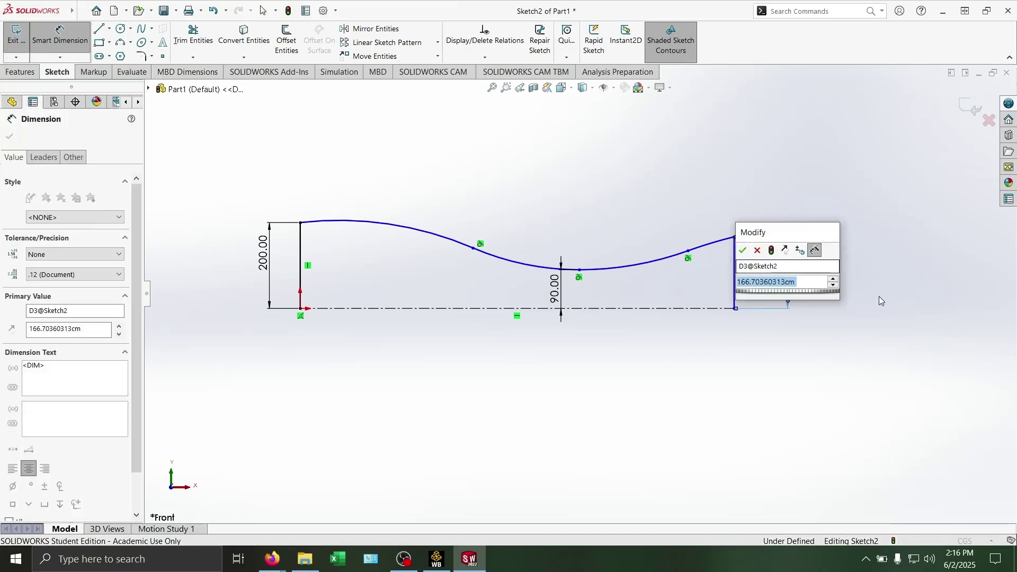
text(180)
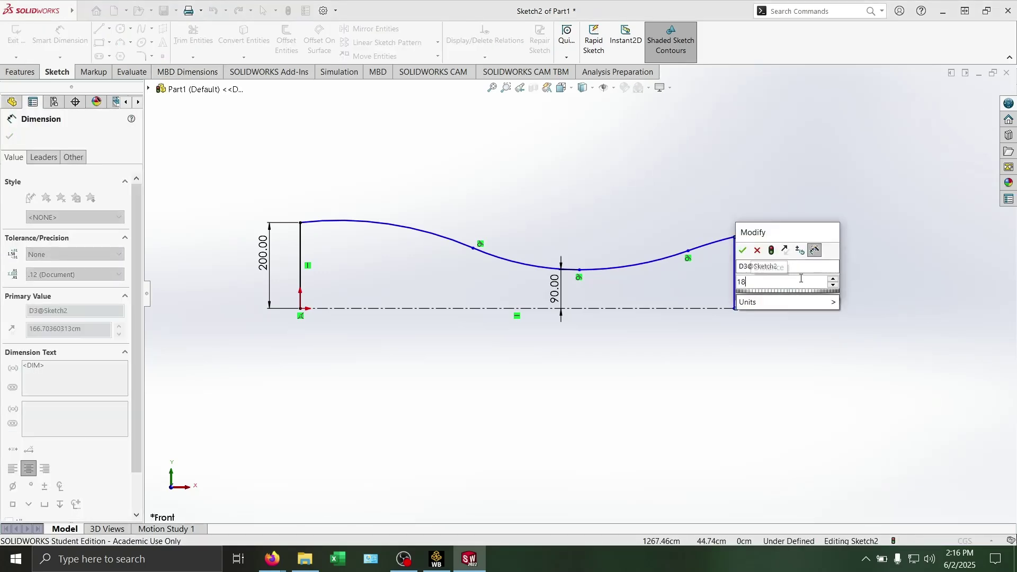
click(742, 250)
click(666, 358)
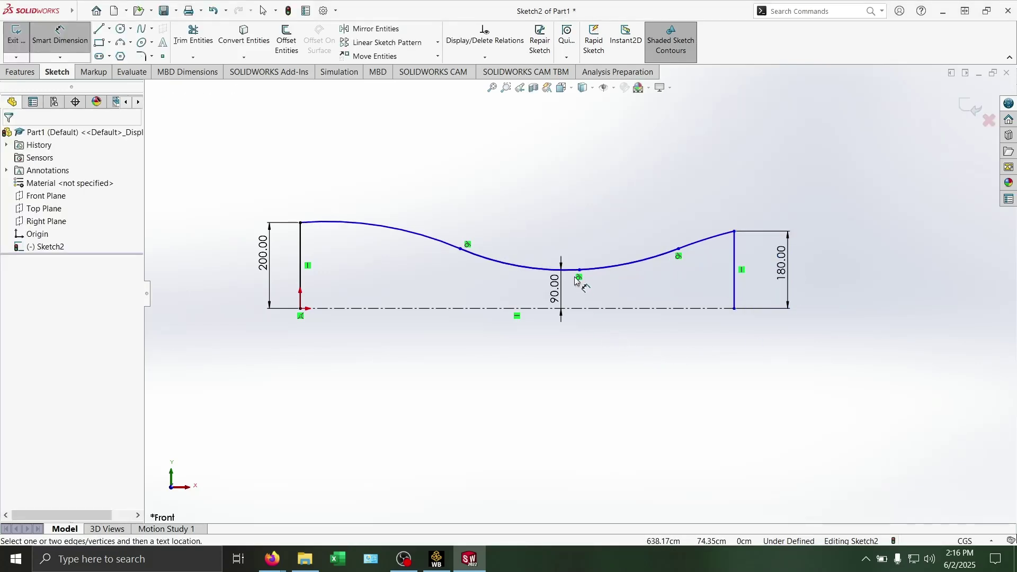
Mirror the four arcs and both vertical end lines about the horizontal centerline, keeping the originals
scroll(582, 286, up, 3)
scroll(578, 294, down, 6)
scroll(575, 297, down, 2)
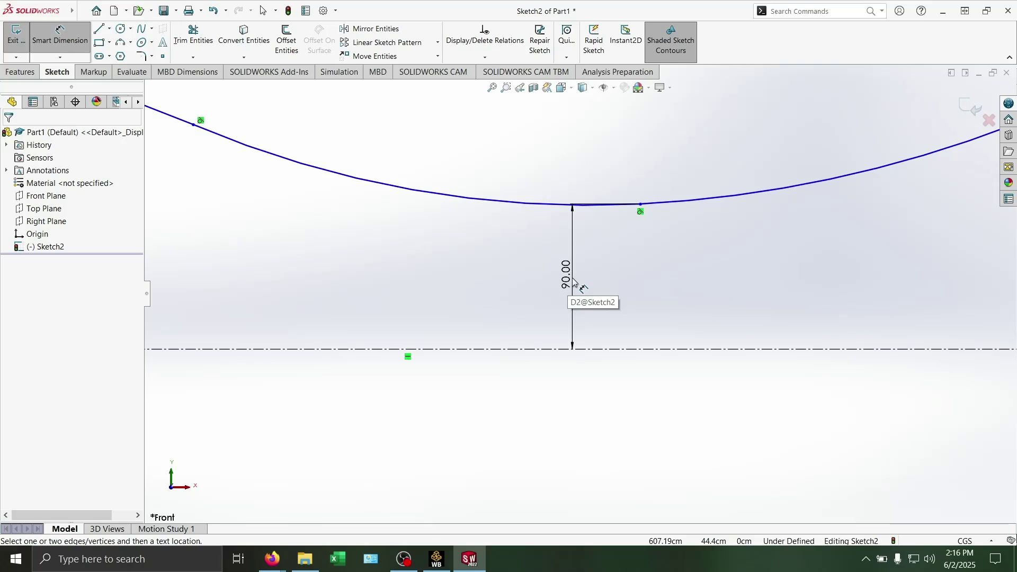
scroll(574, 279, up, 5)
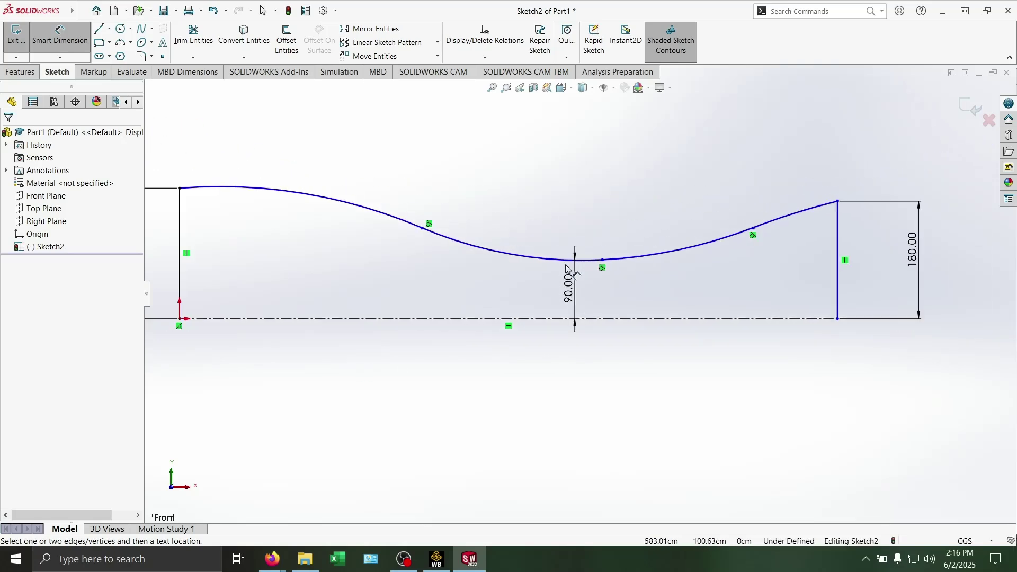
scroll(566, 269, up, 3)
key(Escape)
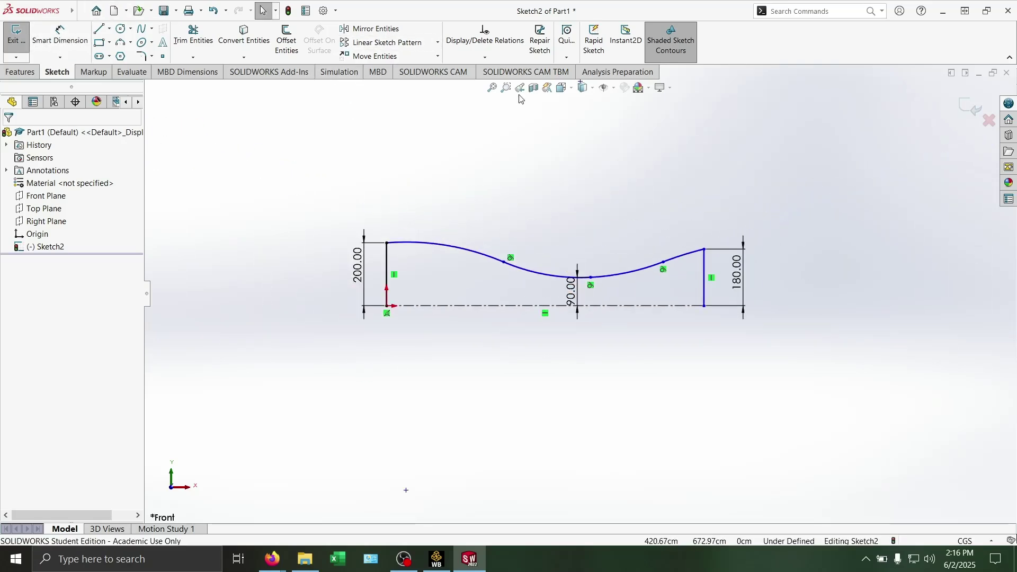
click(374, 29)
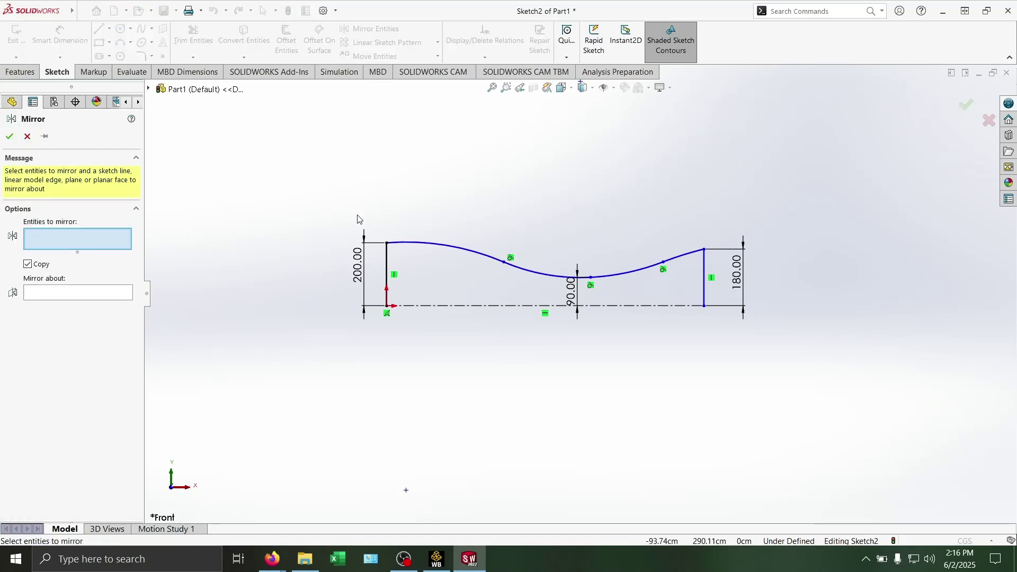
drag(358, 219, 795, 302)
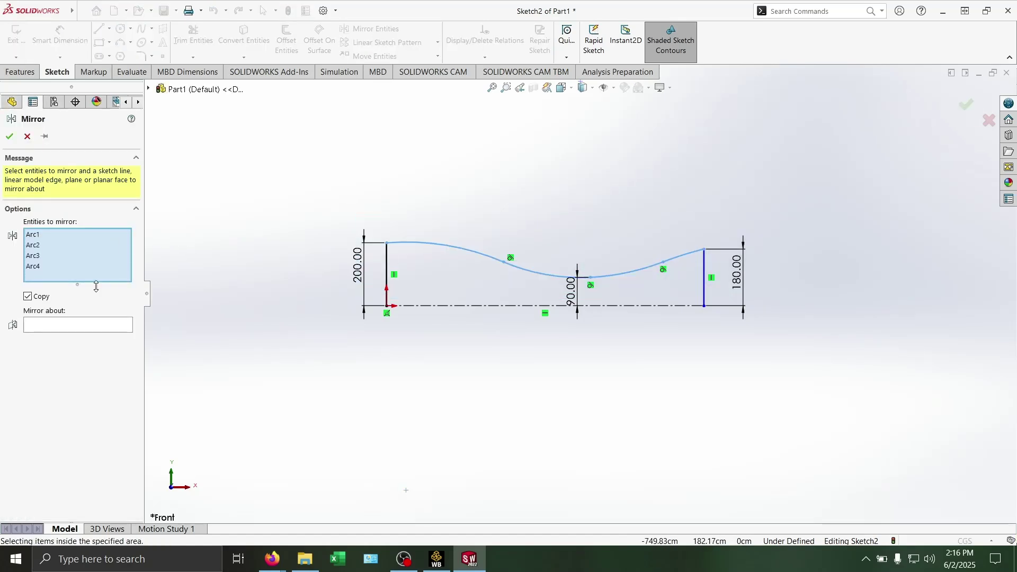
click(704, 289)
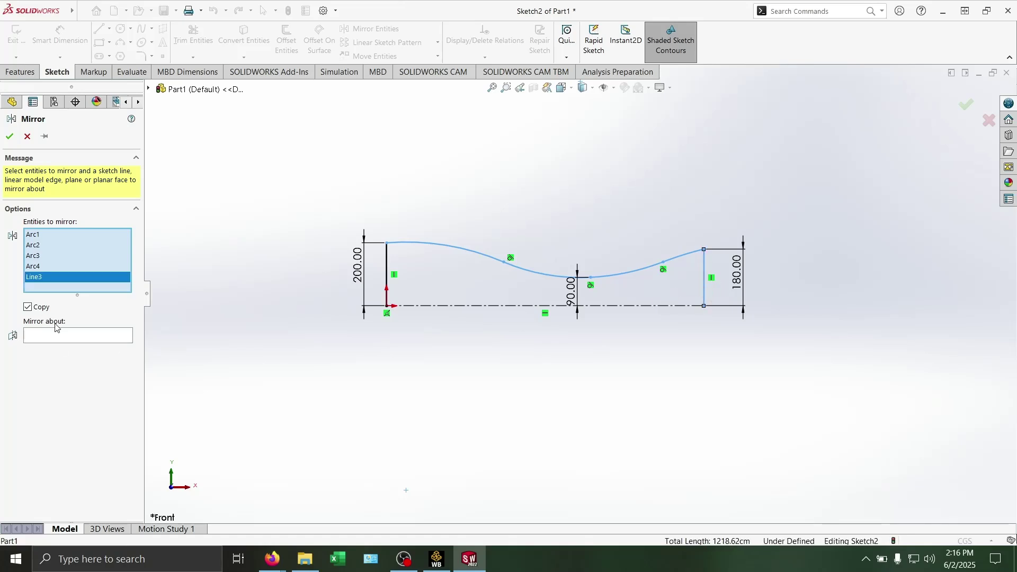
click(59, 335)
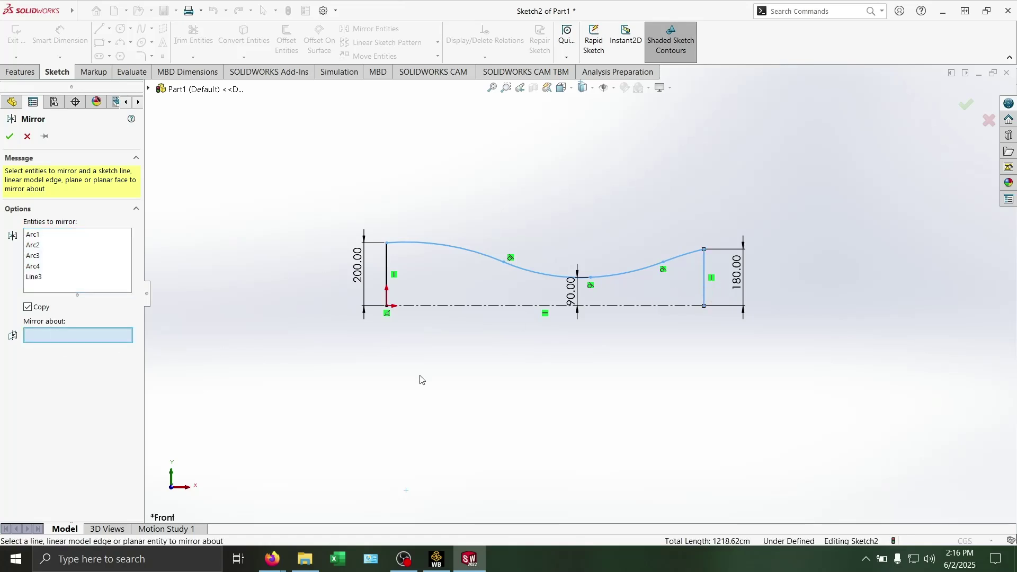
click(444, 307)
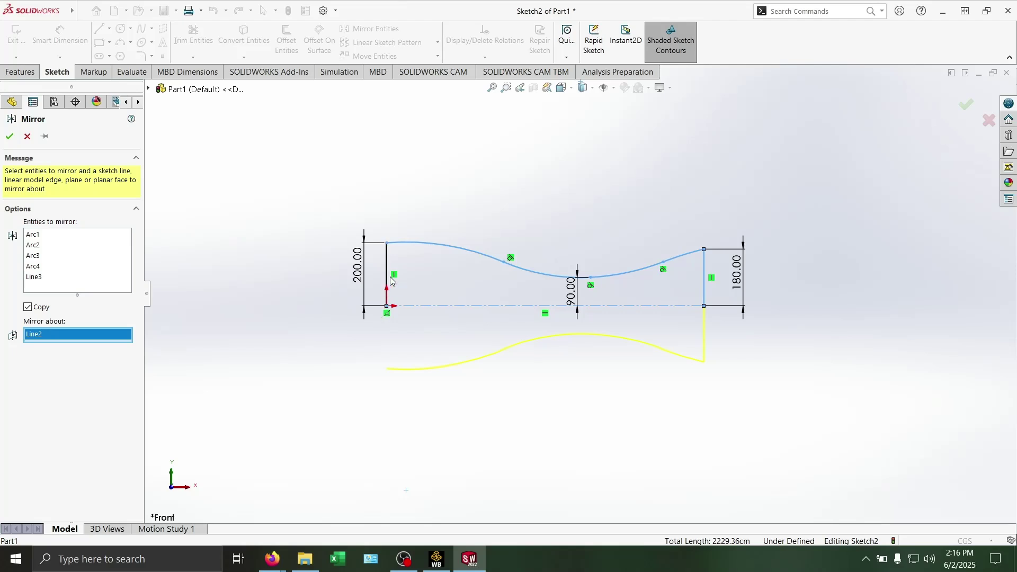
click(41, 268)
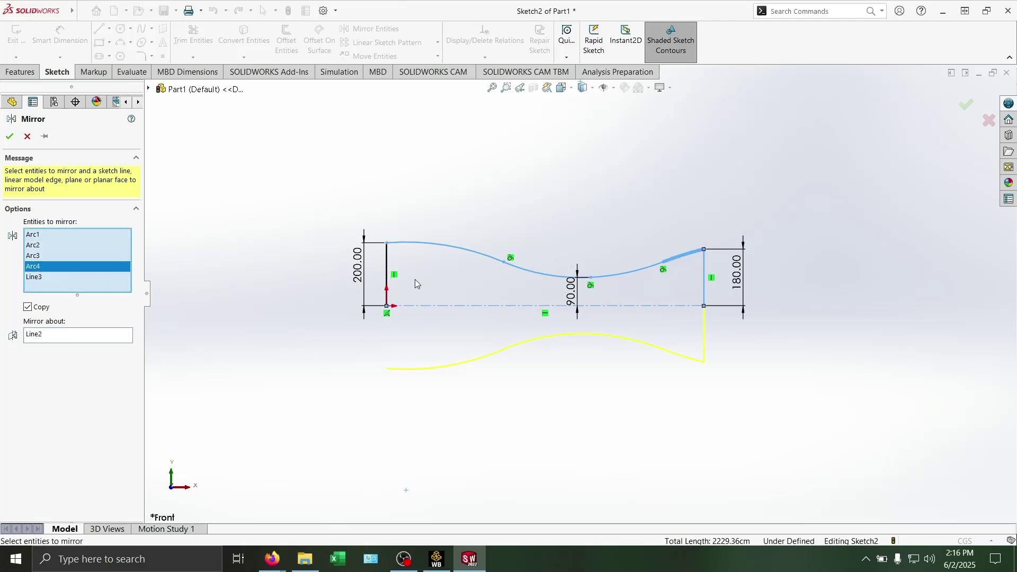
click(387, 277)
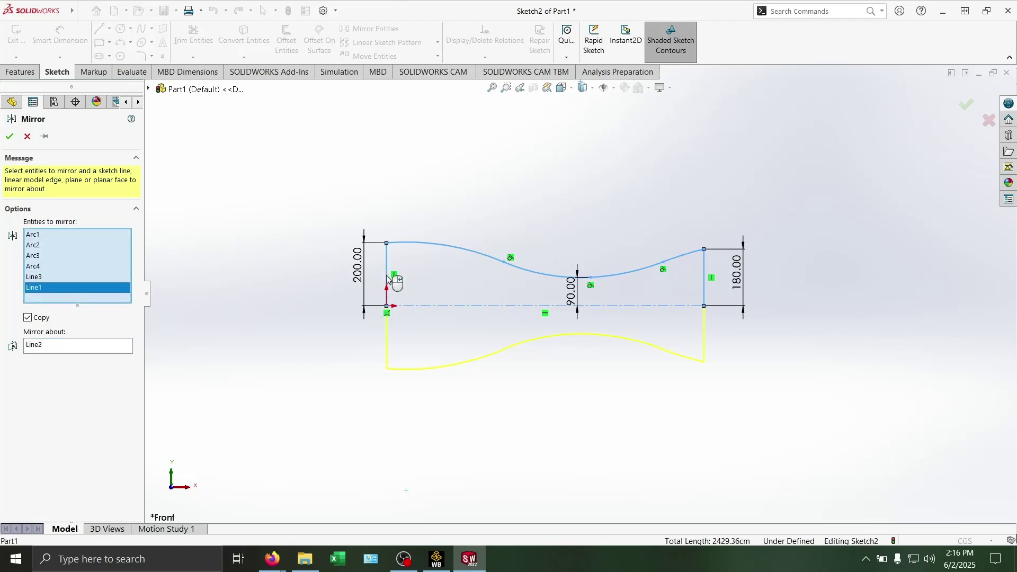
click(9, 138)
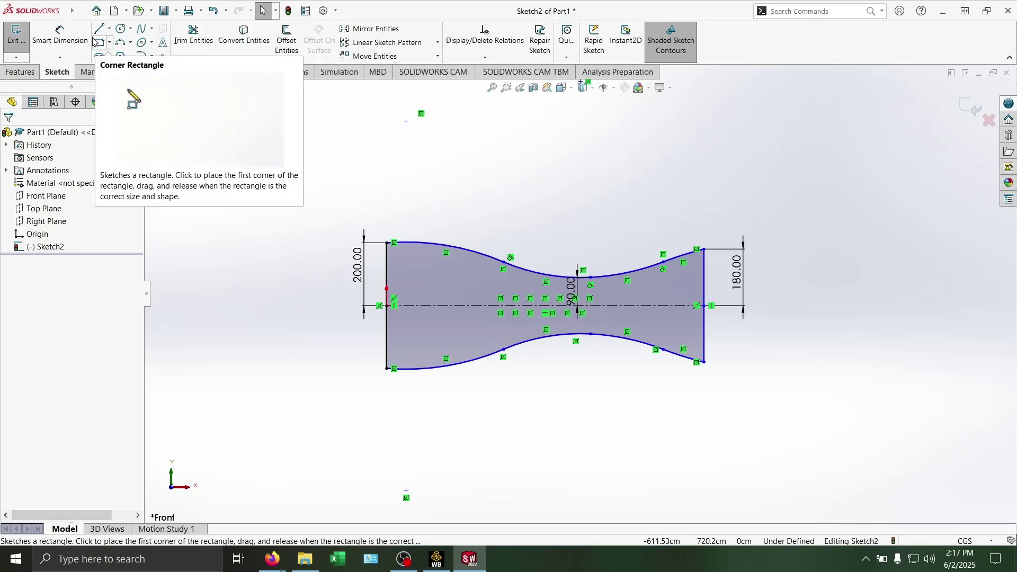
Dimension the radius of the upper arc that starts at the 200 cm line, accepting the proposed value
click(60, 37)
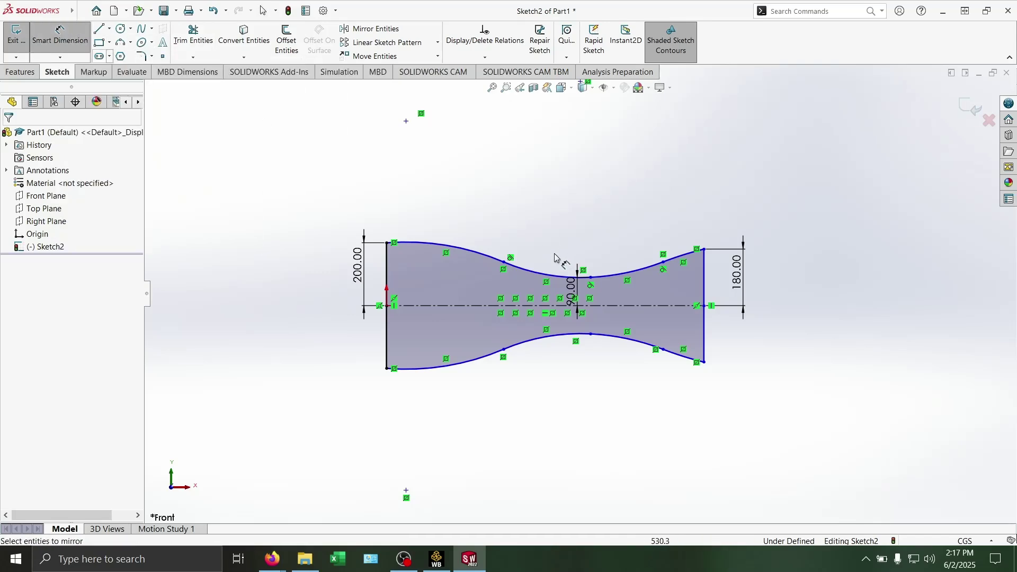
click(406, 246)
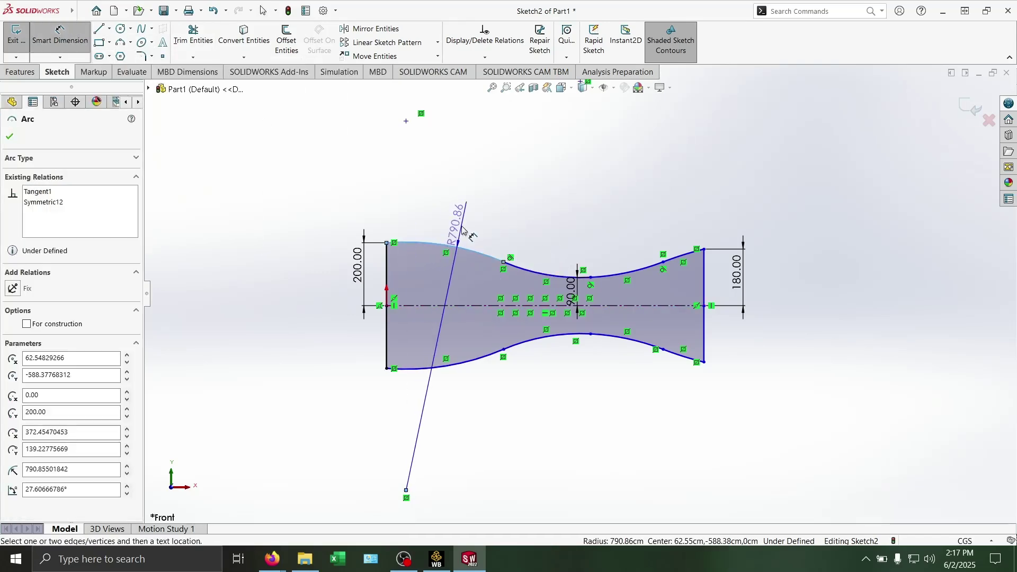
click(462, 225)
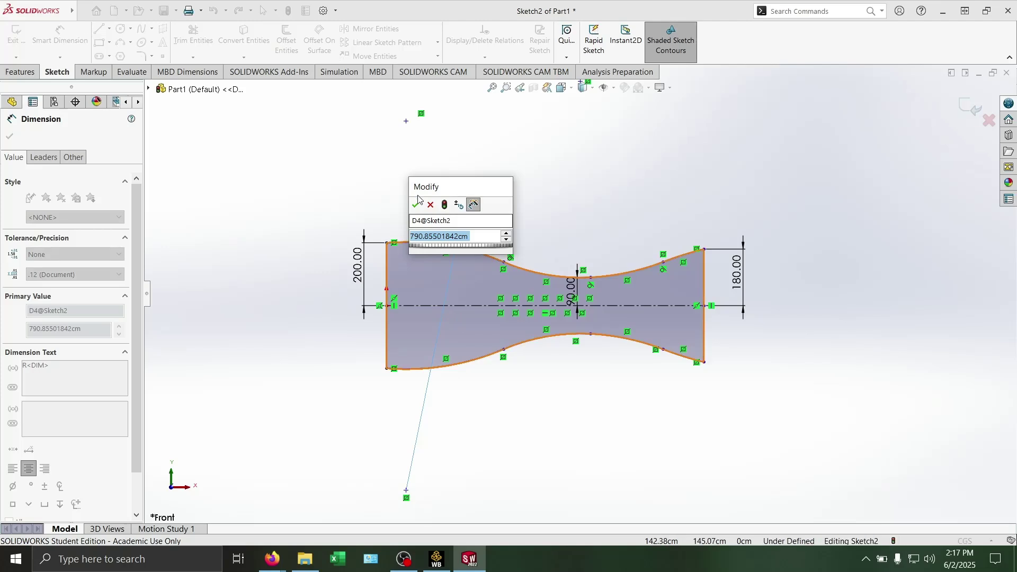
click(417, 206)
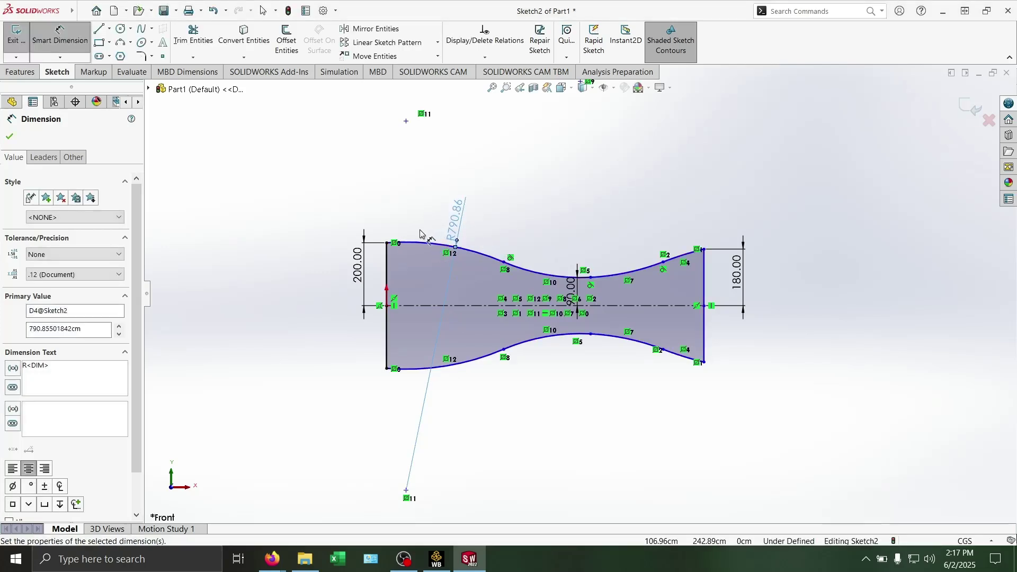
Dimension the vertical distance between the centre points of the first upper arc and its mirrored arc, accepting the proposed value
click(407, 121)
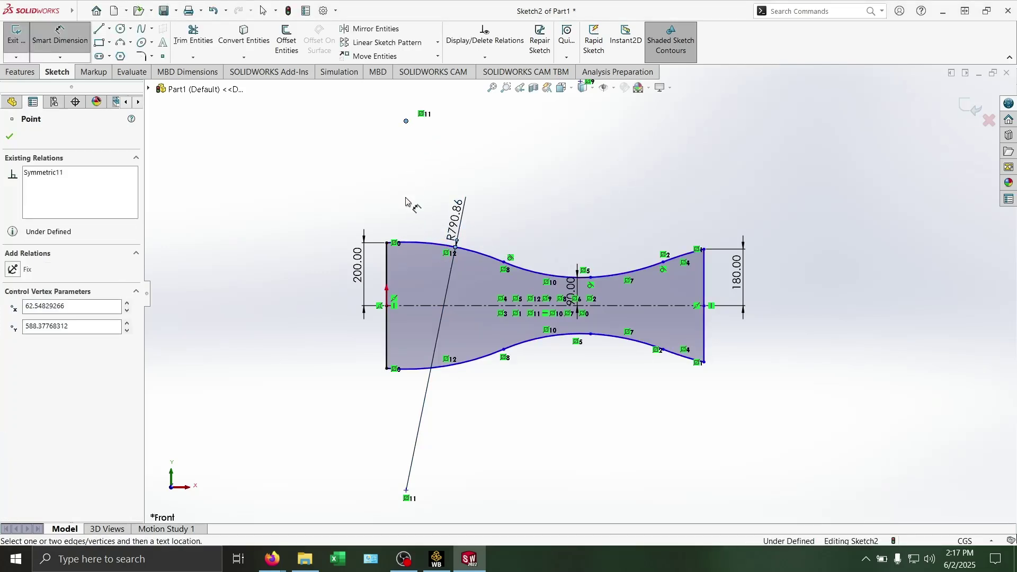
click(405, 244)
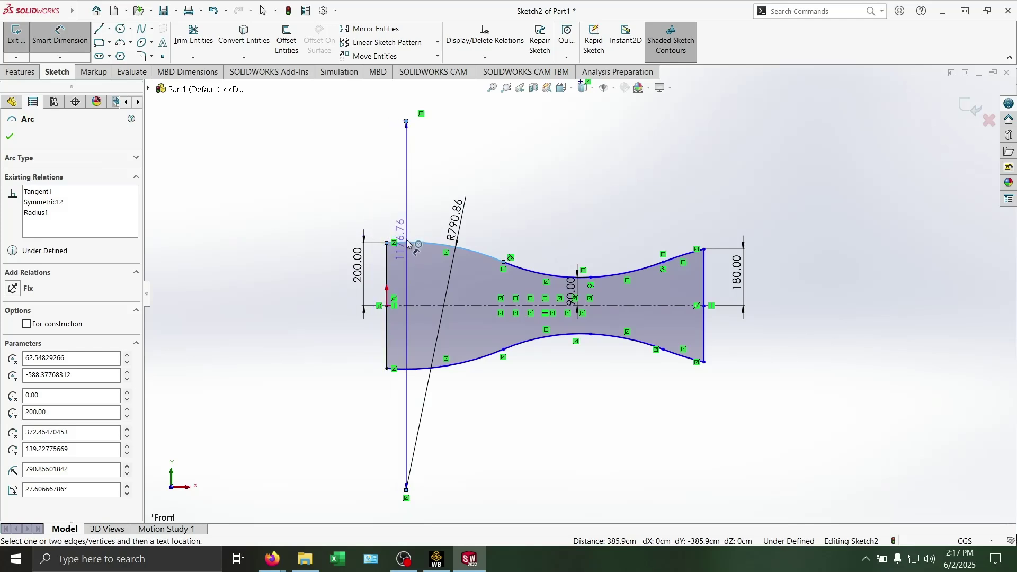
click(344, 191)
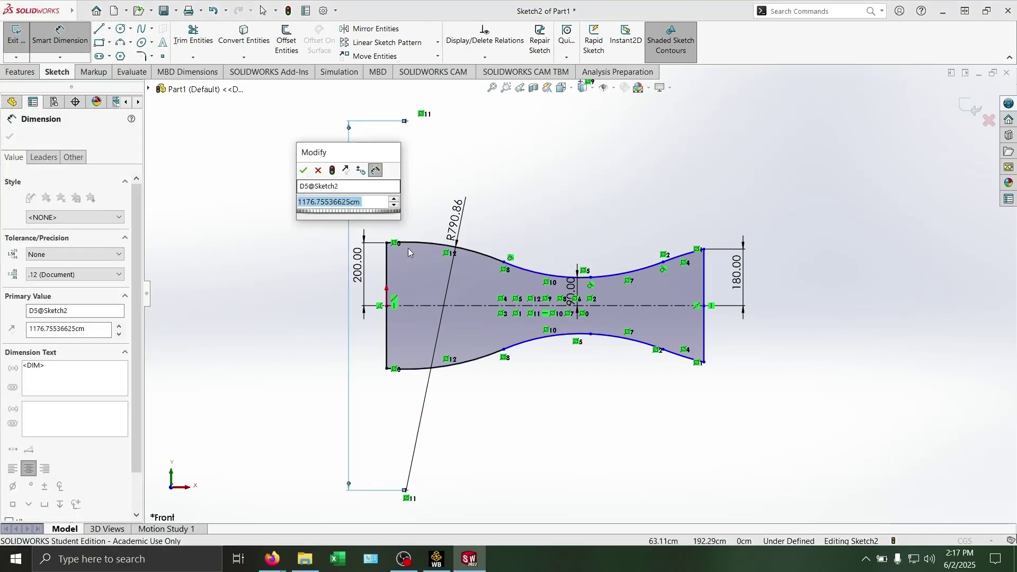
key(Return)
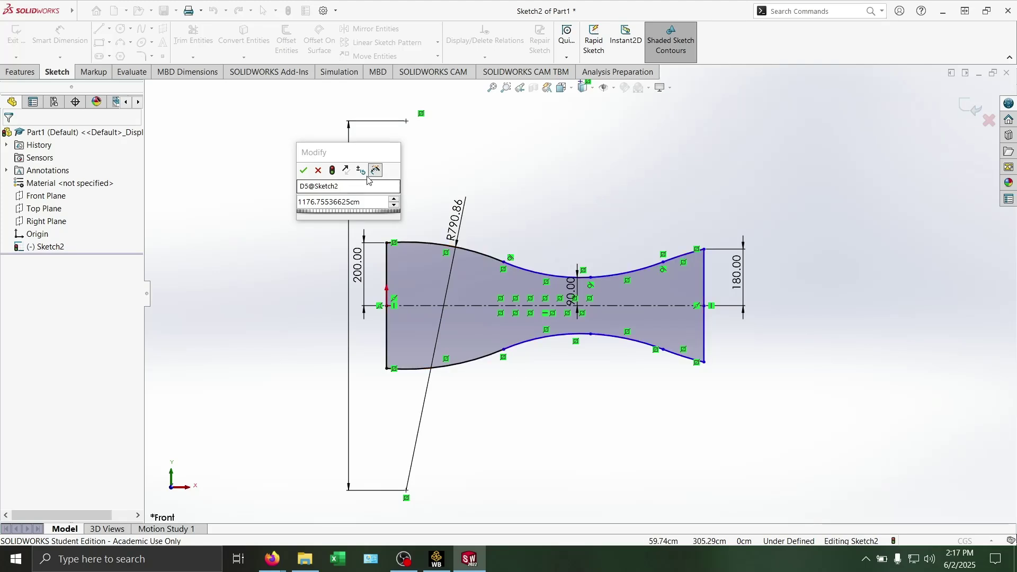
click(303, 171)
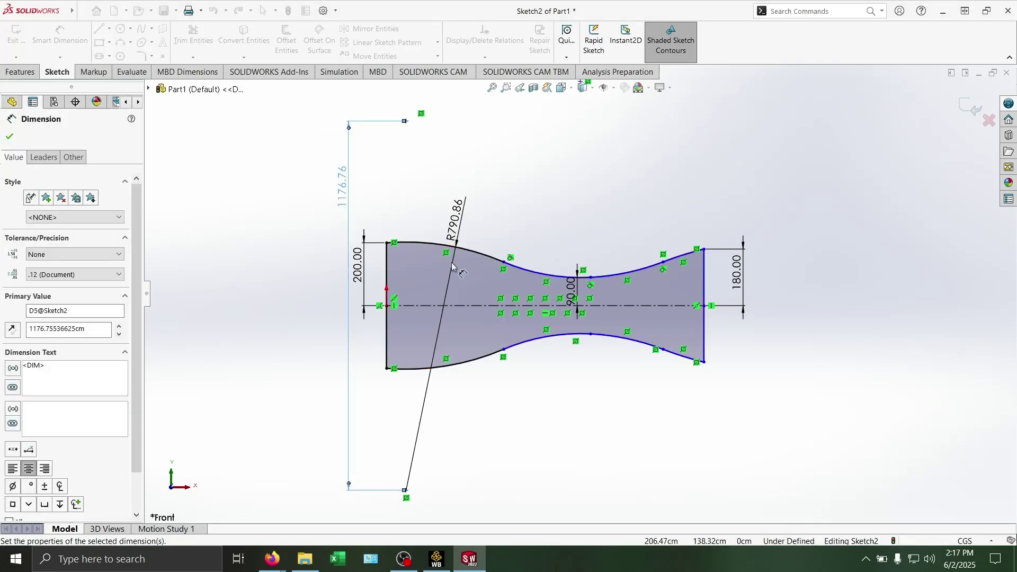
Dimension the radii of the second upper arc and the upper arc ending at the 180 cm line, accepting the proposed values
click(530, 275)
click(530, 233)
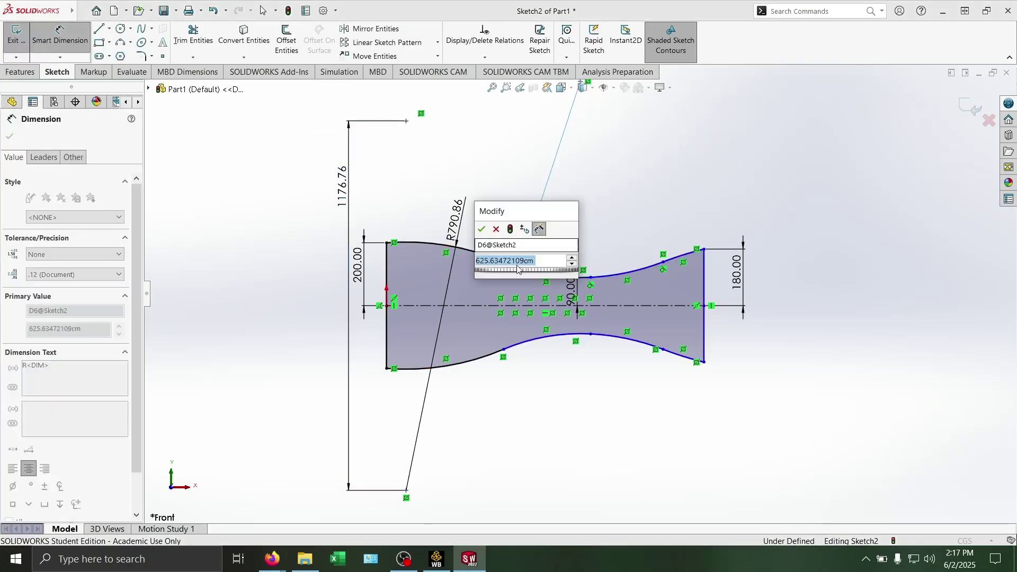
click(482, 229)
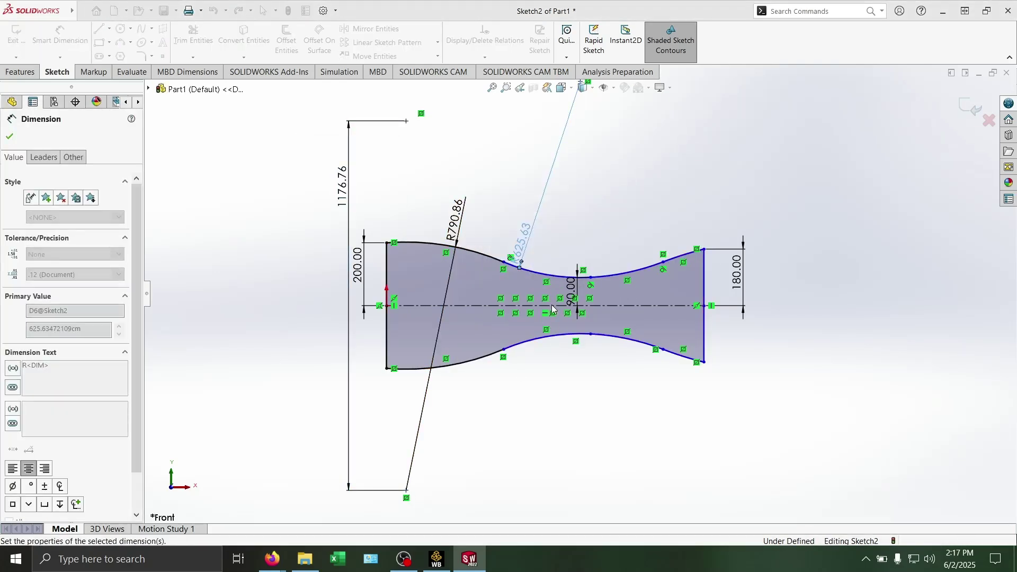
click(684, 259)
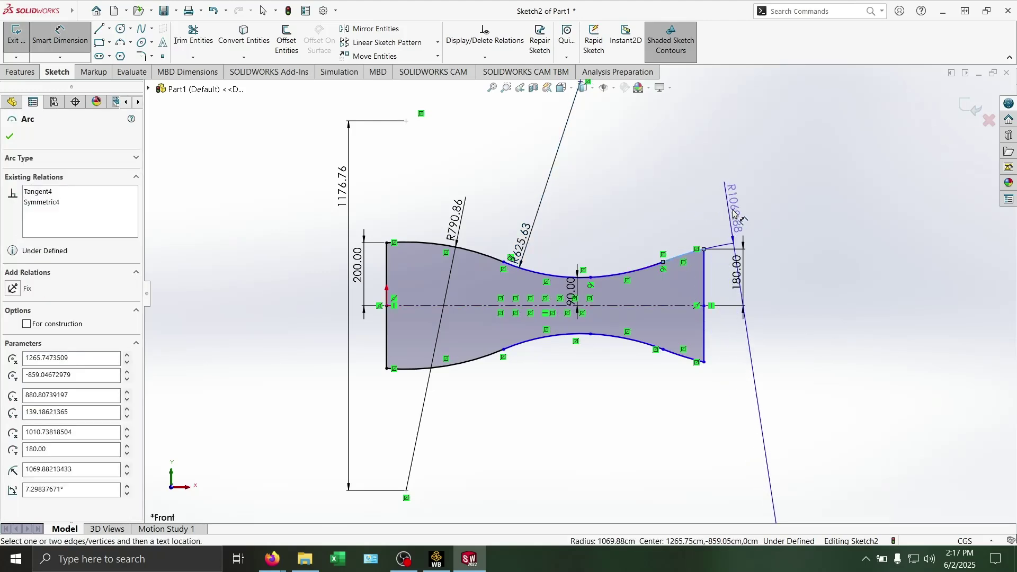
click(776, 228)
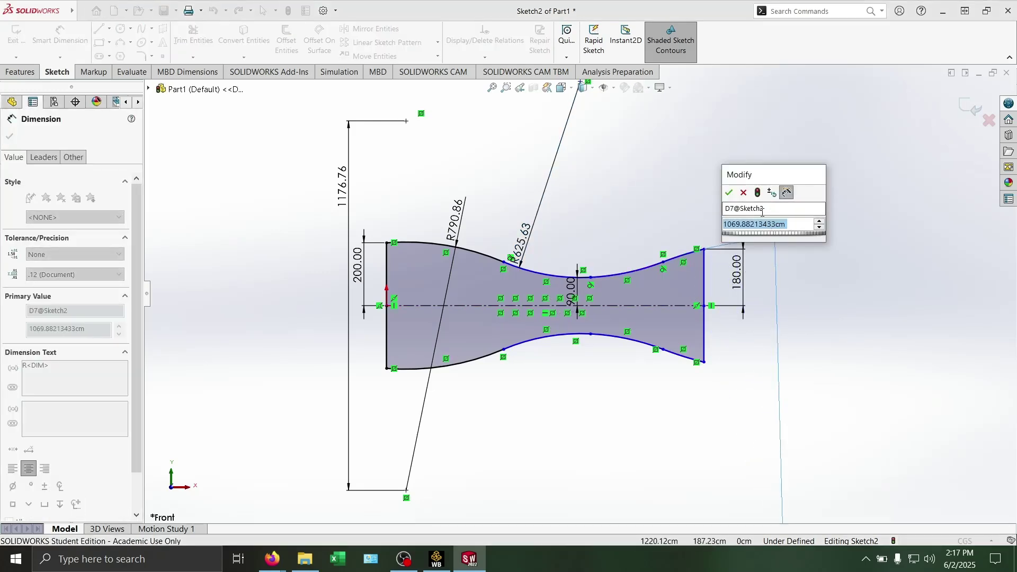
key(Return)
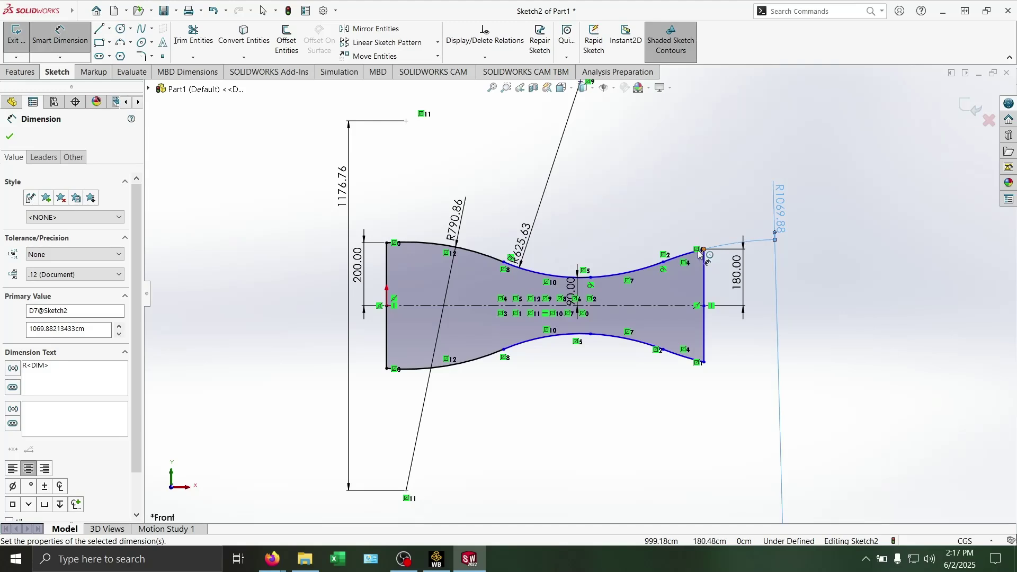
Dimension the vertical distance between the centre points of the last upper arc and its mirrored arc, accepting the proposed value
click(684, 255)
scroll(683, 256, down, 2)
scroll(674, 204, up, 5)
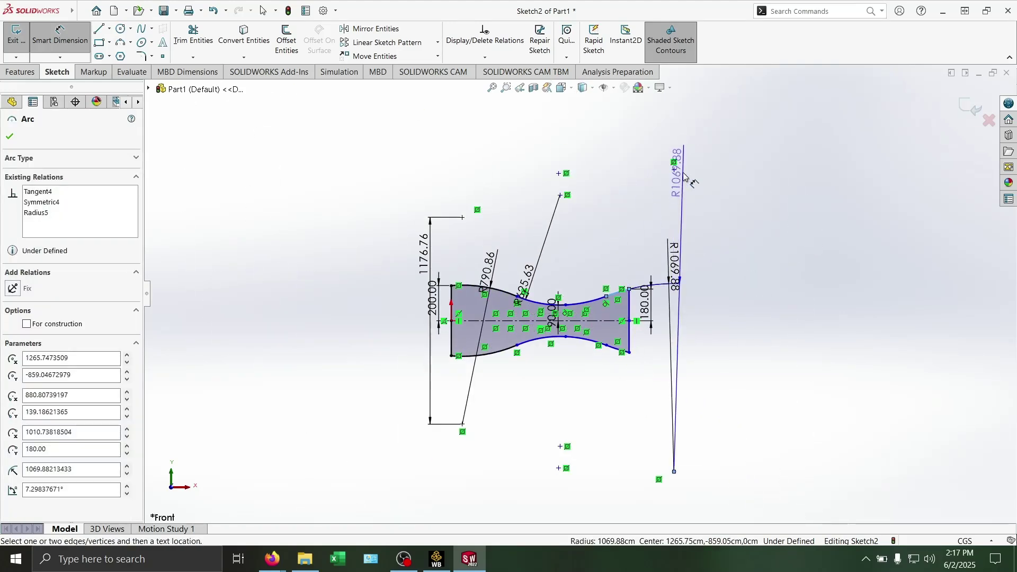
click(675, 169)
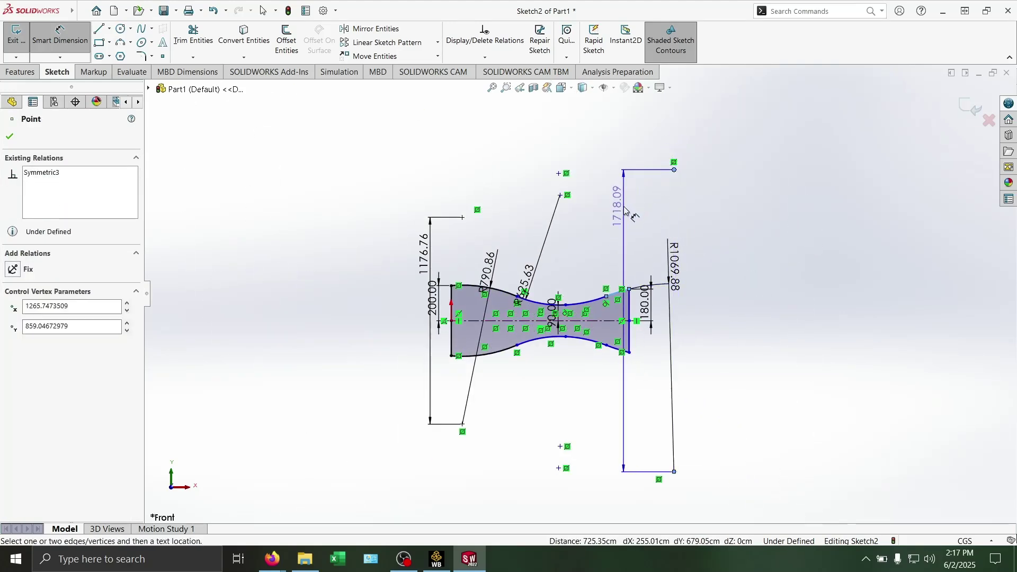
click(619, 174)
click(580, 190)
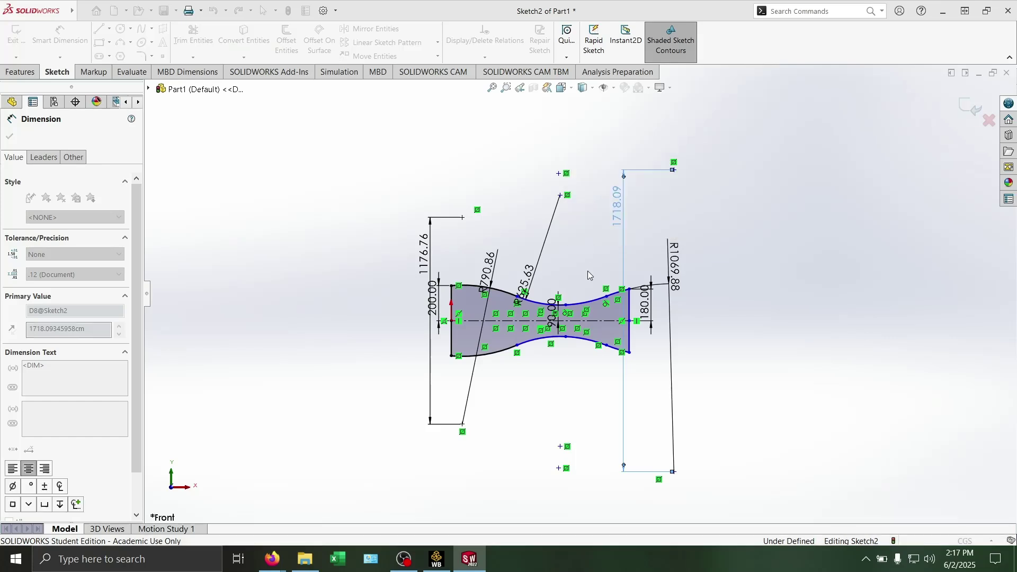
scroll(577, 311, down, 3)
scroll(578, 310, down, 3)
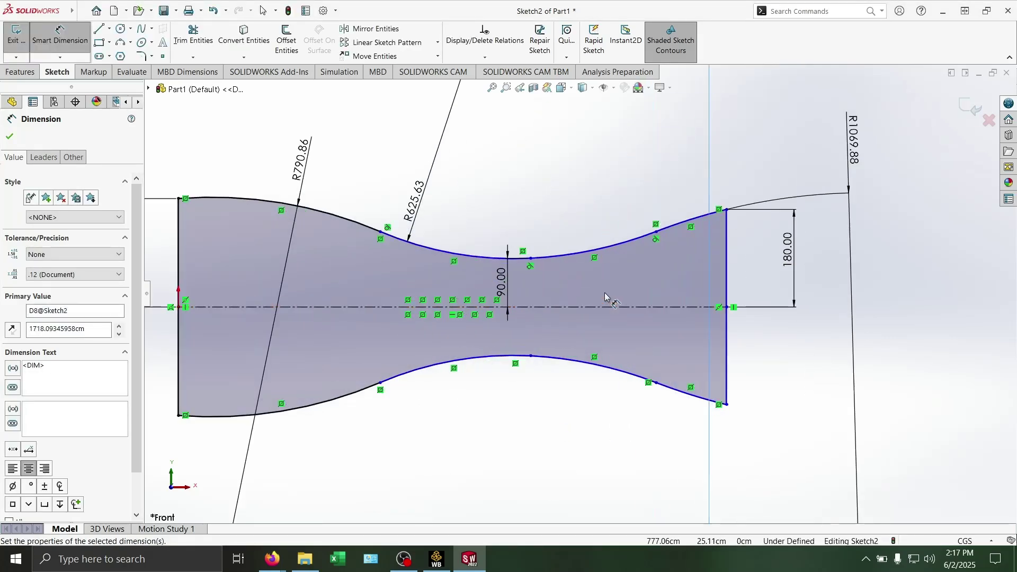
scroll(621, 273, up, 3)
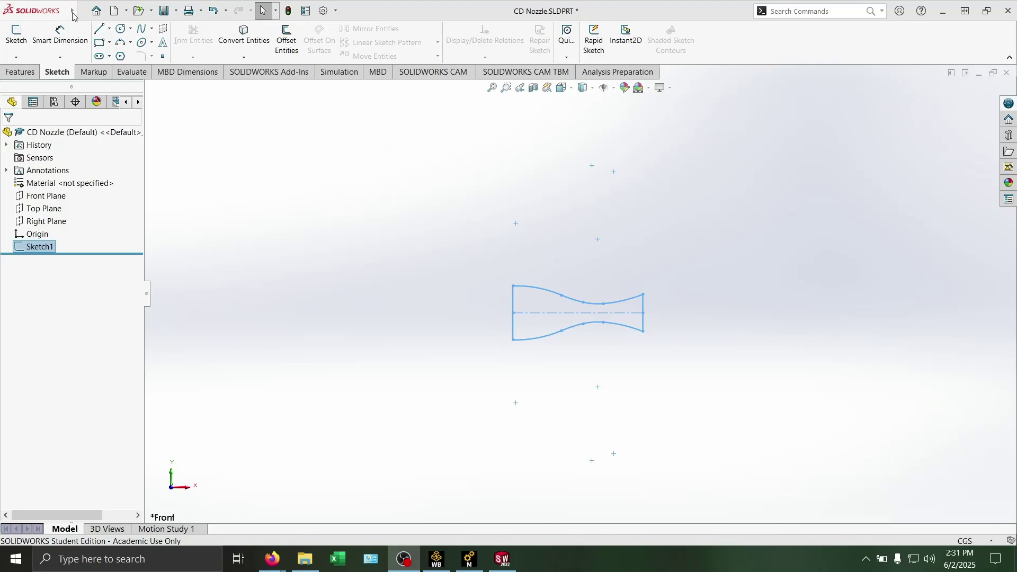
Create a planar surface bounded by the closed nozzle sketch, Sketch1
mouse_move(73, 16)
click(125, 11)
mouse_move(150, 11)
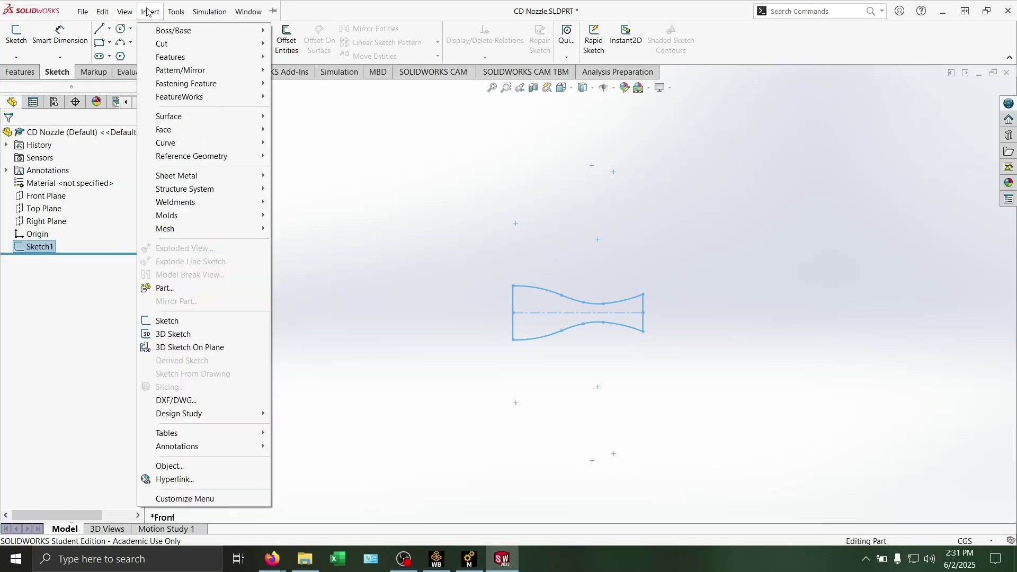
mouse_move(223, 116)
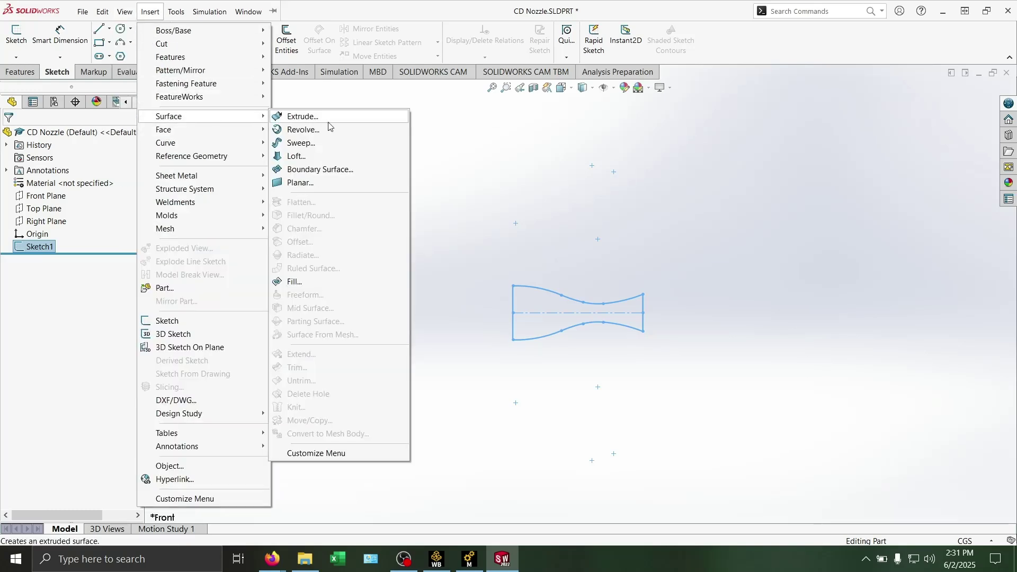
click(299, 183)
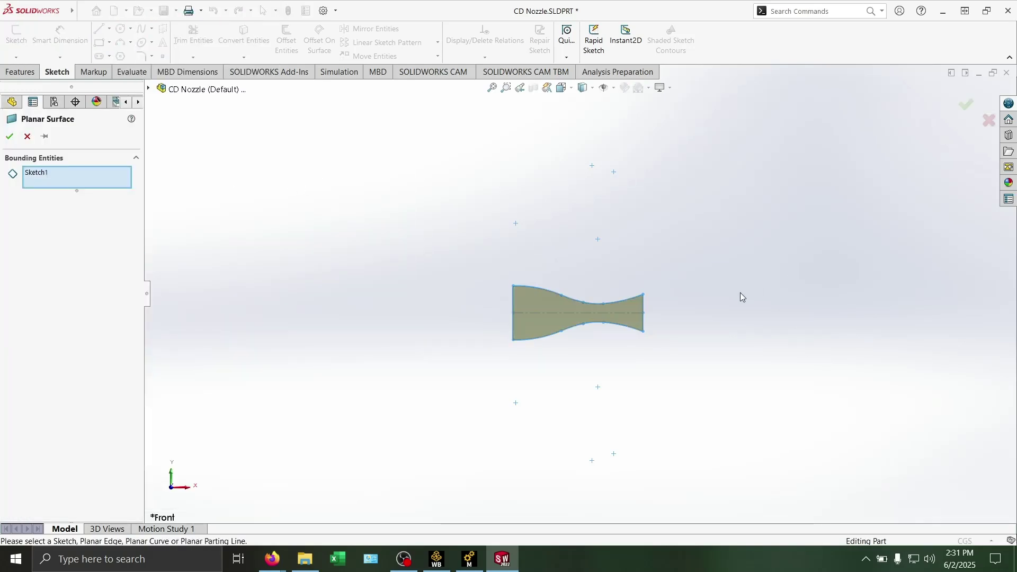
click(9, 136)
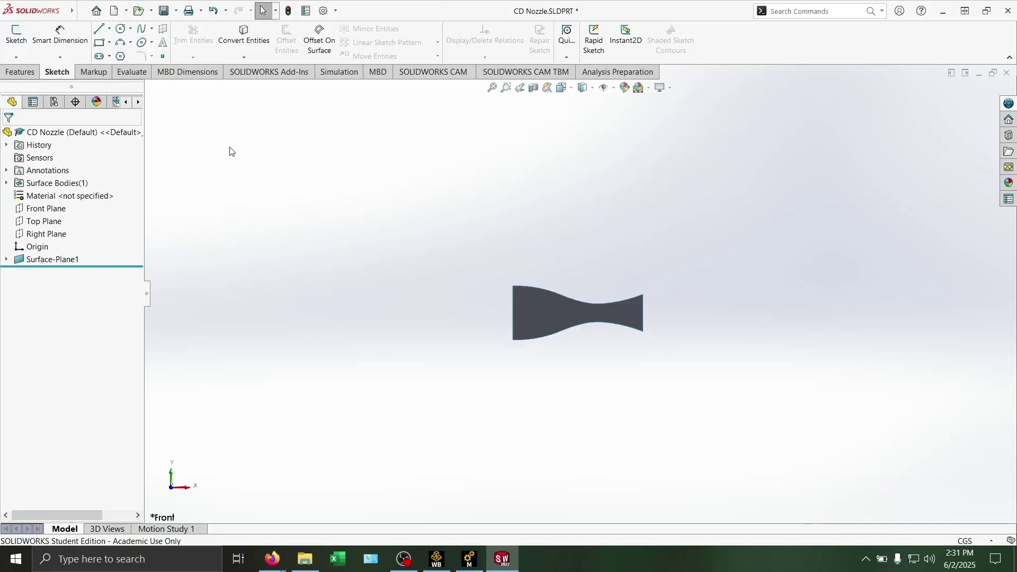
Try to save the nozzle part in IGES format as CD Nozzle.IGS in the Project 1 folder, declining to replace the existing file
click(83, 12)
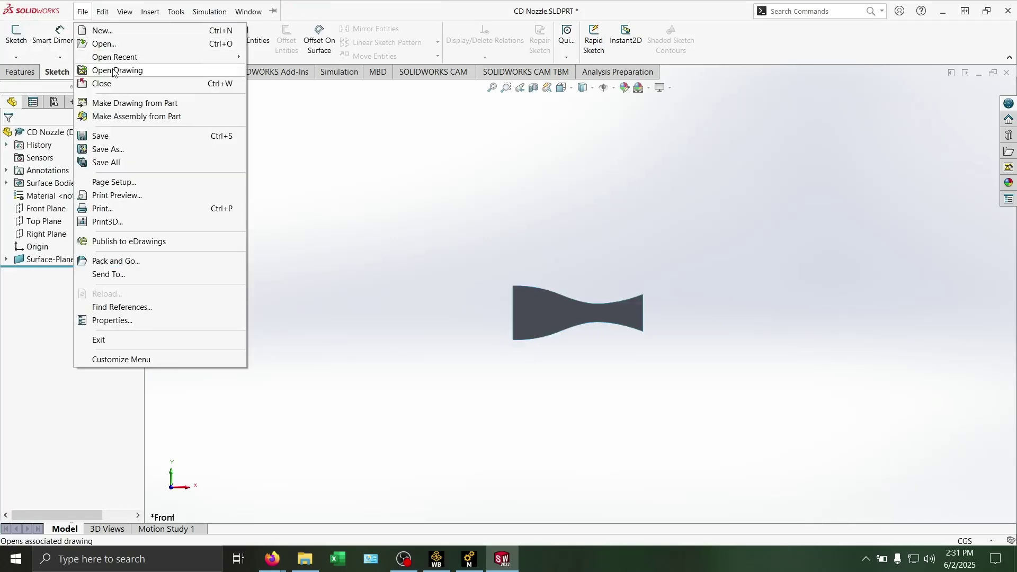
click(101, 137)
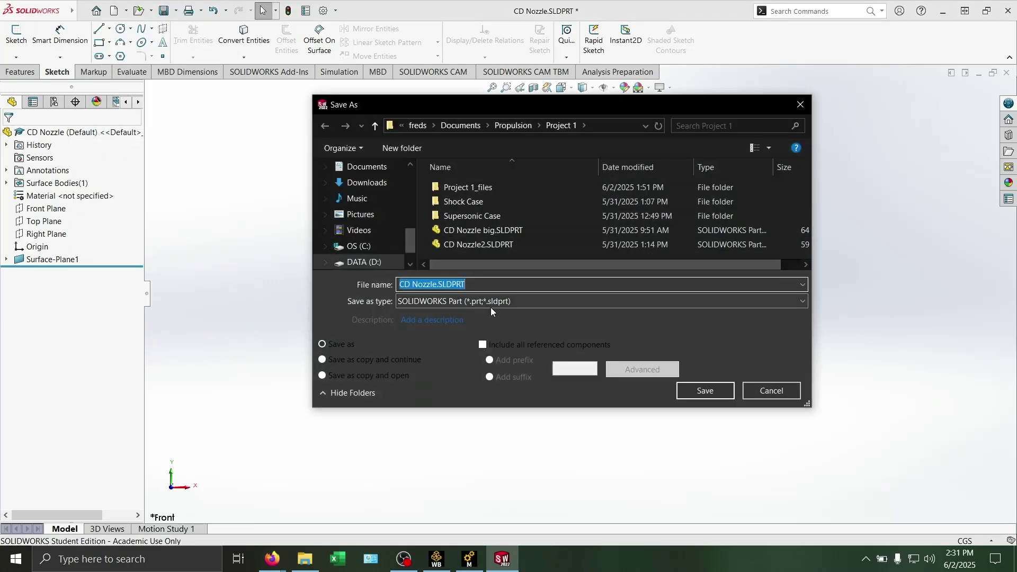
click(492, 307)
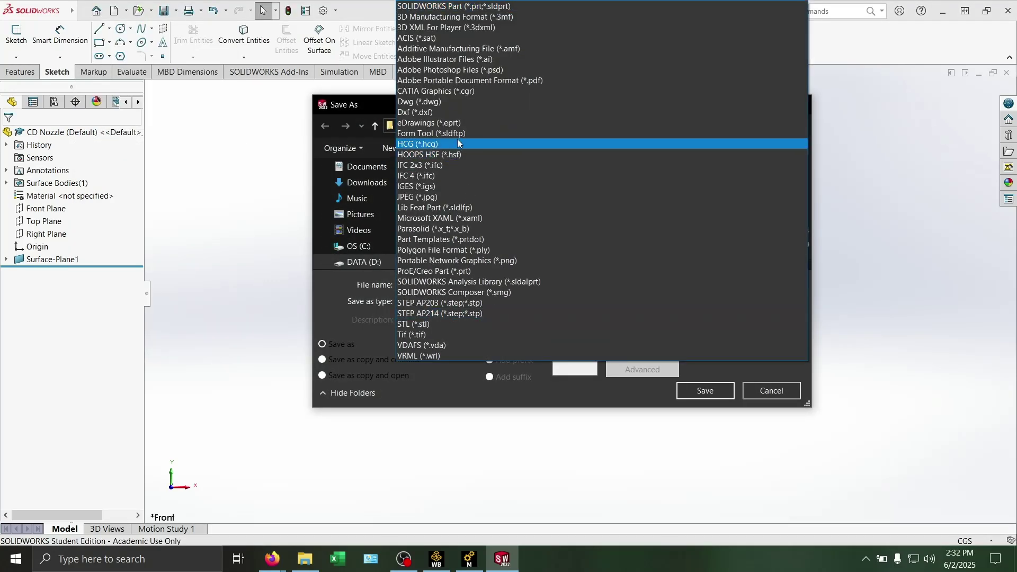
click(424, 186)
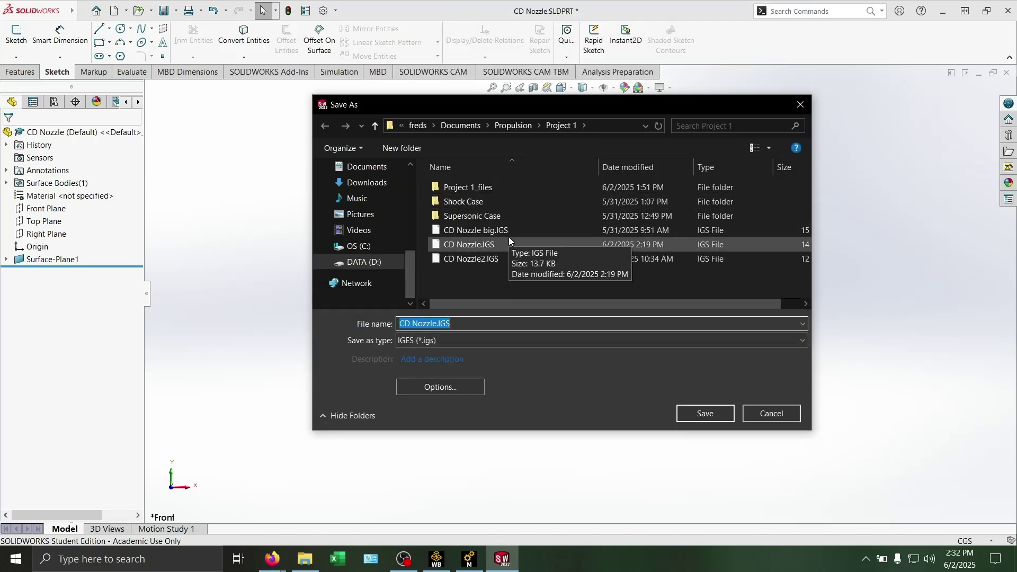
click(692, 418)
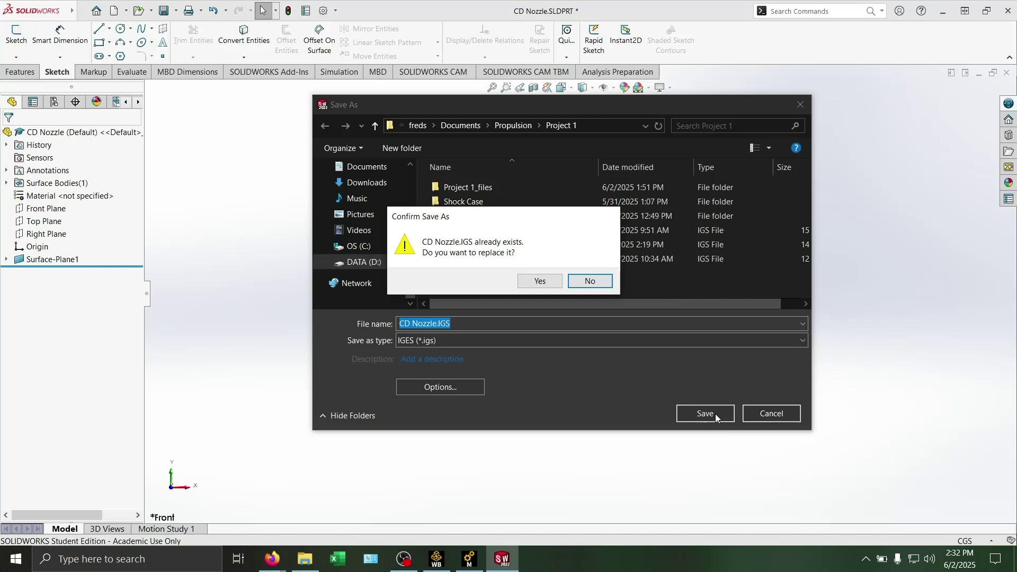
key(Escape)
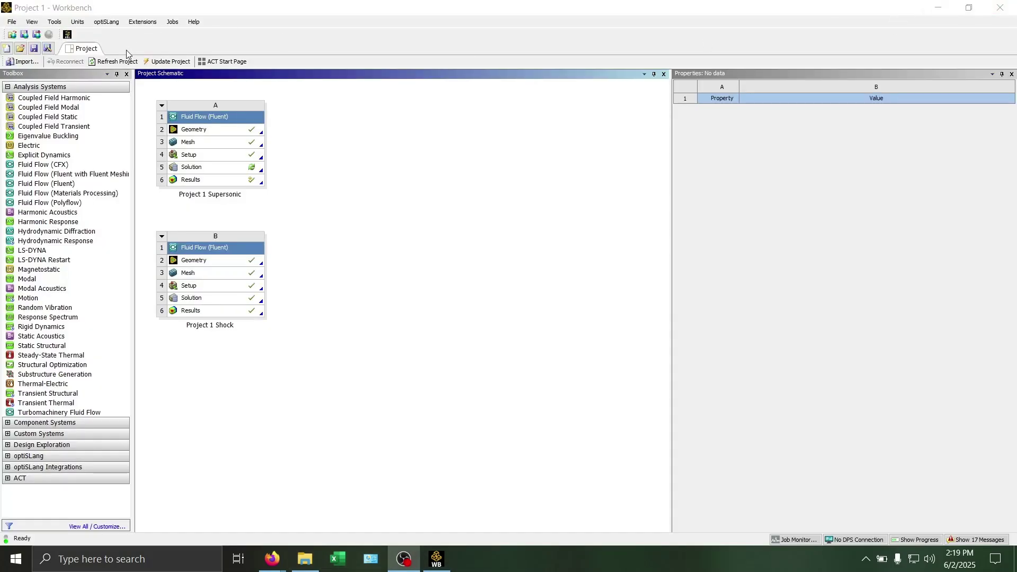
In Ansys Workbench, add a Fluid Flow (Fluent) system beside Project 1 Supersonic and set its geometry's analysis type to 2D
drag(61, 186, 329, 133)
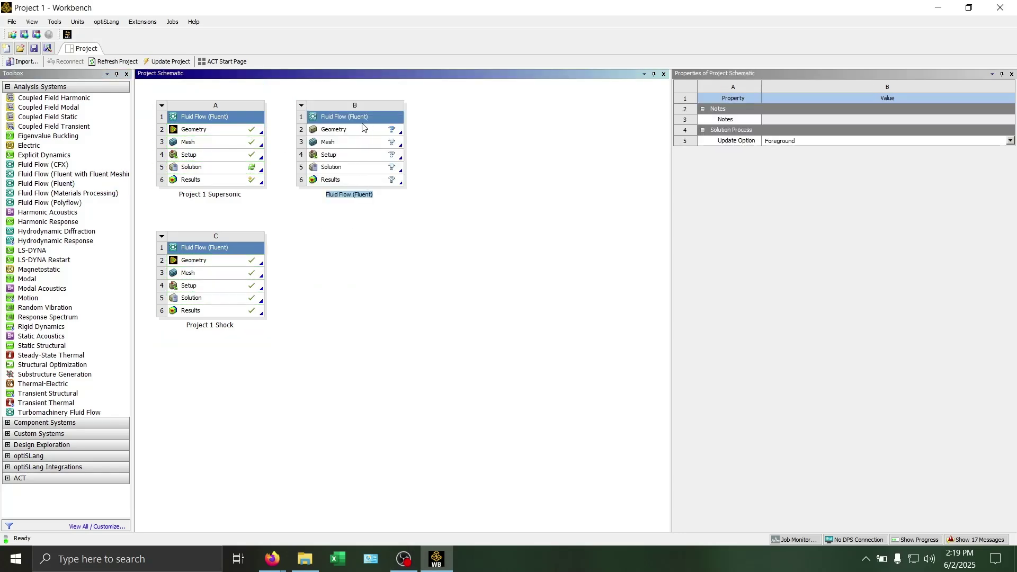
click(347, 132)
right_click(347, 134)
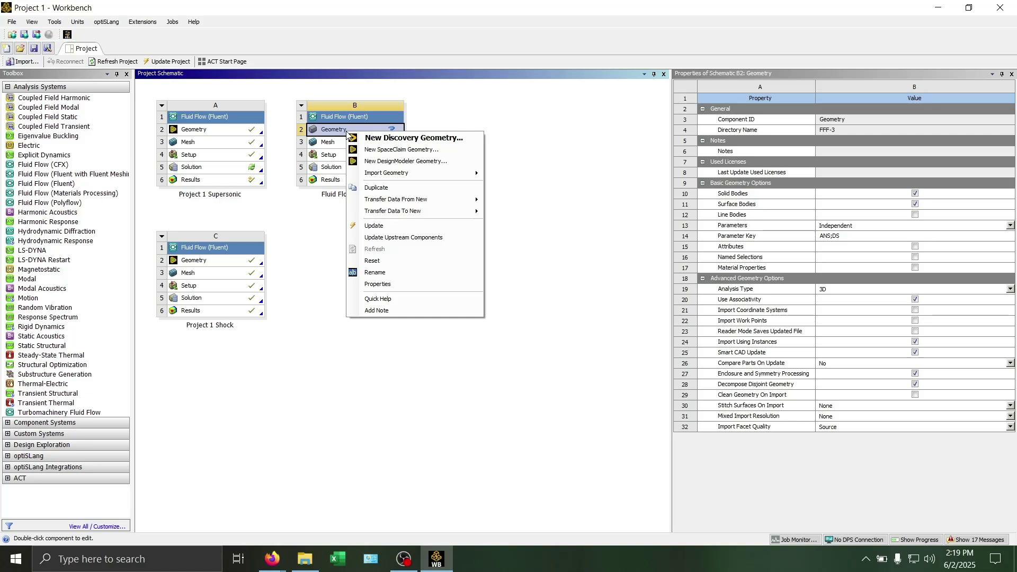
click(1011, 289)
click(718, 306)
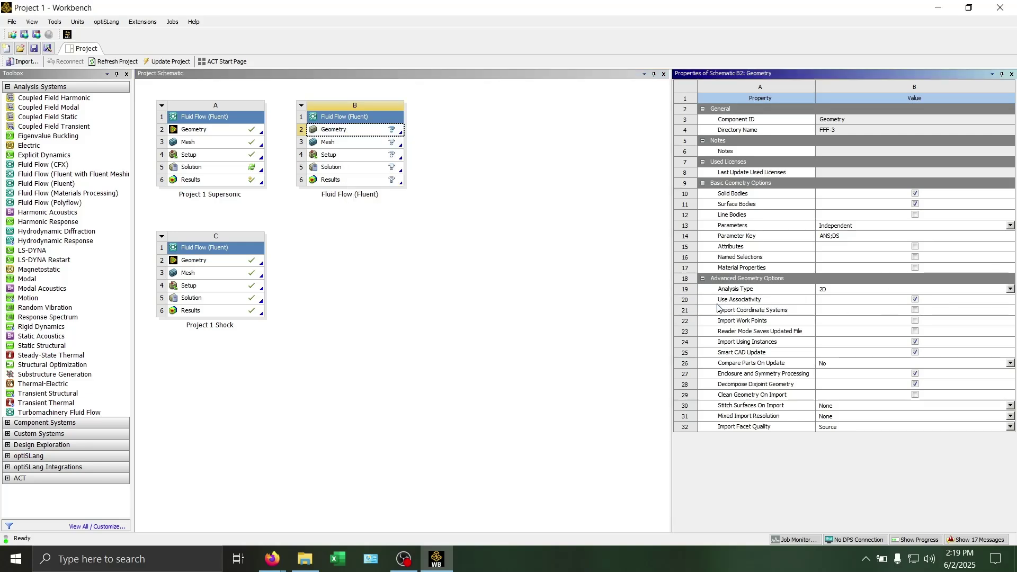
Import CD Nozzle.IGS from the Project 1 folder as the geometry of the new Fluid Flow (Fluent) system
click(332, 132)
right_click(332, 131)
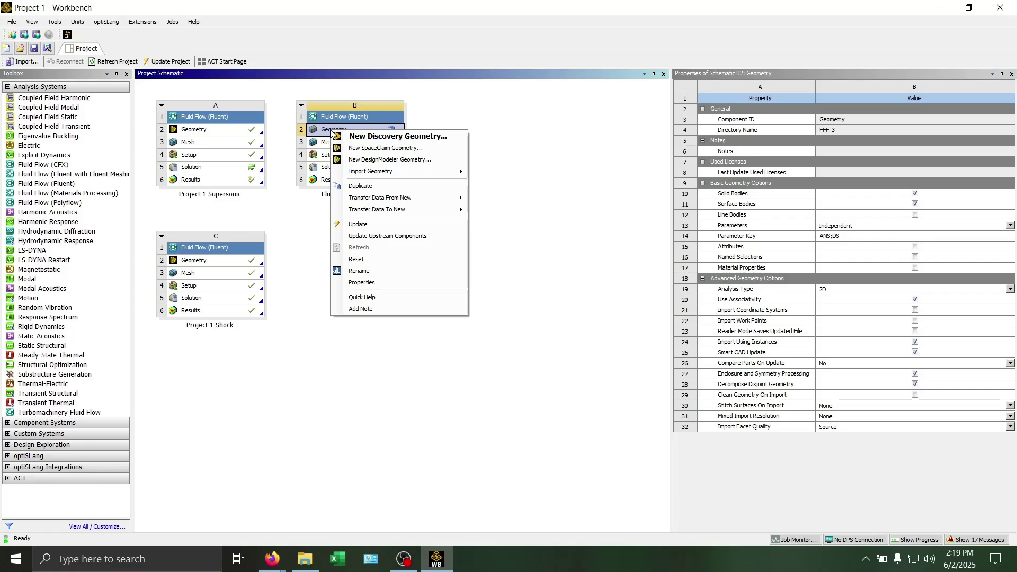
mouse_move(388, 172)
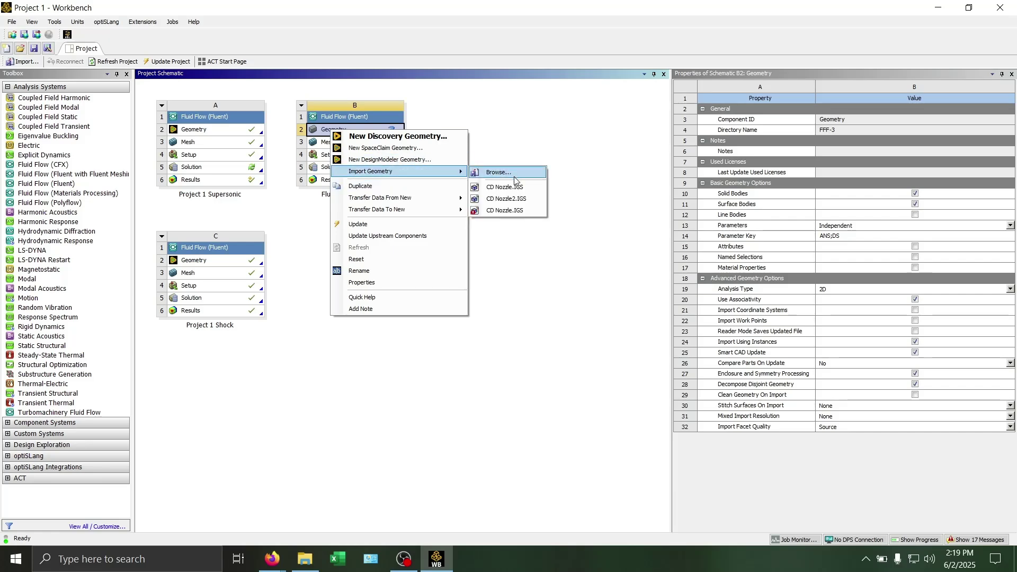
click(503, 171)
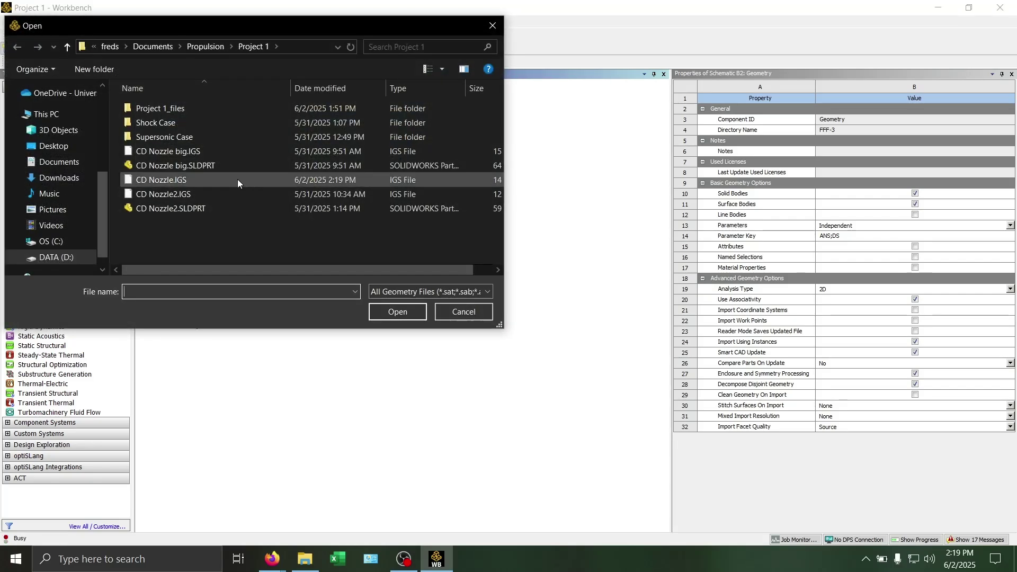
double_click(226, 180)
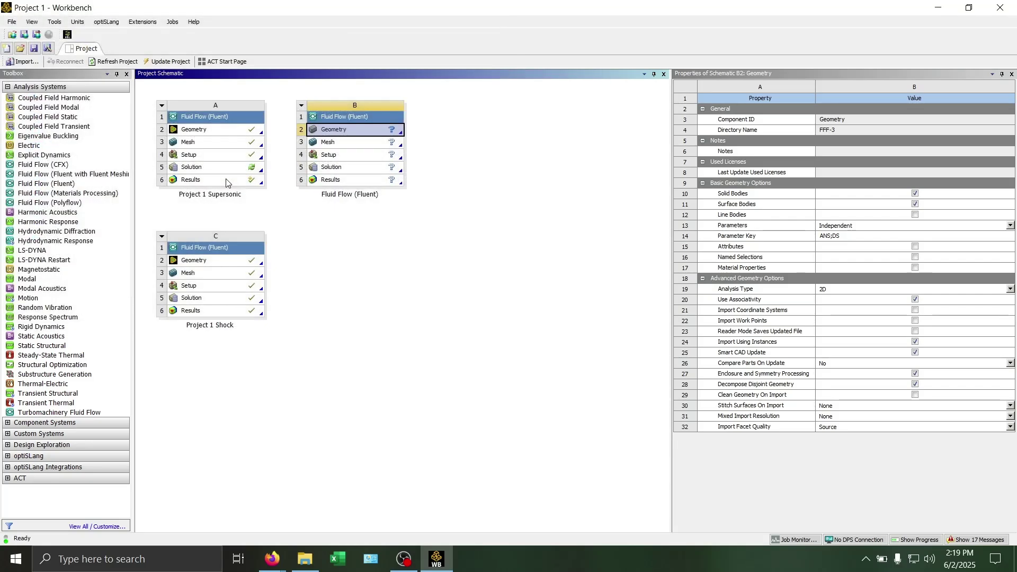
Open the imported nozzle geometry in DesignModeler and generate it
right_click(338, 135)
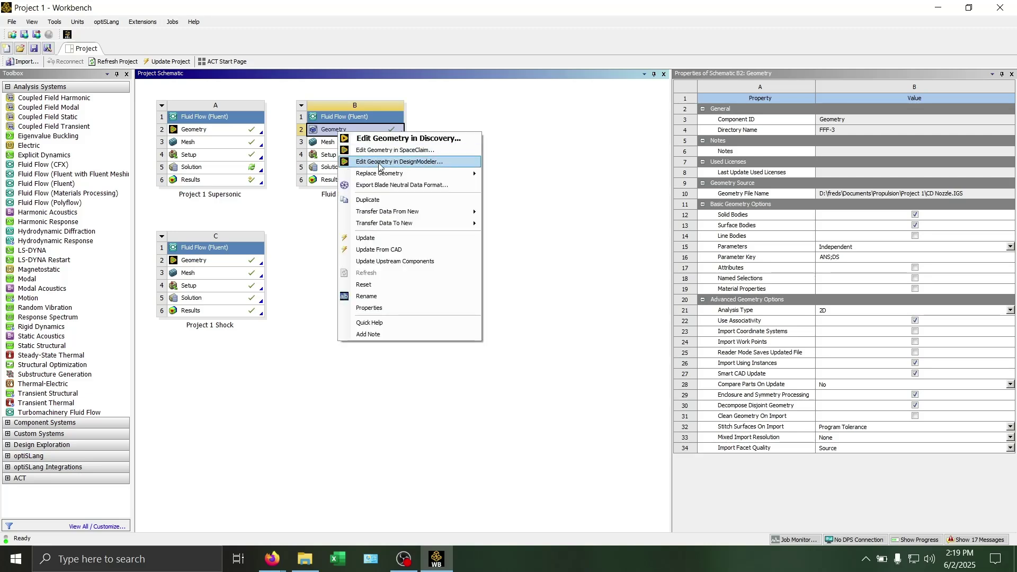
click(459, 167)
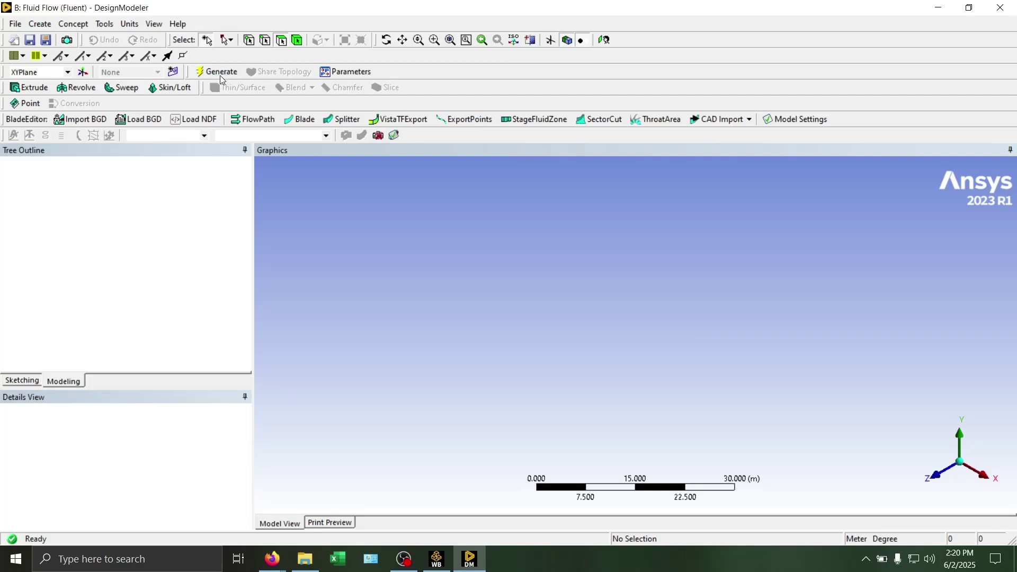
click(201, 75)
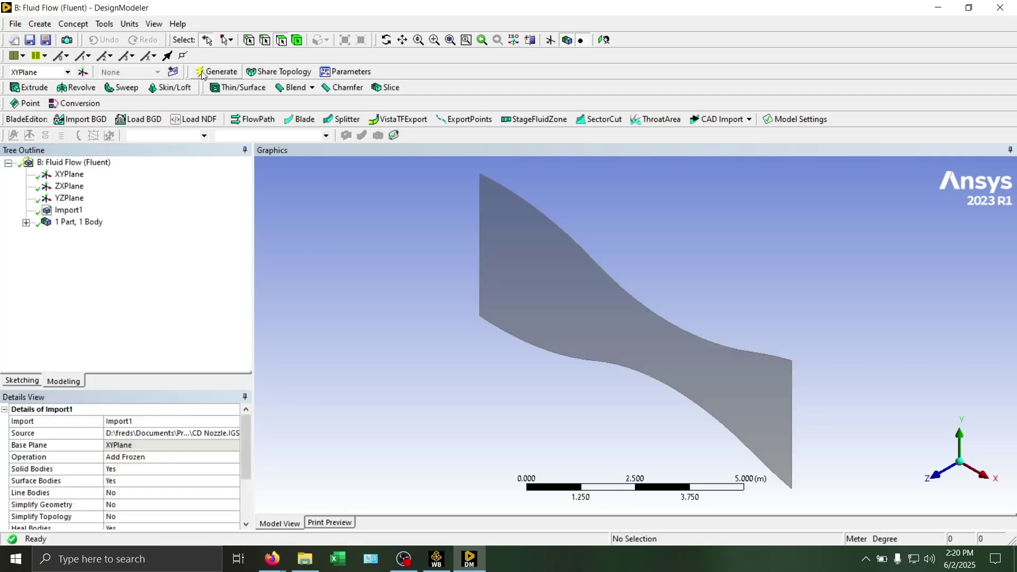
View the nozzle face-on, close DesignModeler and open the mesh of the new Fluid Flow (Fluent) system
click(928, 485)
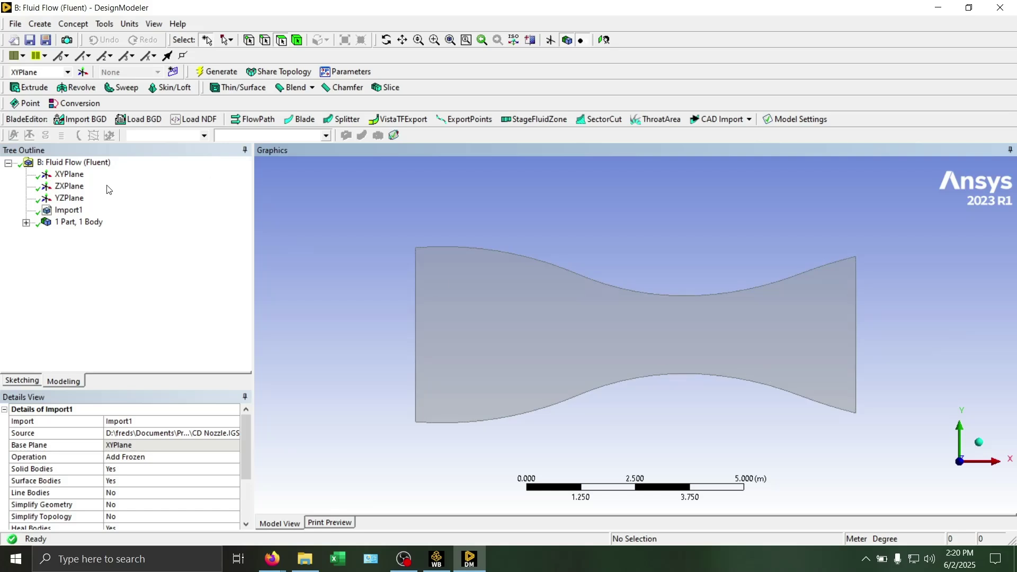
click(15, 23)
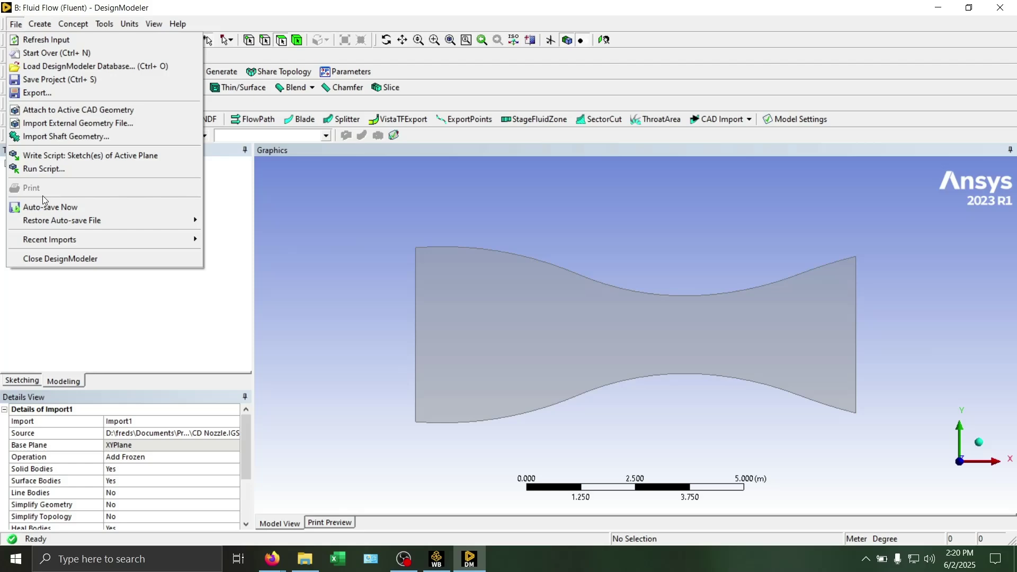
click(31, 257)
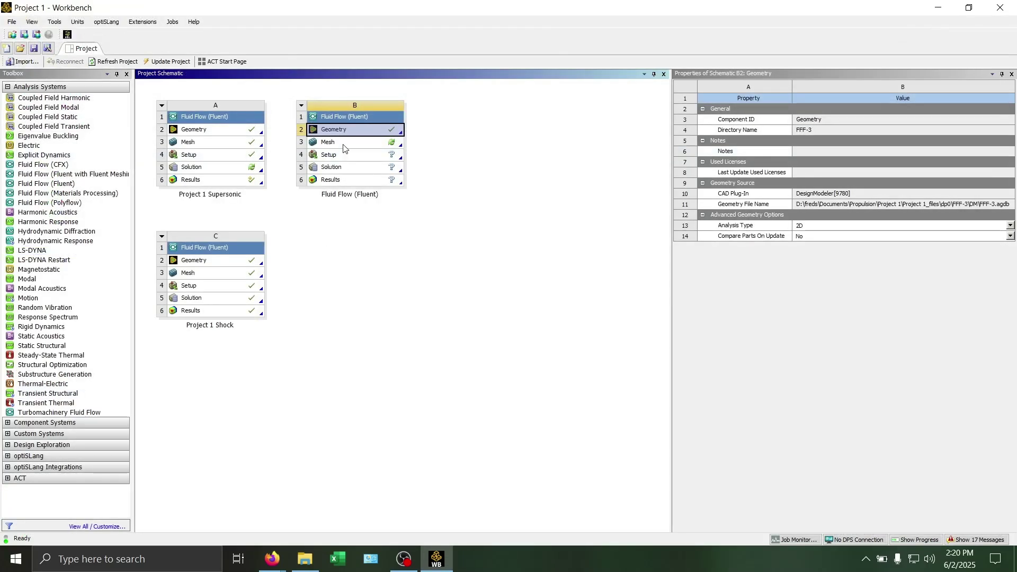
double_click(343, 148)
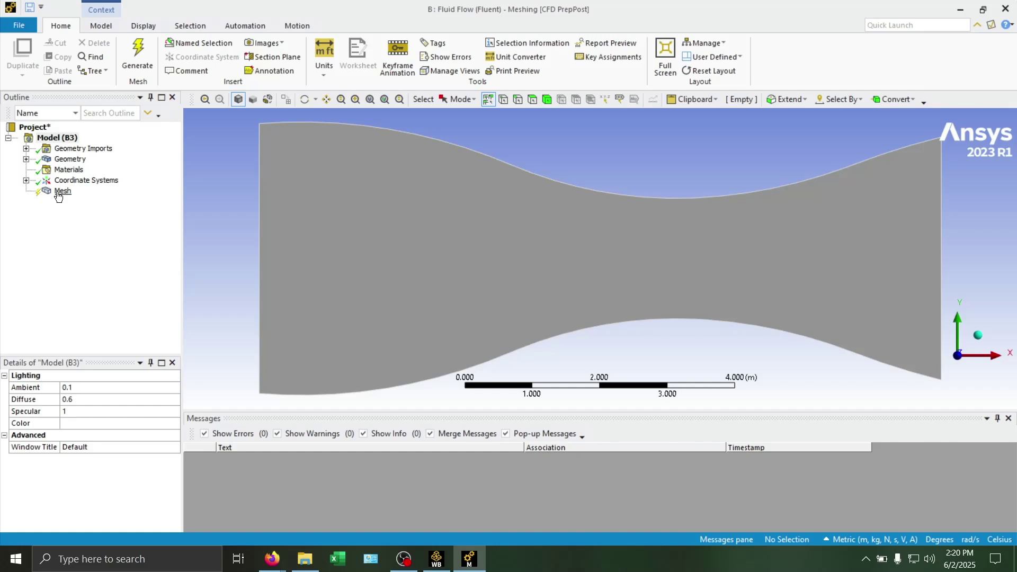
Add a sizing control to the mesh and scope it to the nozzle face
click(61, 192)
right_click(59, 197)
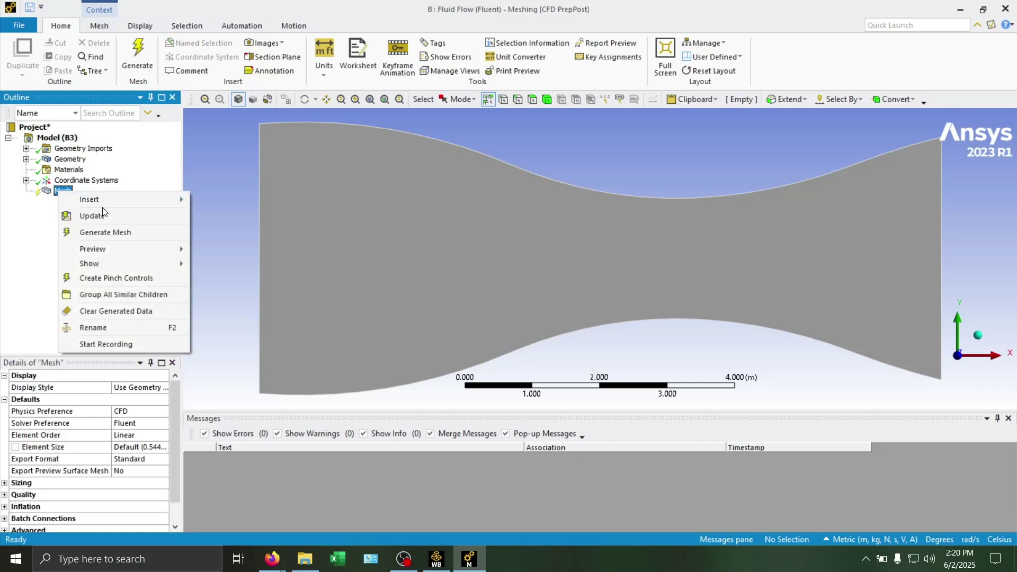
mouse_move(132, 200)
click(236, 221)
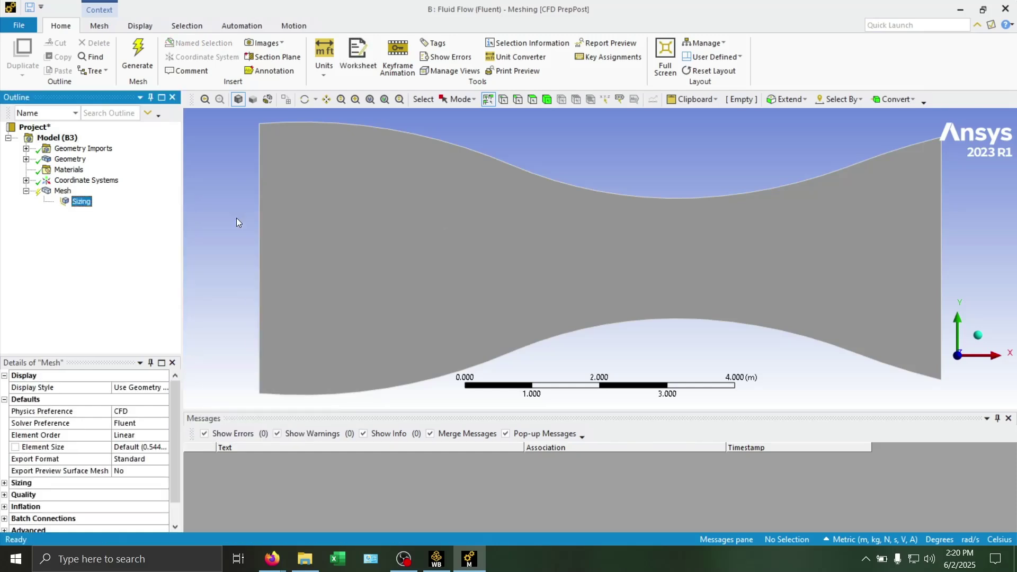
click(353, 340)
click(118, 399)
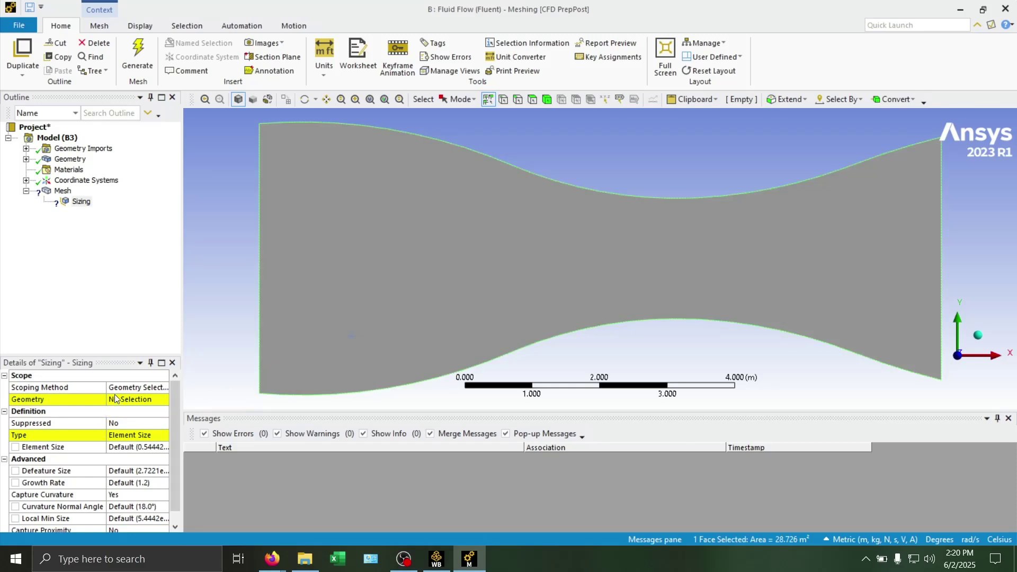
click(122, 401)
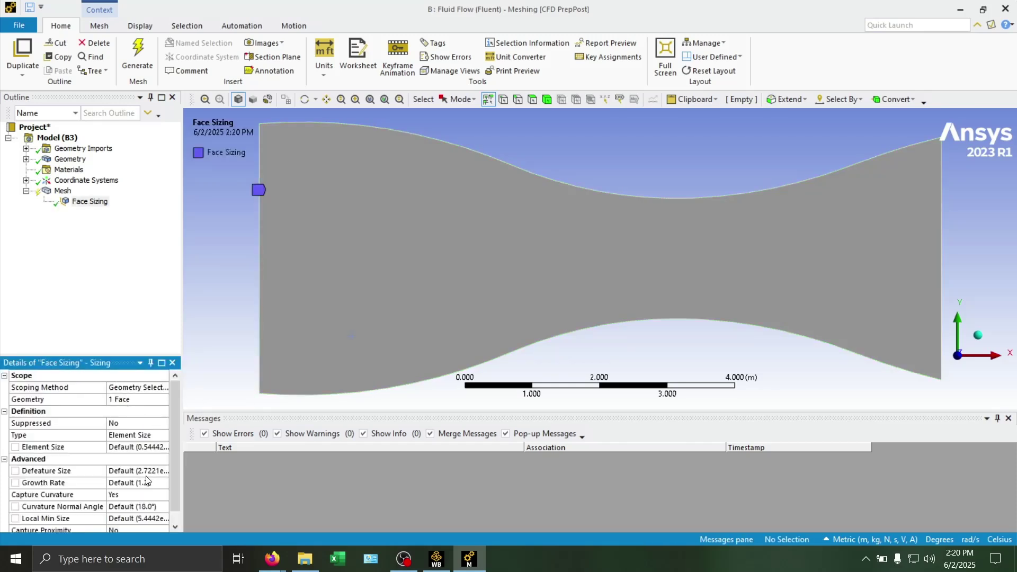
Set the face sizing's element size to 0.003 m and generate the mesh
click(131, 447)
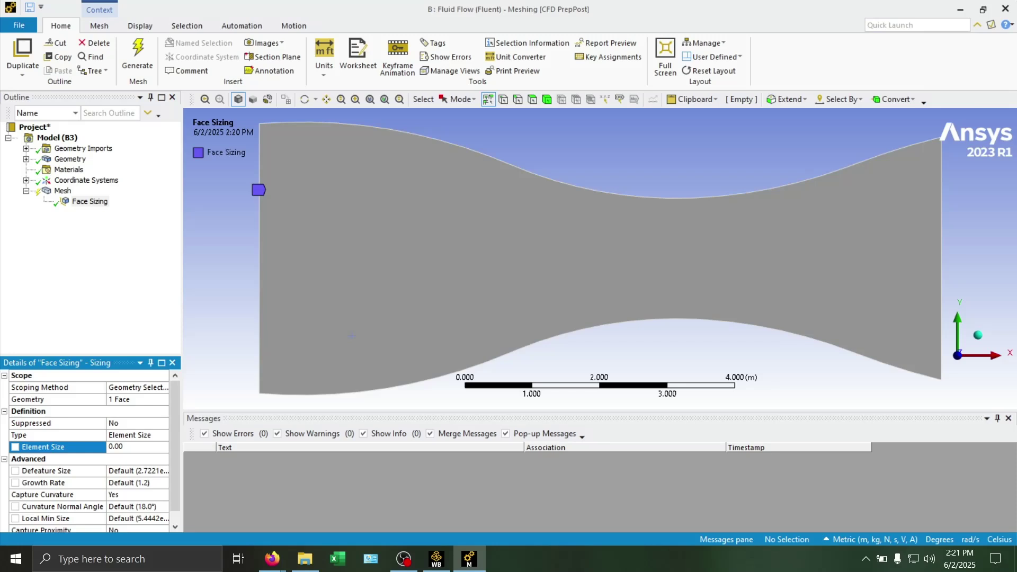
key(Return)
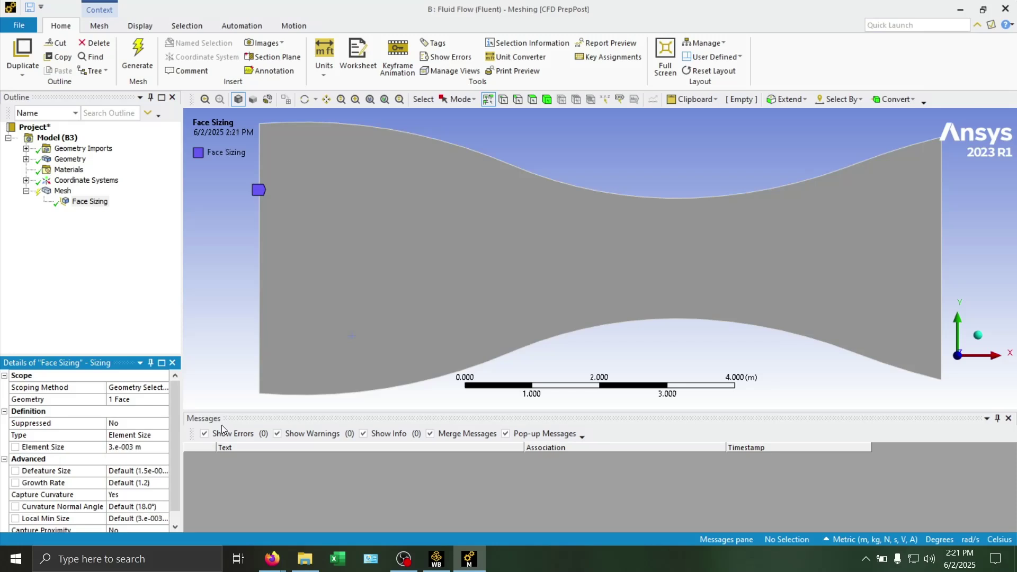
click(90, 201)
click(128, 75)
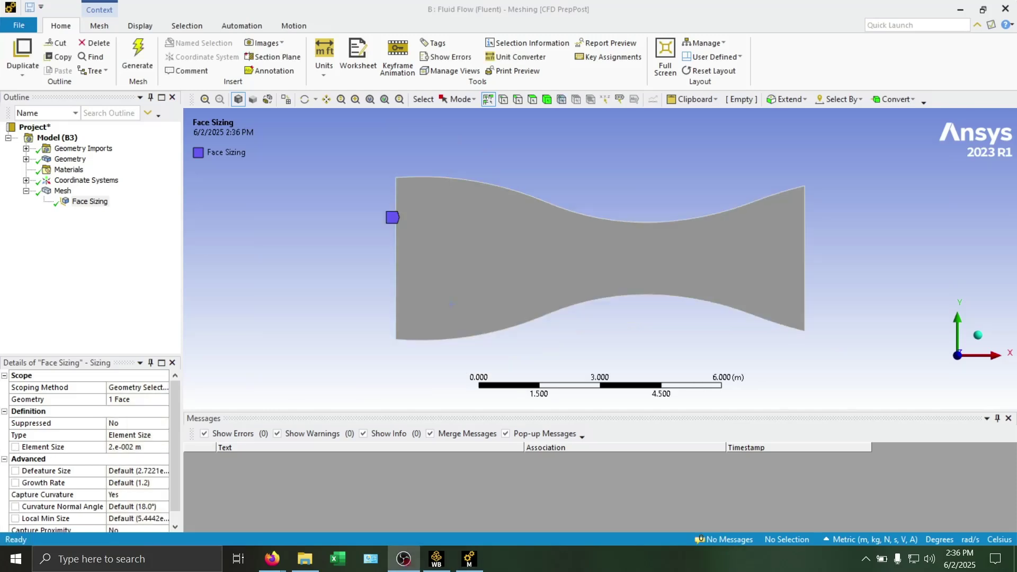
Examine the generated mesh across the nozzle and review its face sizing settings
click(61, 191)
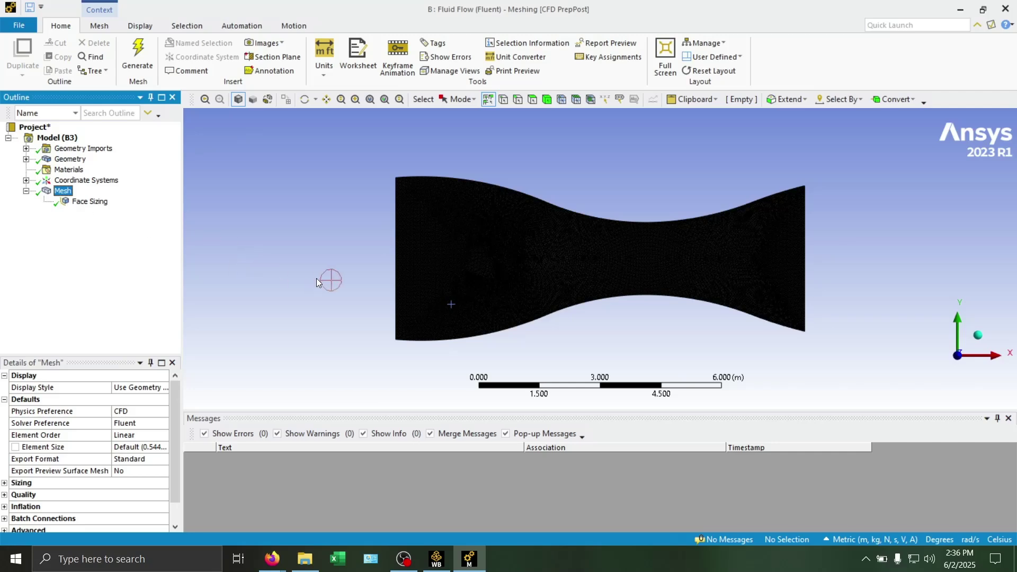
click(89, 202)
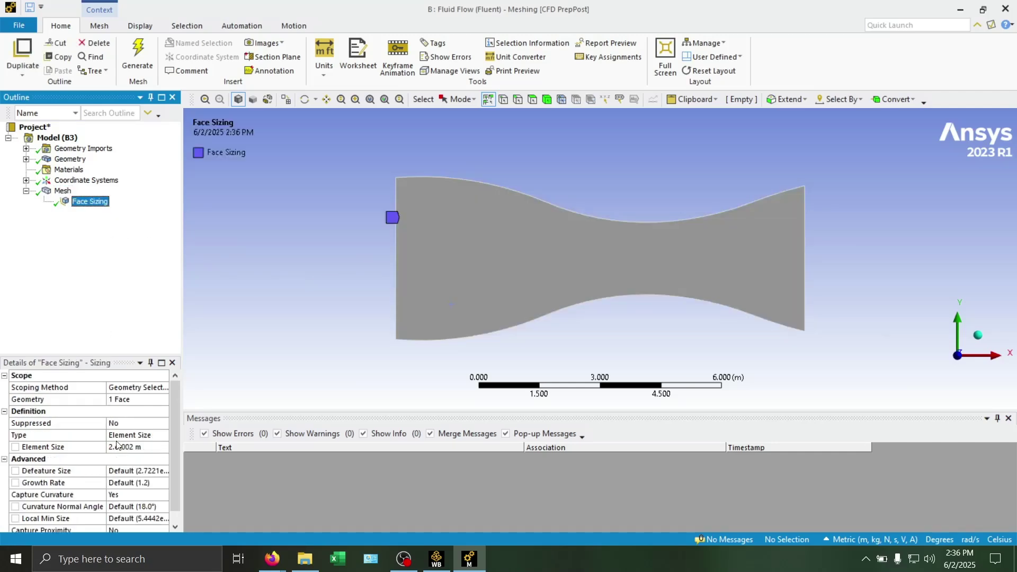
click(62, 191)
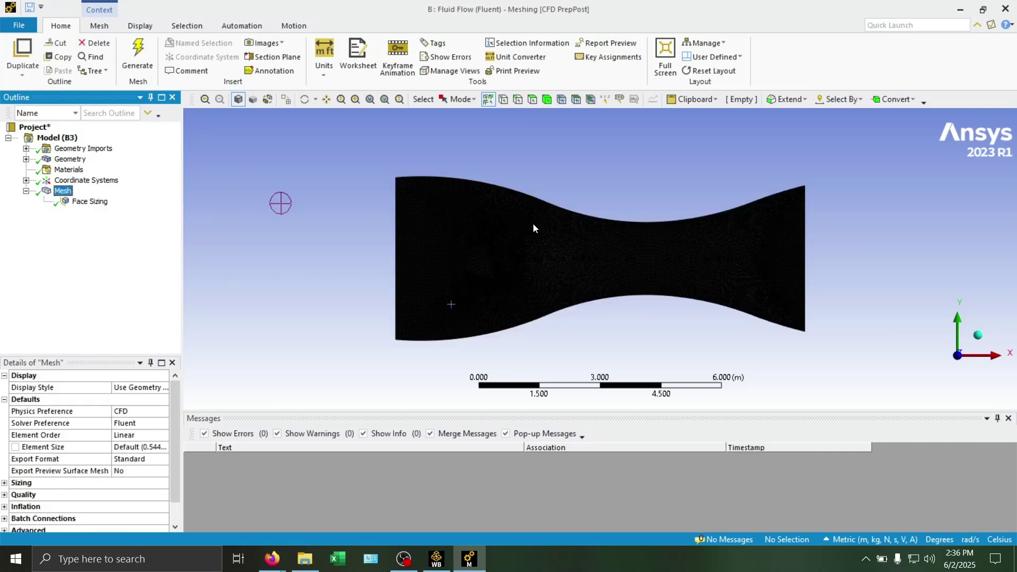
scroll(624, 246, up, 3)
scroll(583, 260, up, 3)
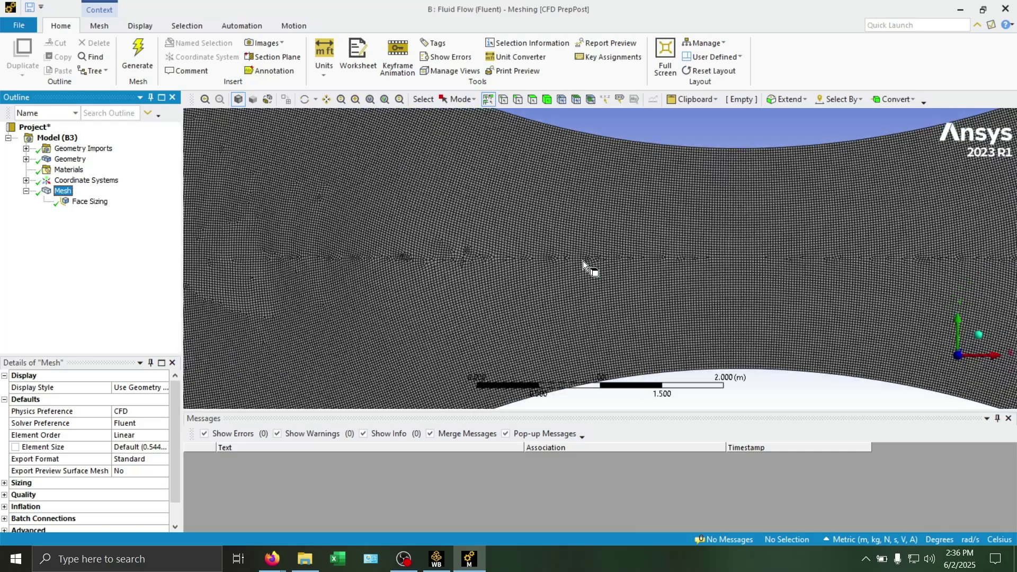
scroll(549, 270, down, 5)
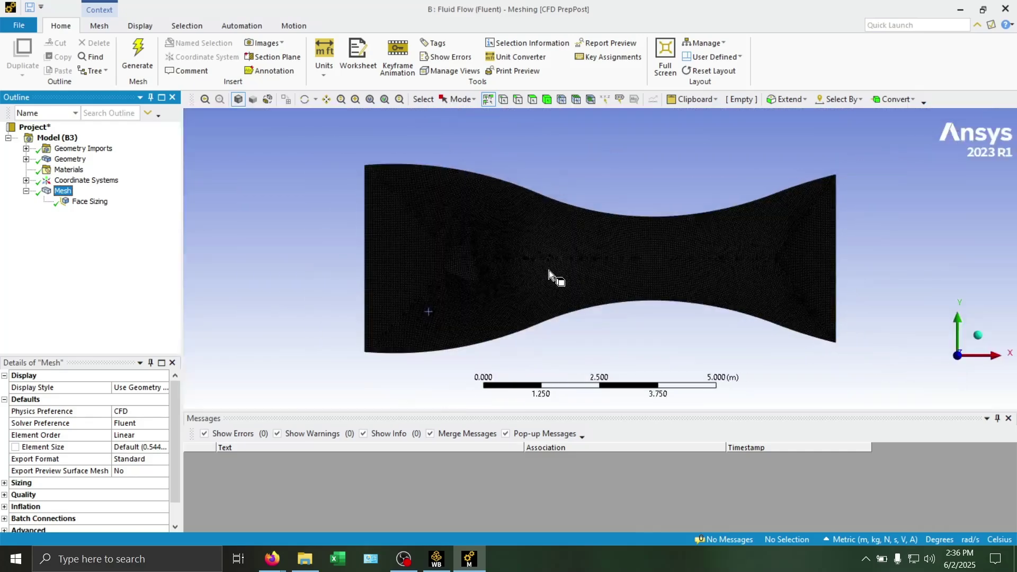
scroll(549, 270, up, 3)
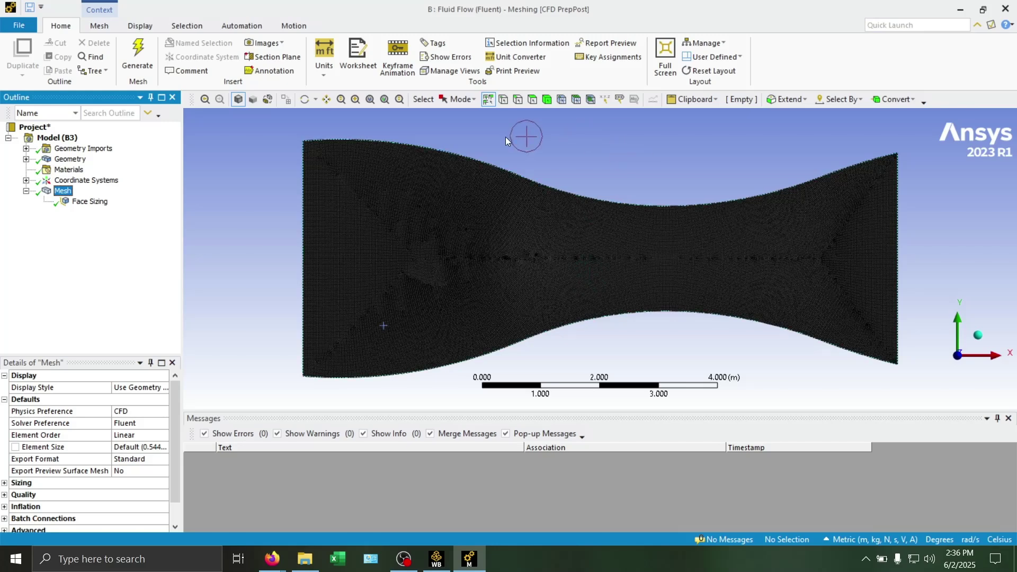
Create a named selection called inlet from the vertical edge at the nozzle's wider end
click(513, 101)
click(305, 247)
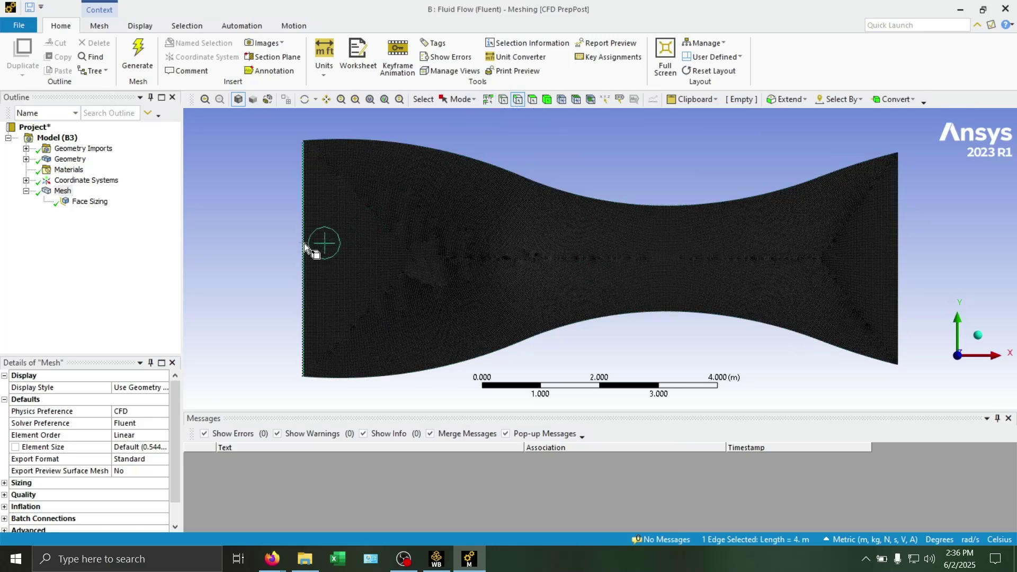
right_click(304, 247)
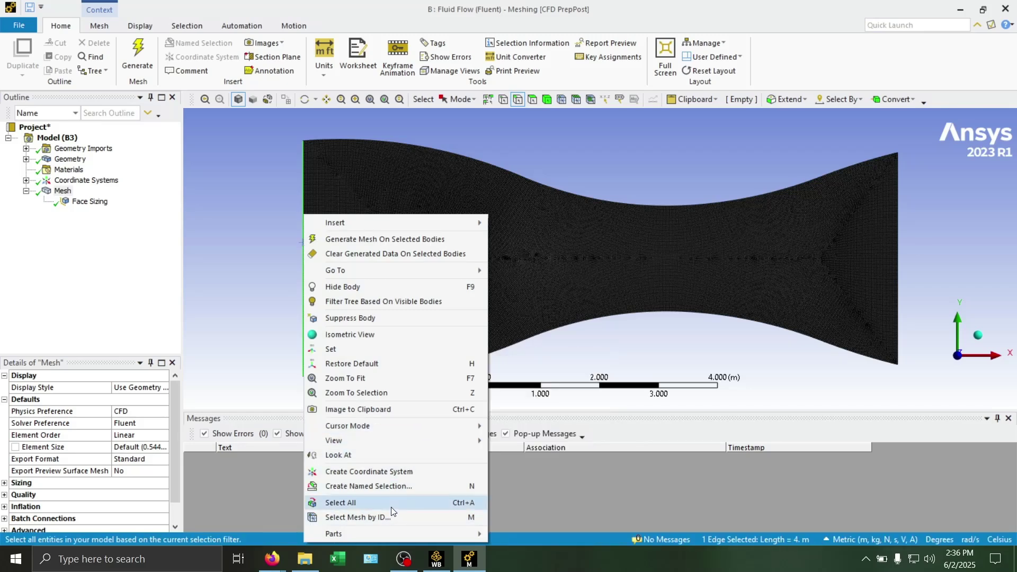
mouse_move(473, 440)
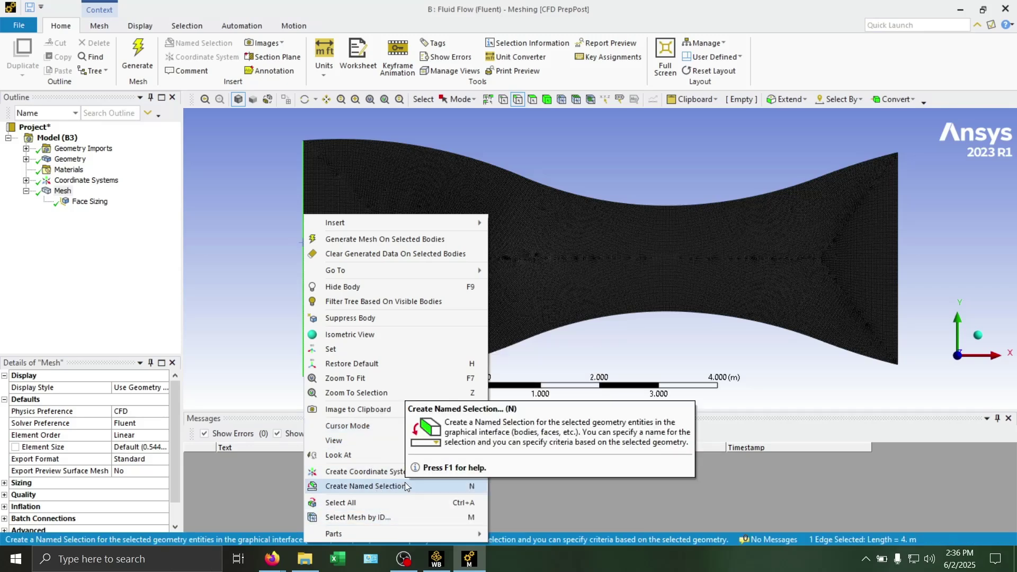
click(406, 484)
text(inlet)
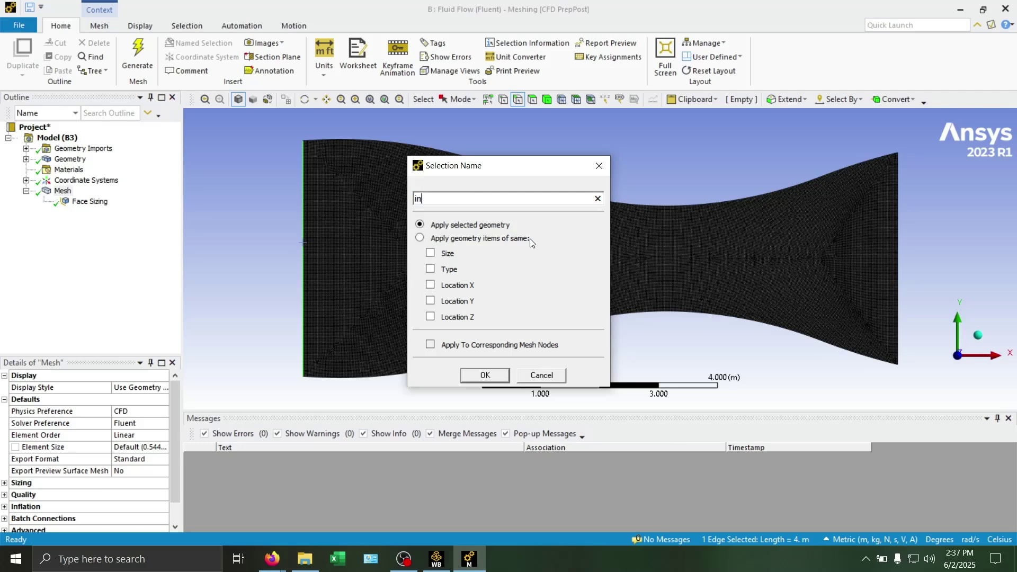
key(Return)
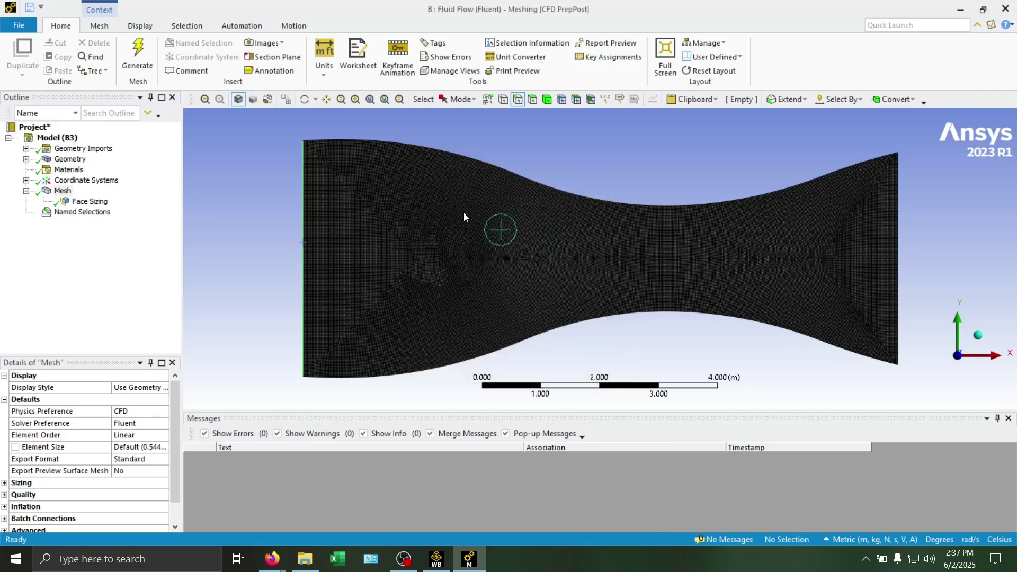
Create a named selection called walls from all the upper and lower contour edges of the nozzle
click(424, 150)
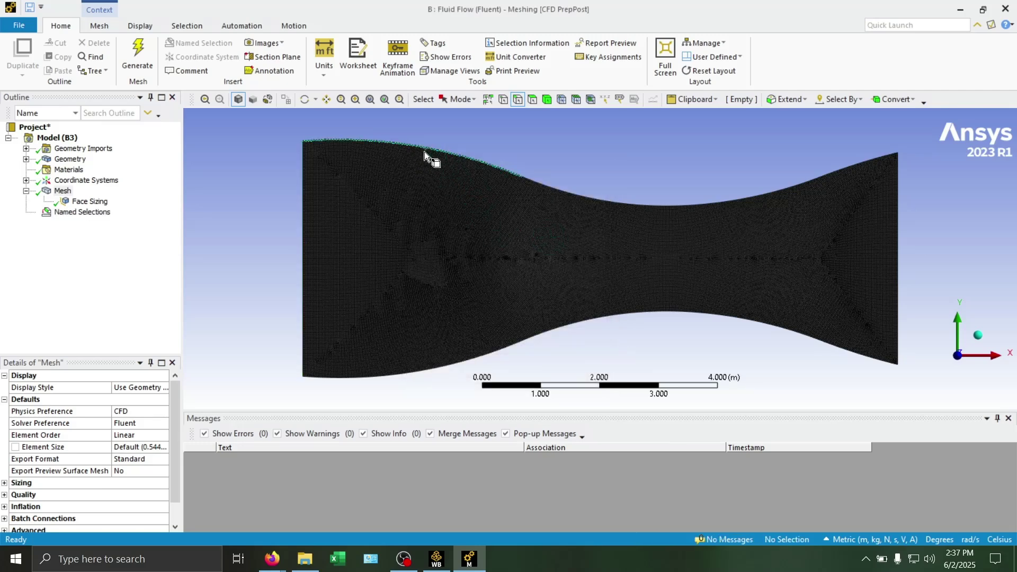
ctrl+click(768, 195)
ctrl+click(851, 164)
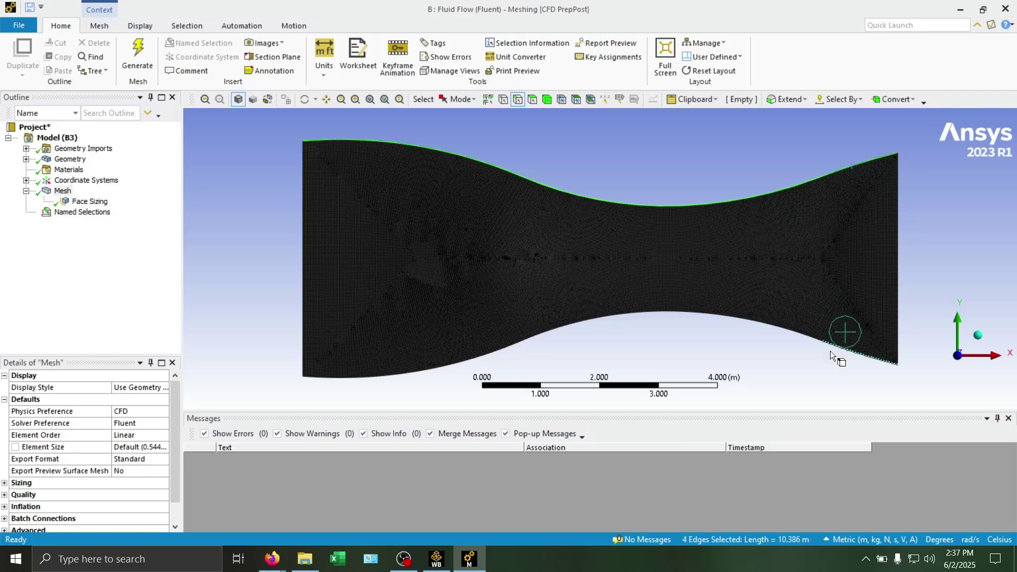
ctrl+click(838, 343)
ctrl+click(791, 329)
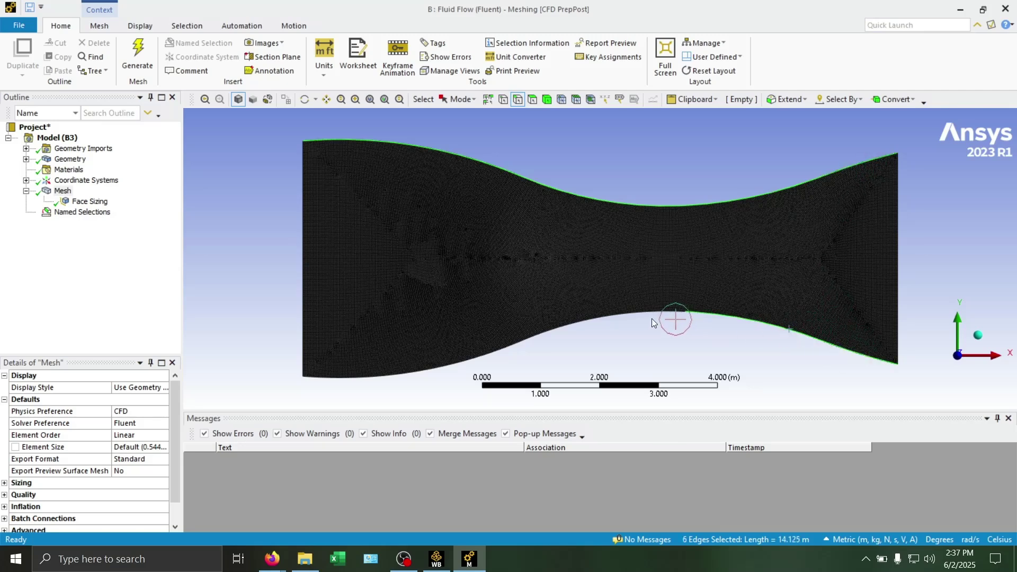
ctrl+click(582, 325)
ctrl+click(509, 348)
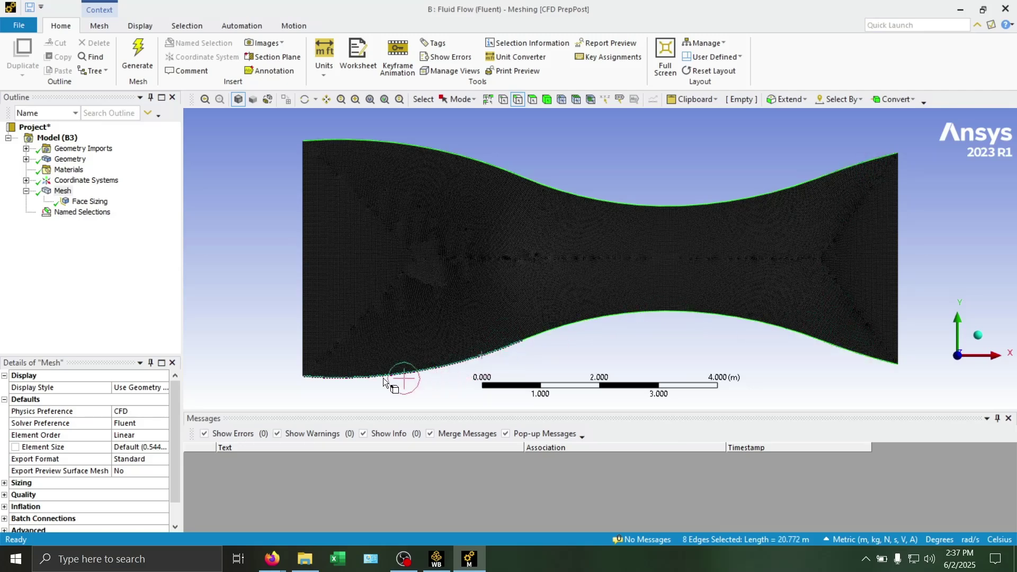
text(nwall)
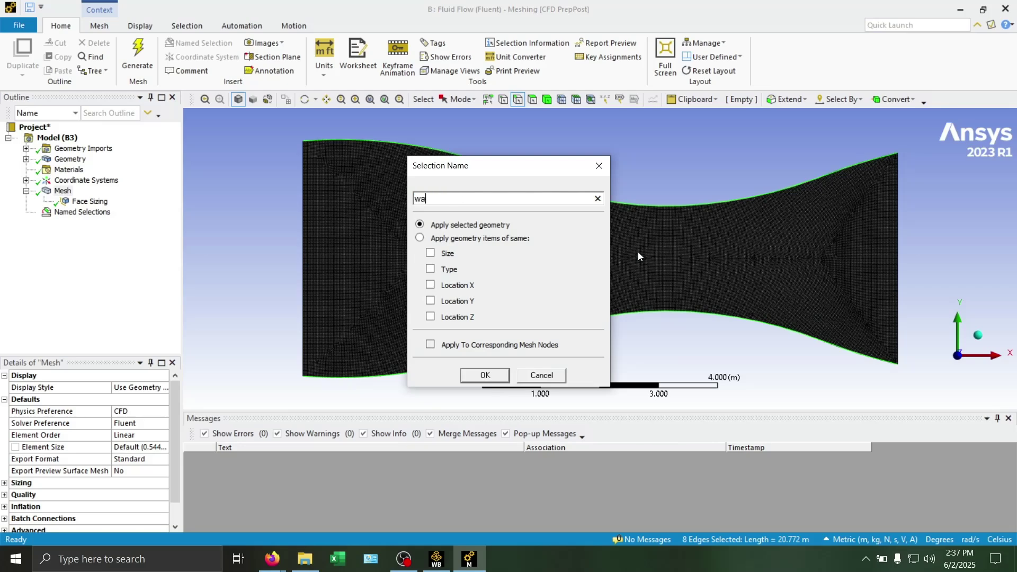
key(Return)
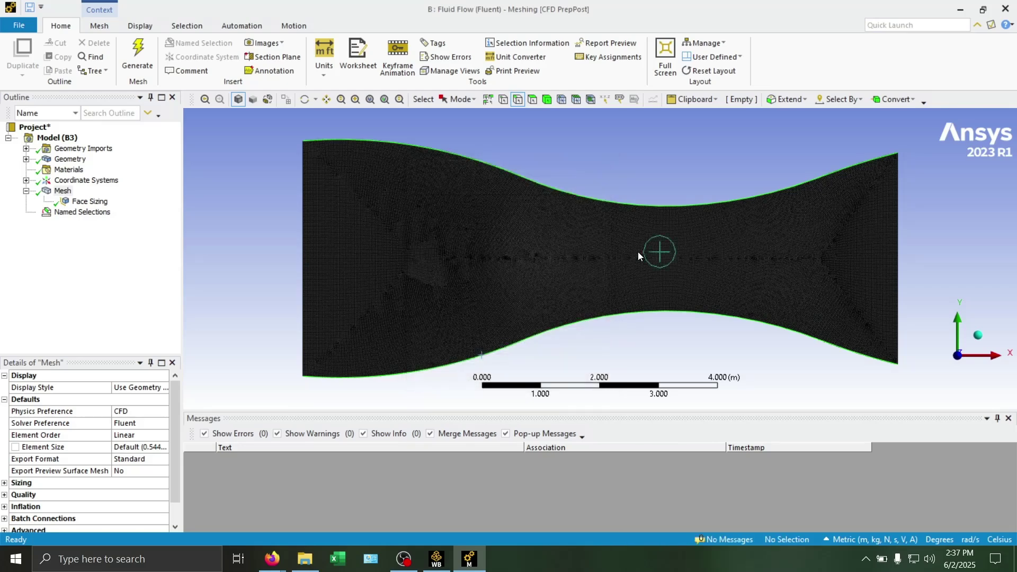
Create a named selection called outlet from the vertical edge at the nozzle's exit, and check the inlet, walls and outlet selections
click(897, 250)
text(nout)
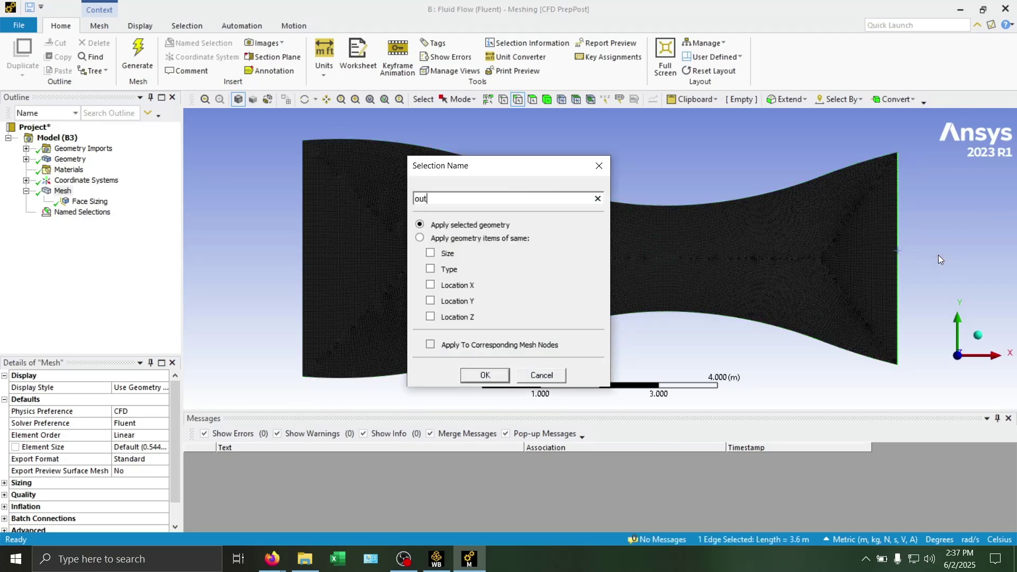
text(let)
key(Return)
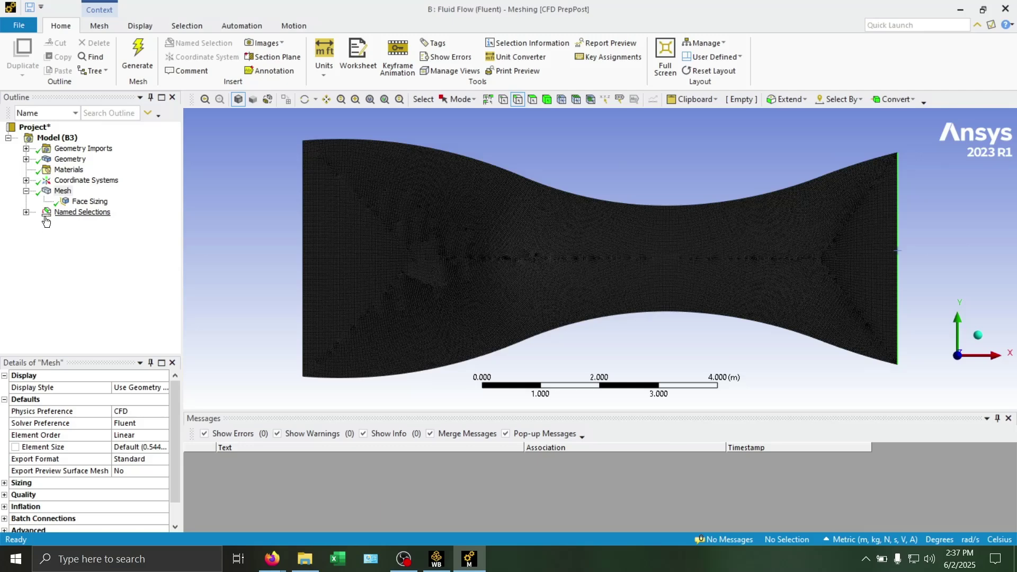
click(26, 212)
click(79, 223)
click(80, 234)
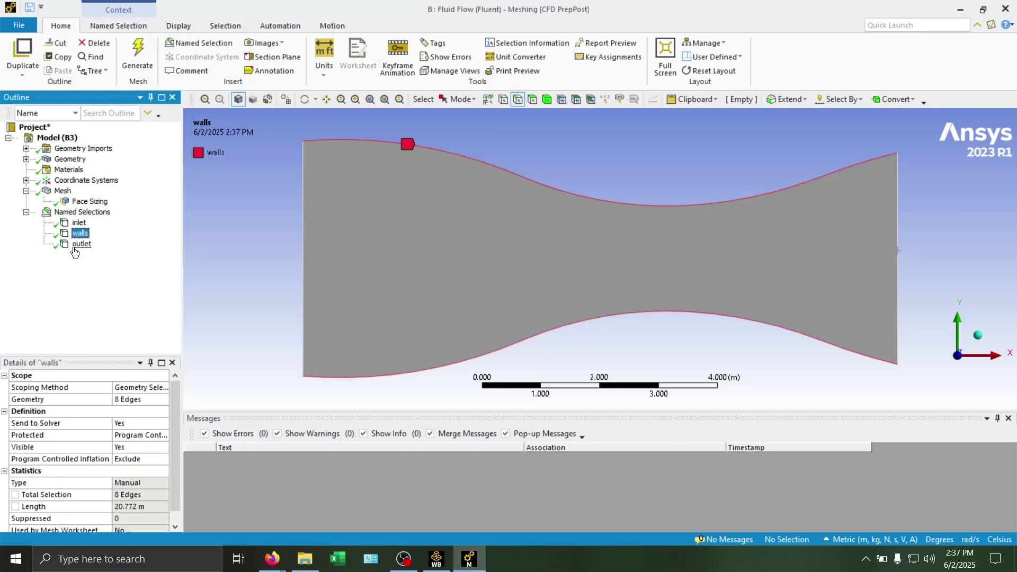
click(81, 244)
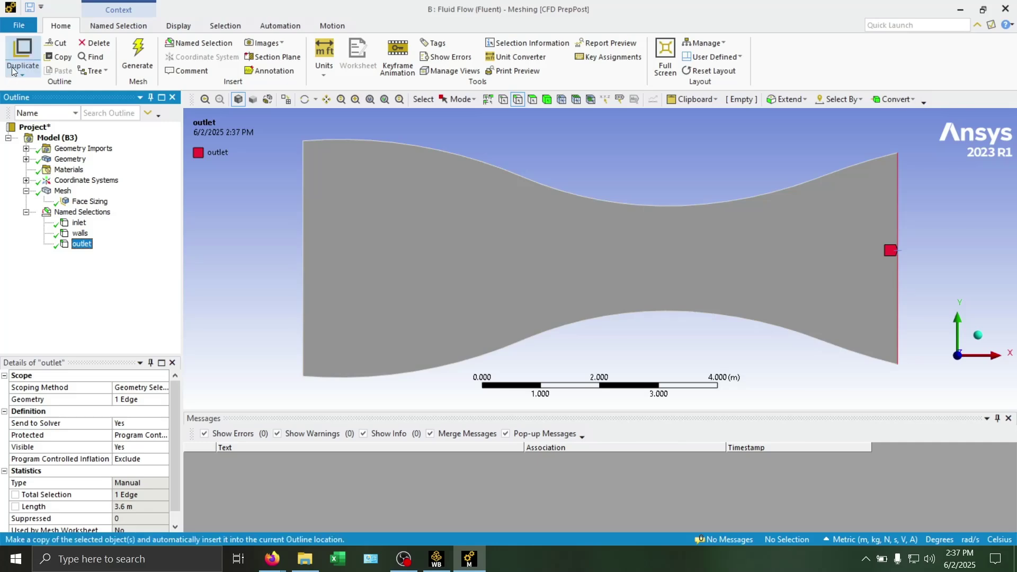
Close the meshing session and update the Mesh component of the second Fluid Flow (Fluent) system
click(27, 24)
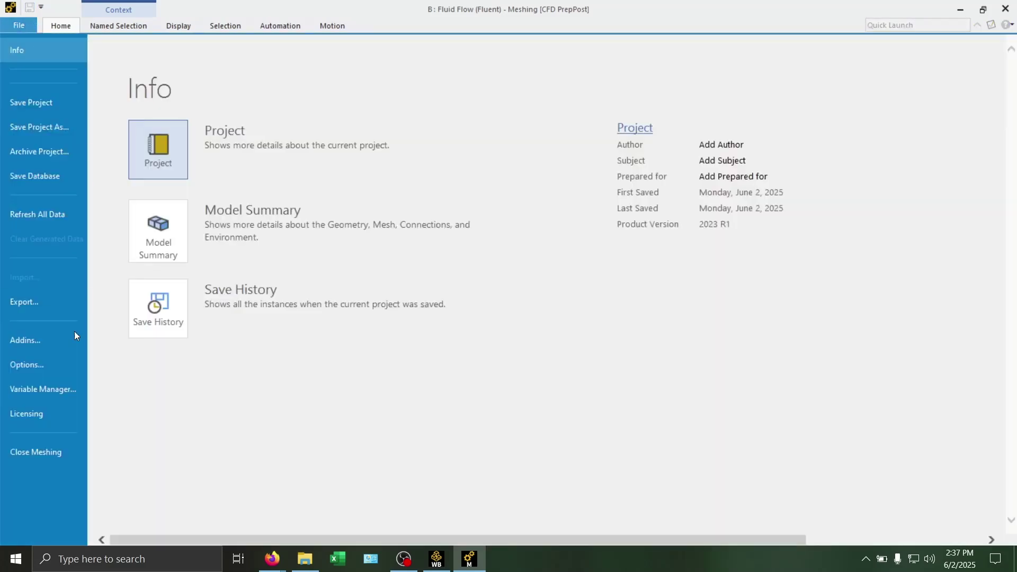
click(45, 449)
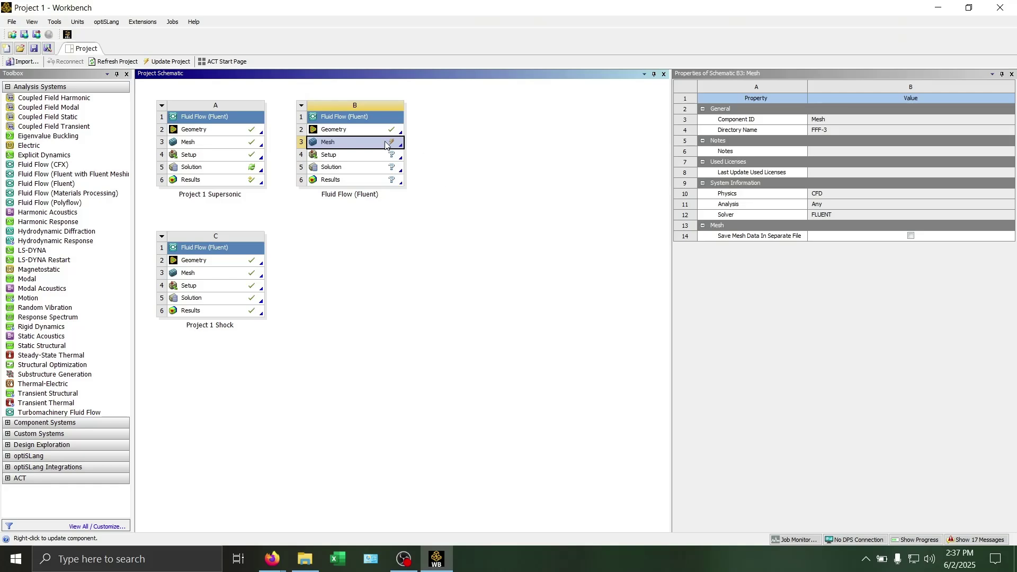
right_click(355, 146)
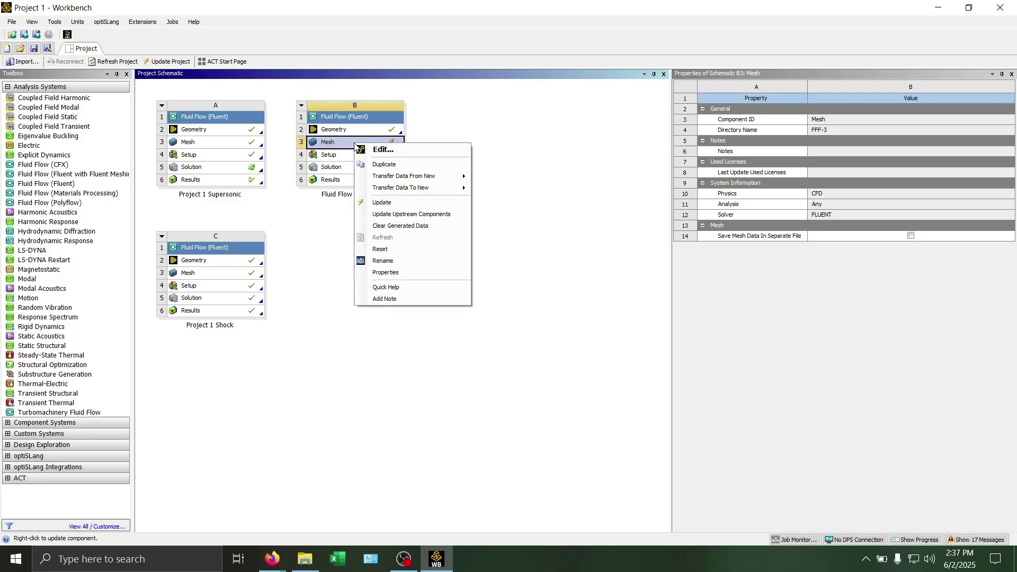
click(398, 202)
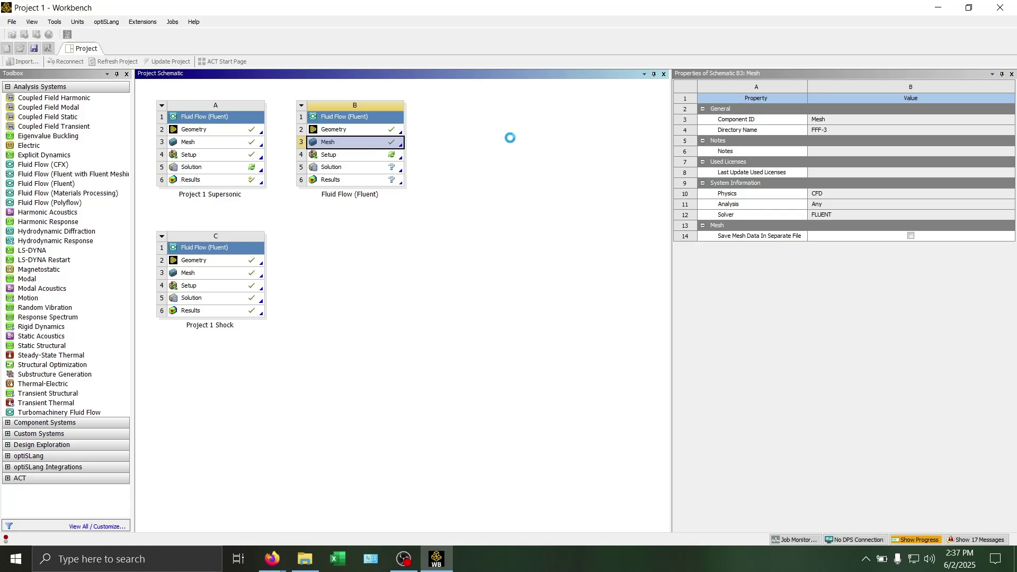
Open the Setup of the second Fluid Flow (Fluent) system and start Fluent with 4 solver processes
click(351, 130)
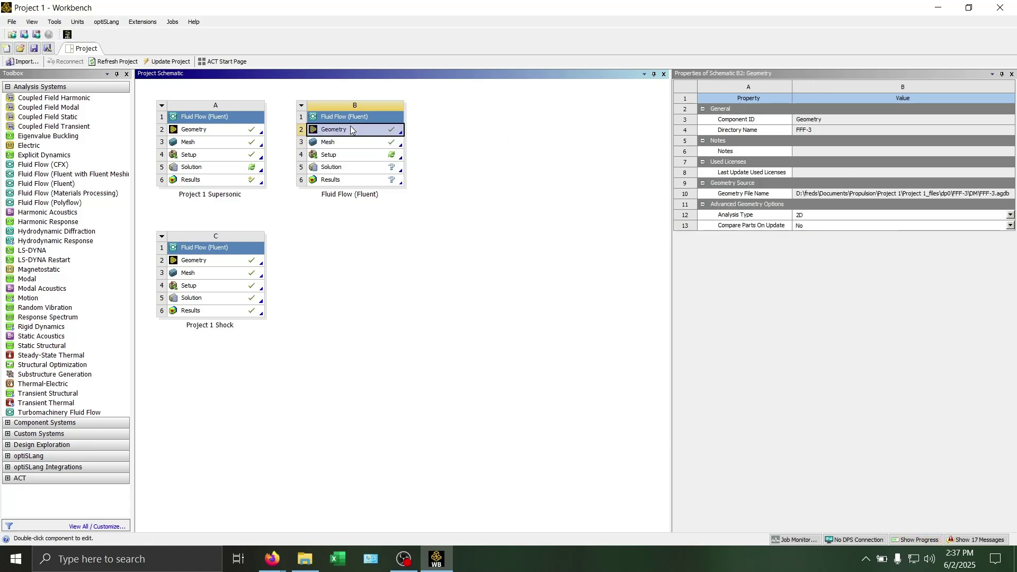
double_click(369, 156)
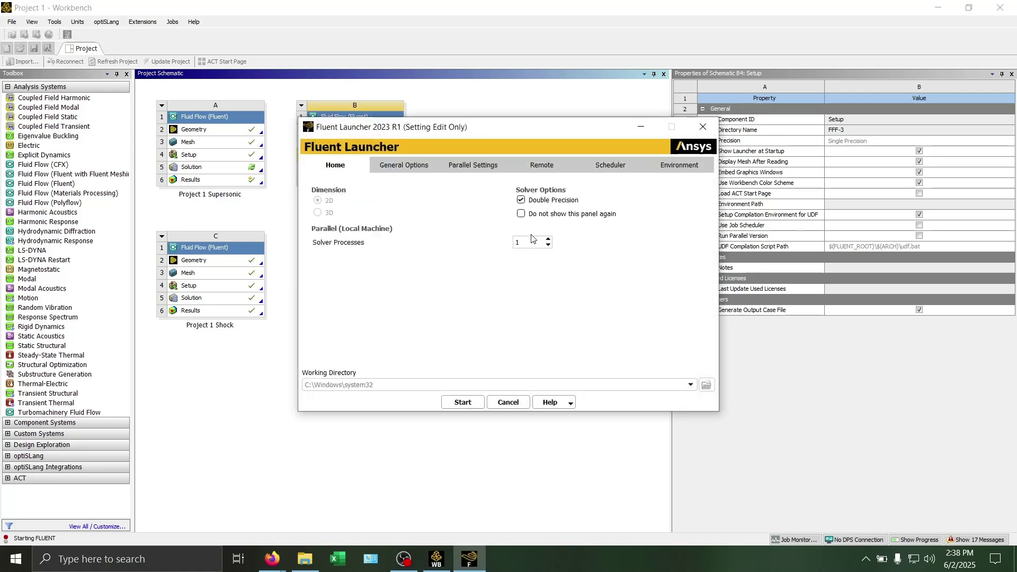
double_click(521, 243)
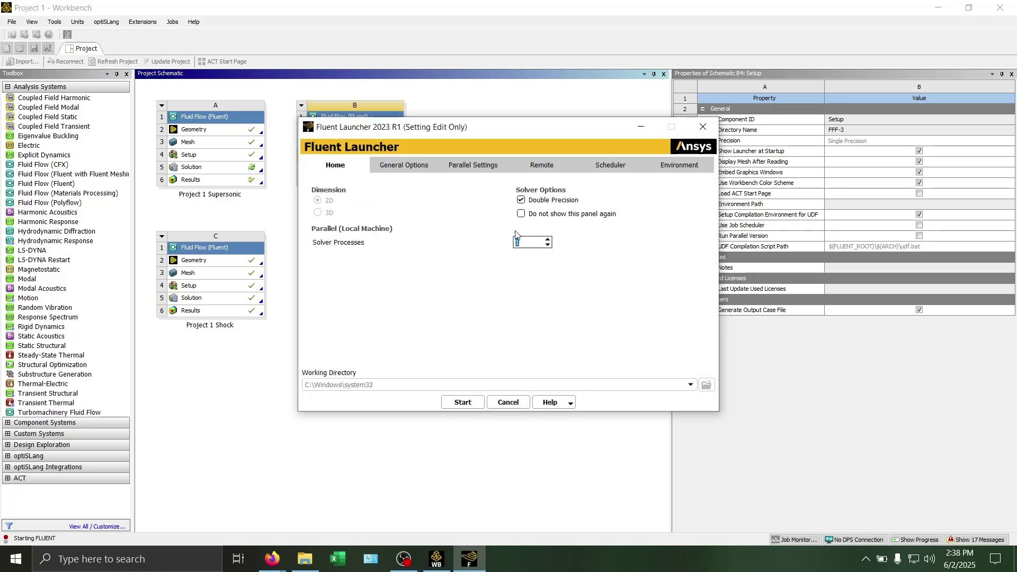
click(467, 404)
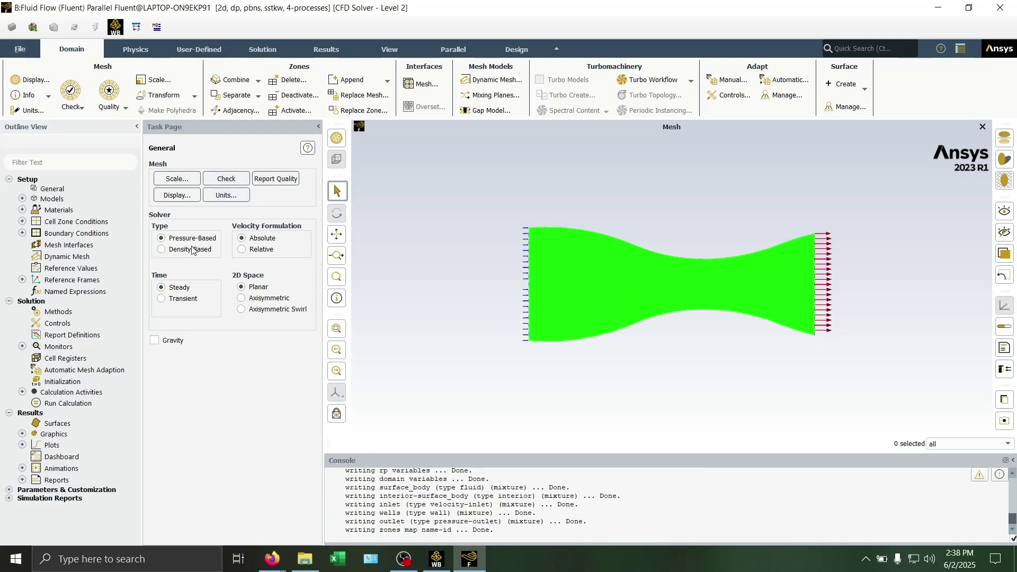
Run a mesh check, review the reported mesh statistics and set the solver type to Density-Based
click(226, 179)
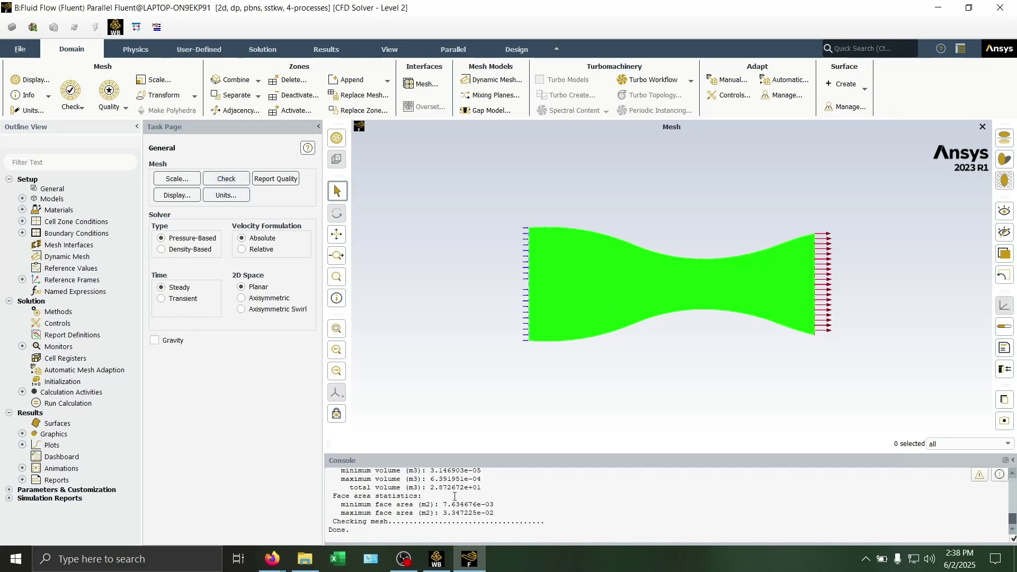
scroll(496, 492, up, 1)
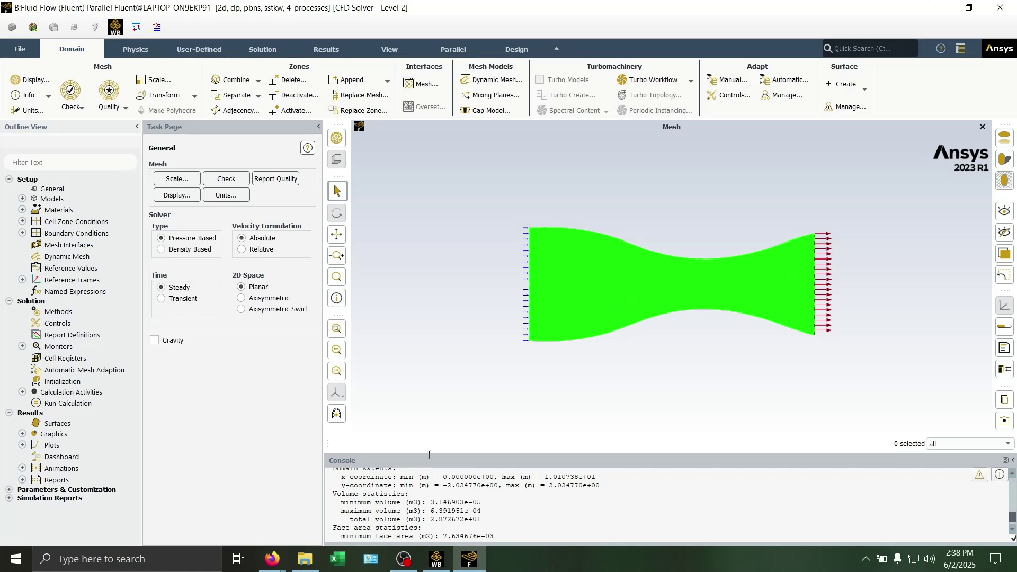
click(170, 252)
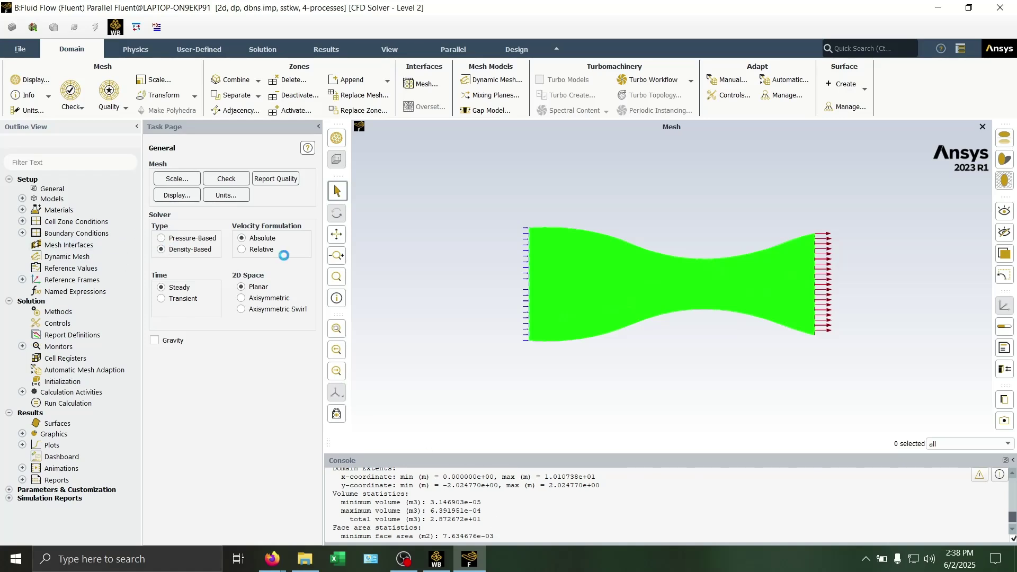
Enable the Energy Equation in the Energy model
double_click(51, 200)
double_click(170, 186)
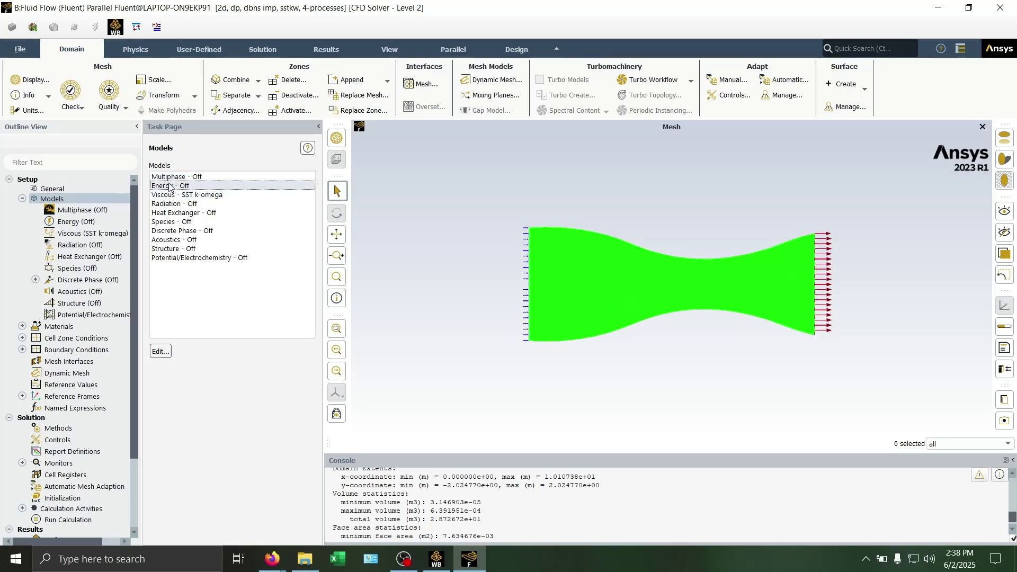
click(169, 312)
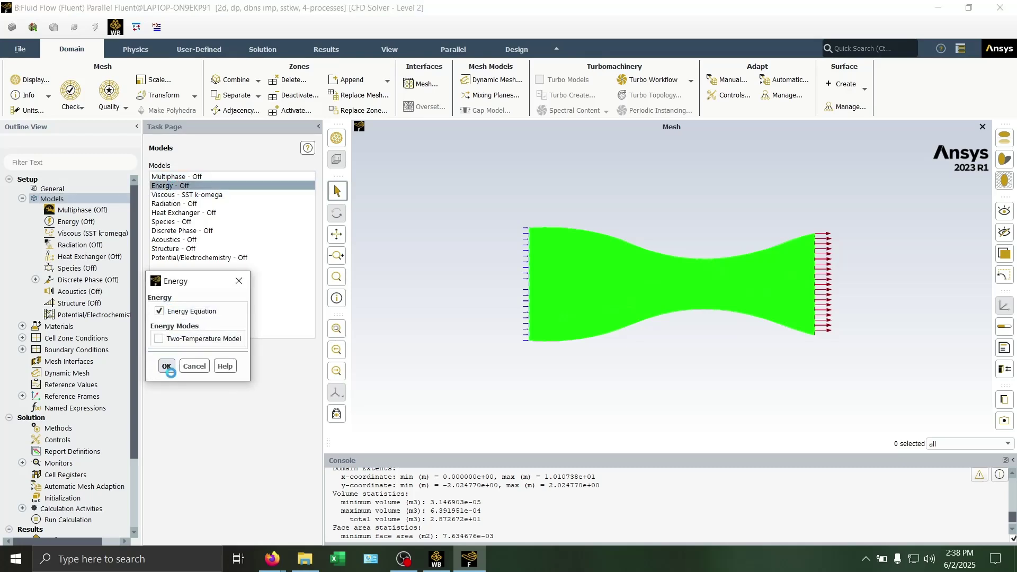
click(167, 366)
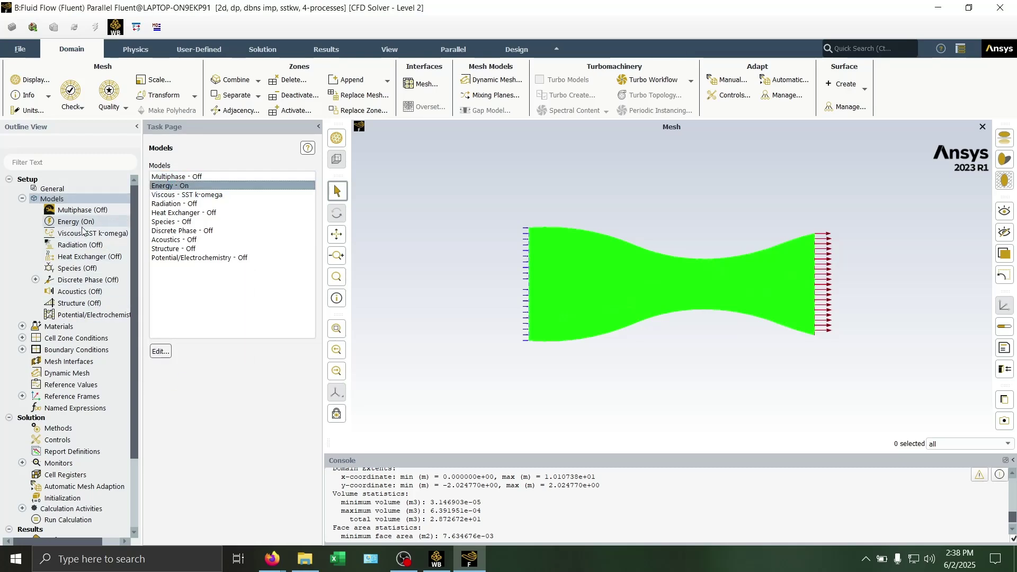
Set the density of the fluid material air to ideal-gas and save the material change
click(22, 198)
click(22, 210)
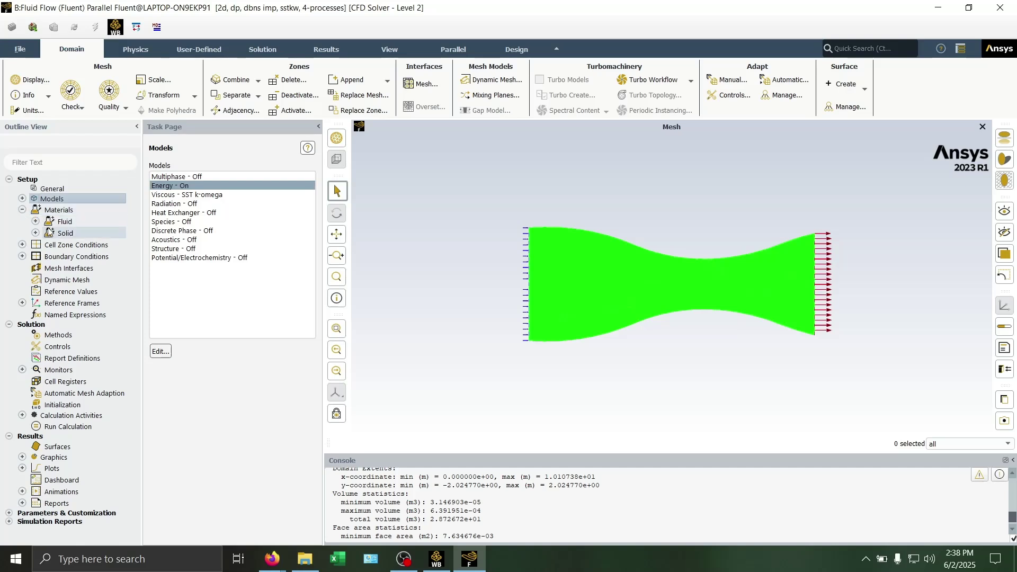
click(35, 222)
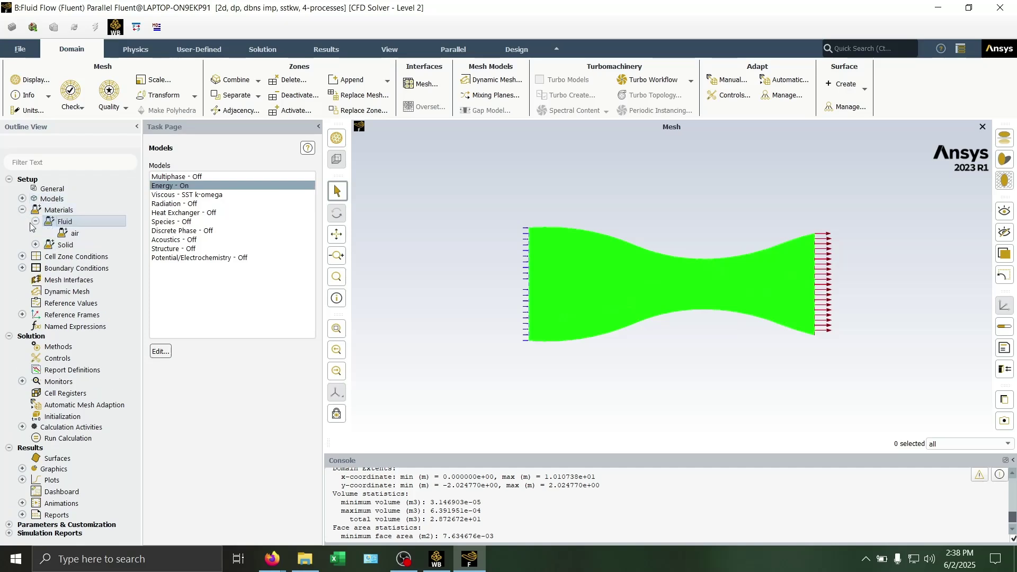
double_click(75, 233)
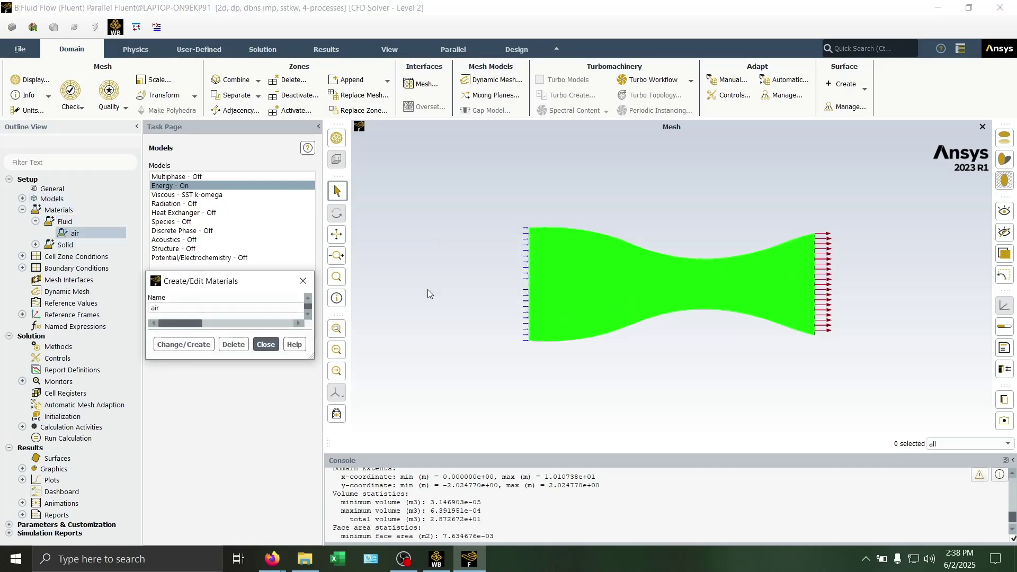
click(567, 254)
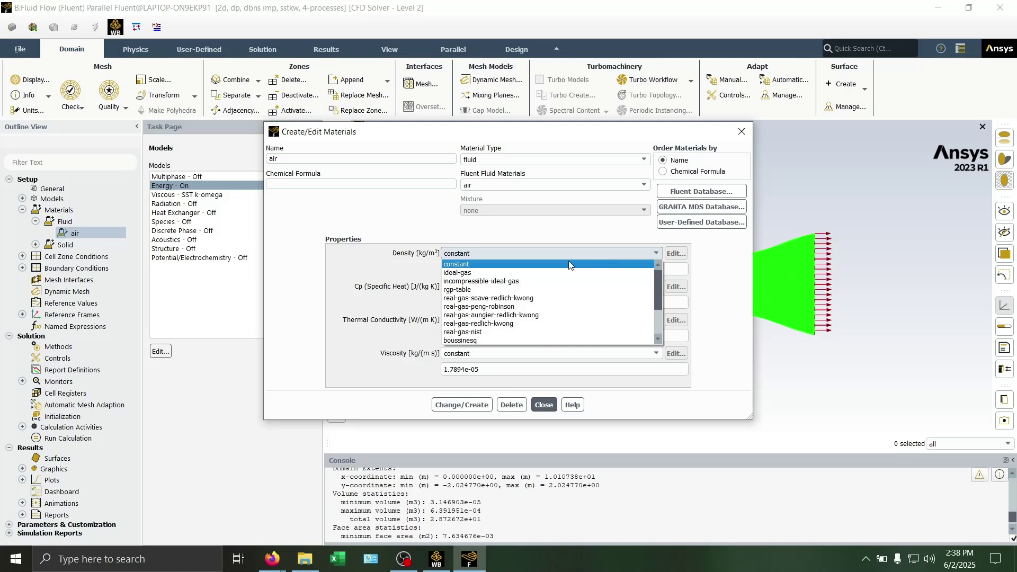
click(497, 272)
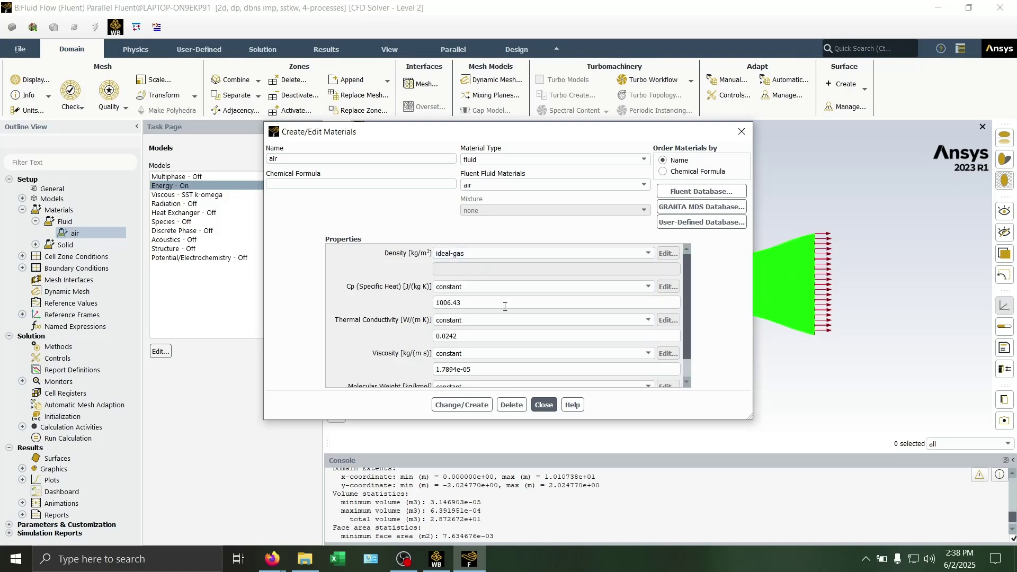
click(451, 406)
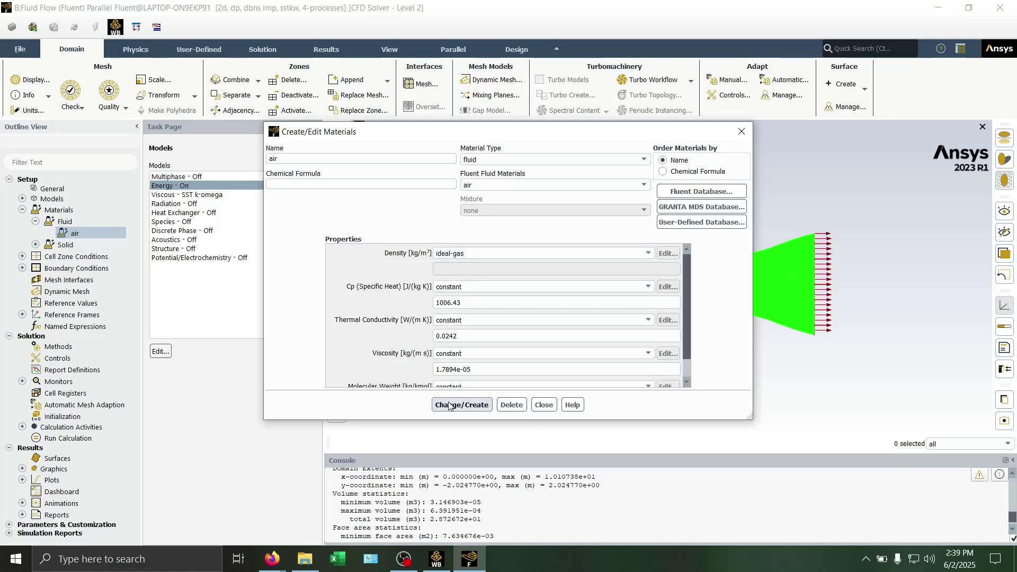
click(544, 405)
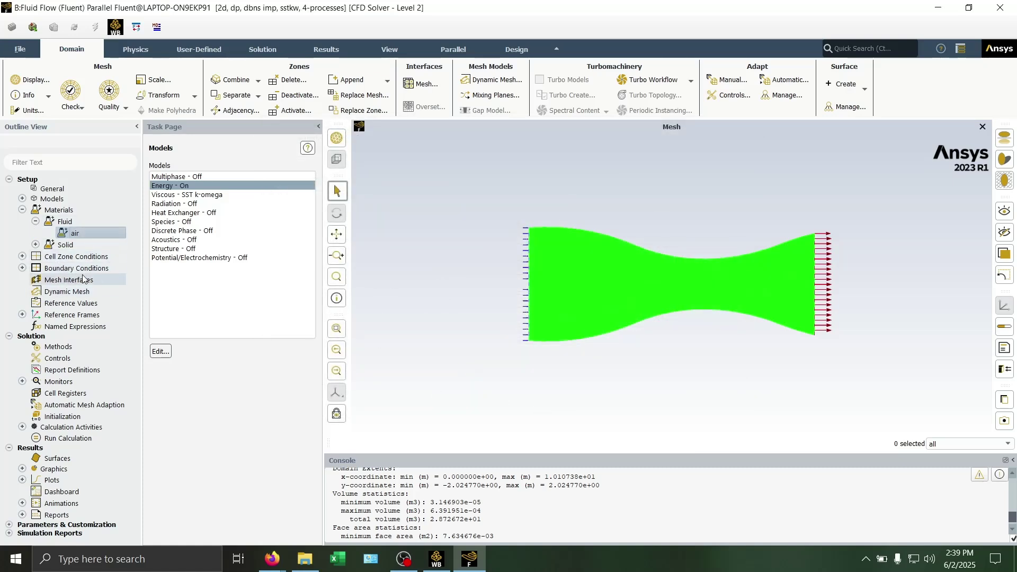
Change the boundary type of the inlet zone to pressure-inlet
click(21, 268)
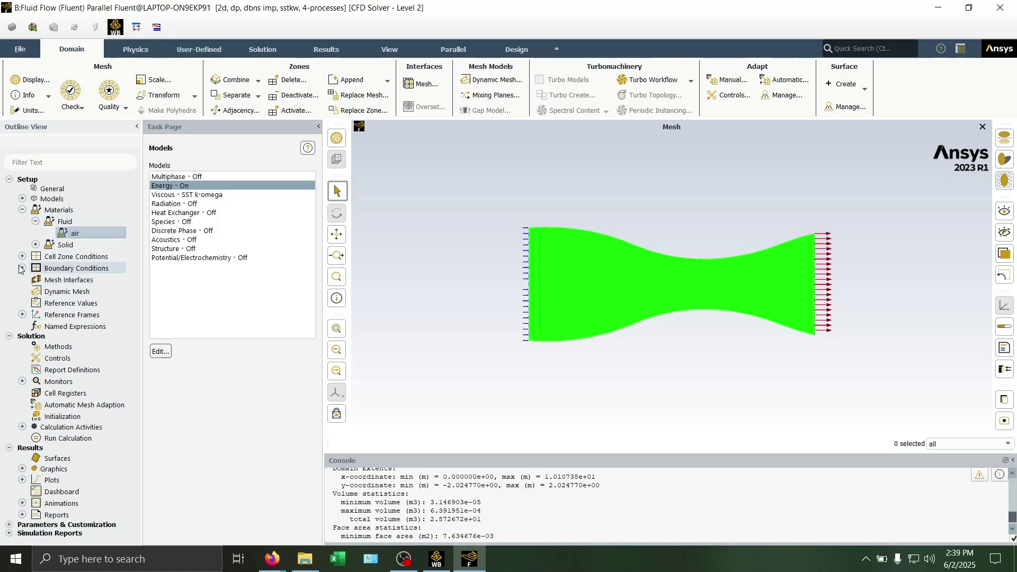
double_click(69, 268)
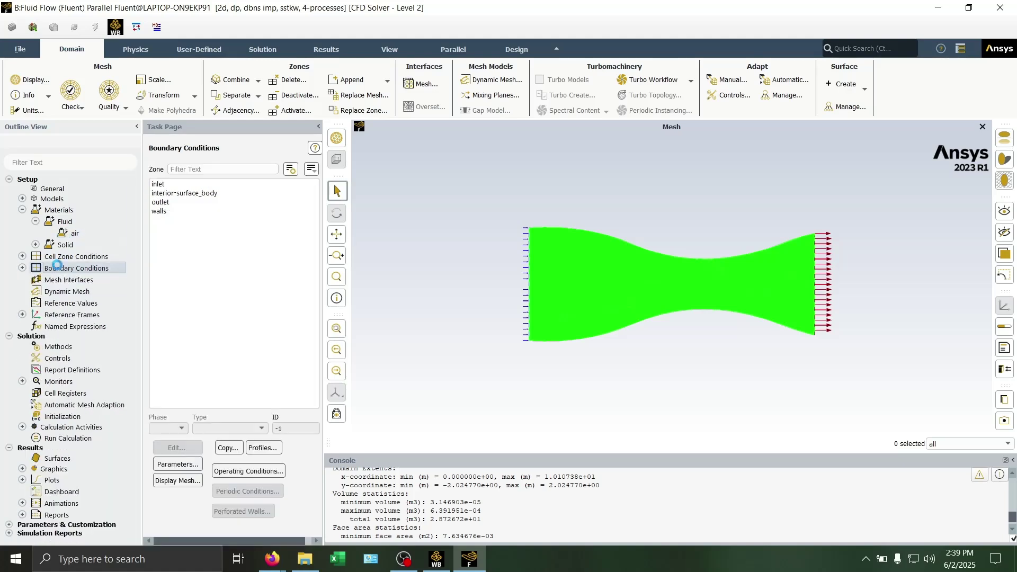
click(159, 183)
click(222, 429)
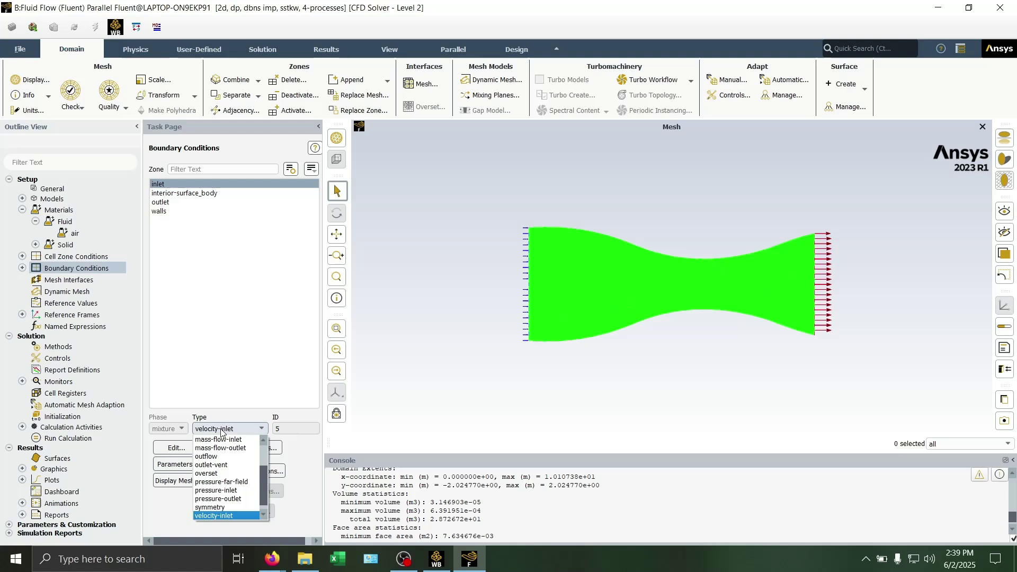
click(229, 490)
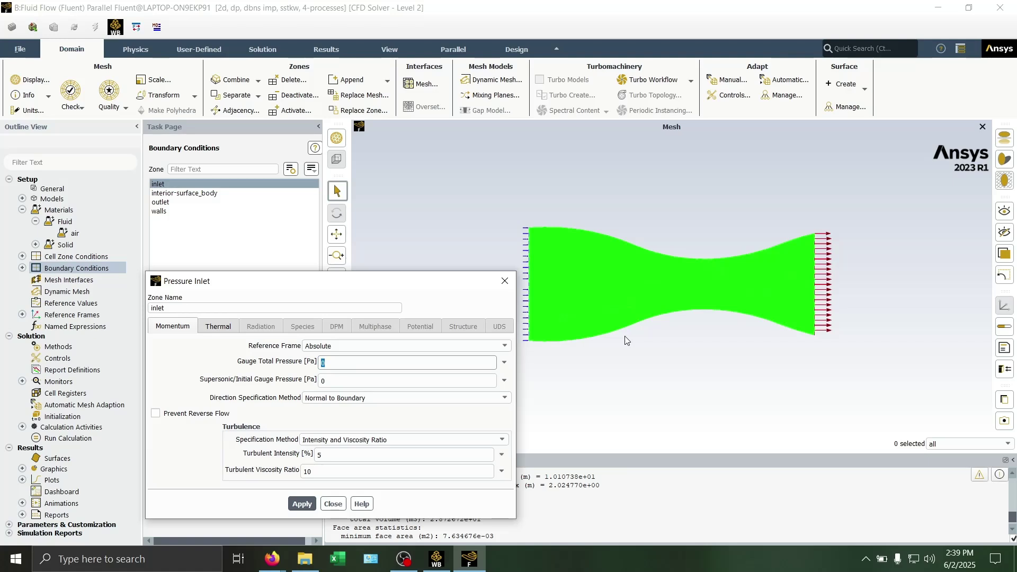
Set the inlet's gauge total pressure to 212886 Pa and supersonic/initial gauge pressure to 200000 Pa, check its thermal setting and apply
text(212886)
click(326, 375)
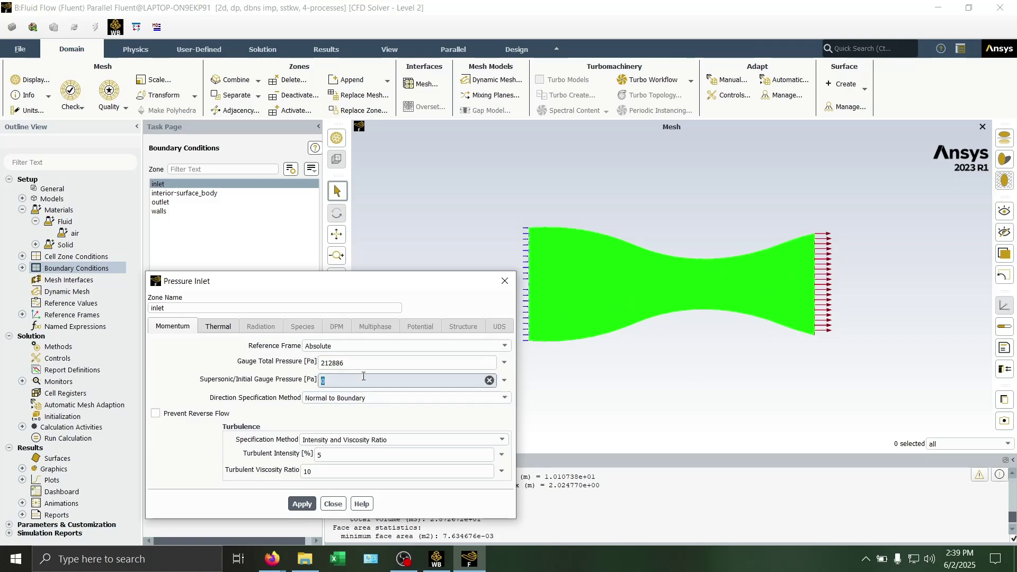
text(200000)
click(214, 327)
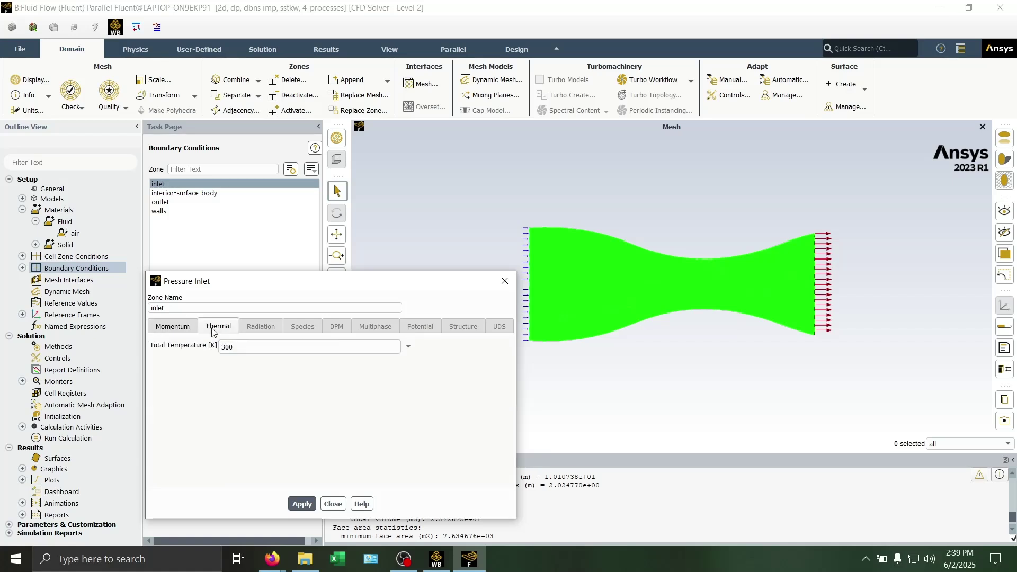
click(174, 328)
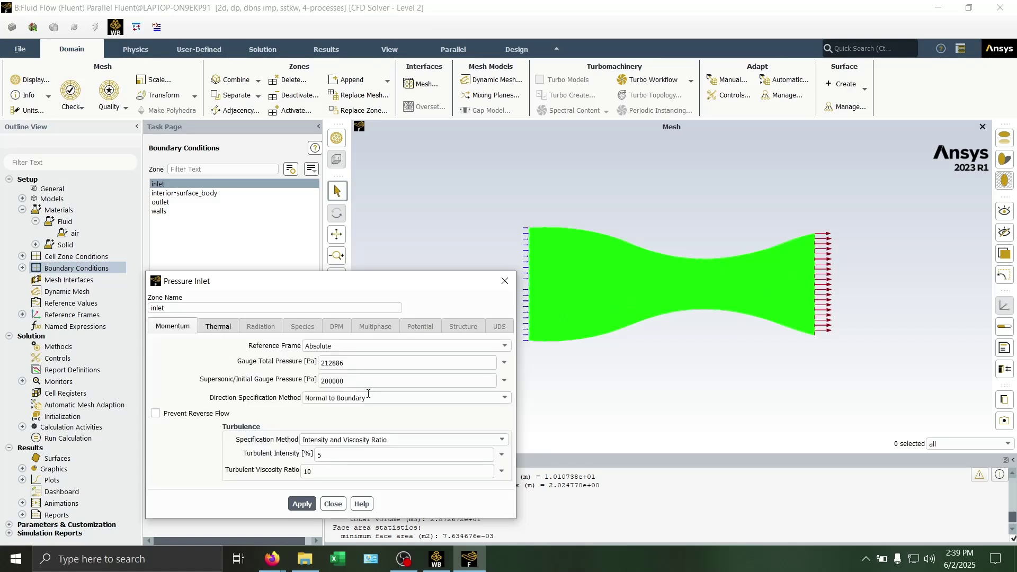
click(302, 504)
click(333, 504)
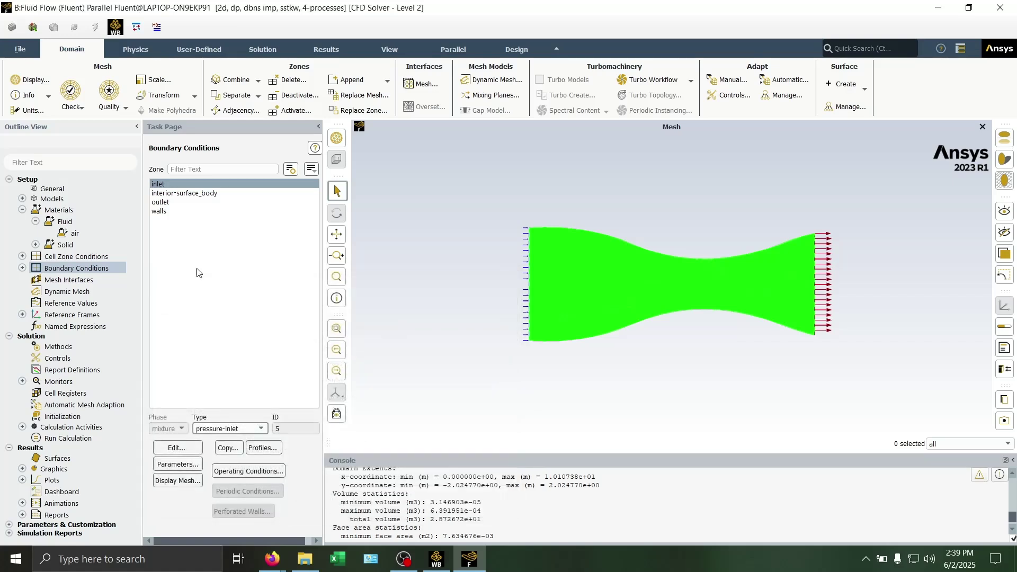
Set the pressure outlet's gauge pressure to 10000 Pa and backflow total temperature to 120 K, and apply
click(161, 203)
click(171, 446)
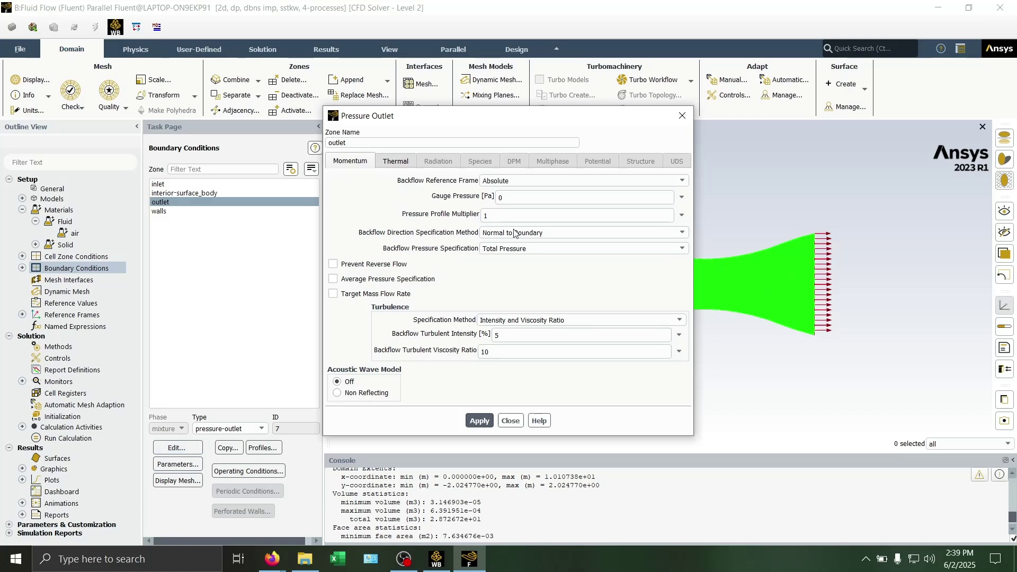
double_click(502, 197)
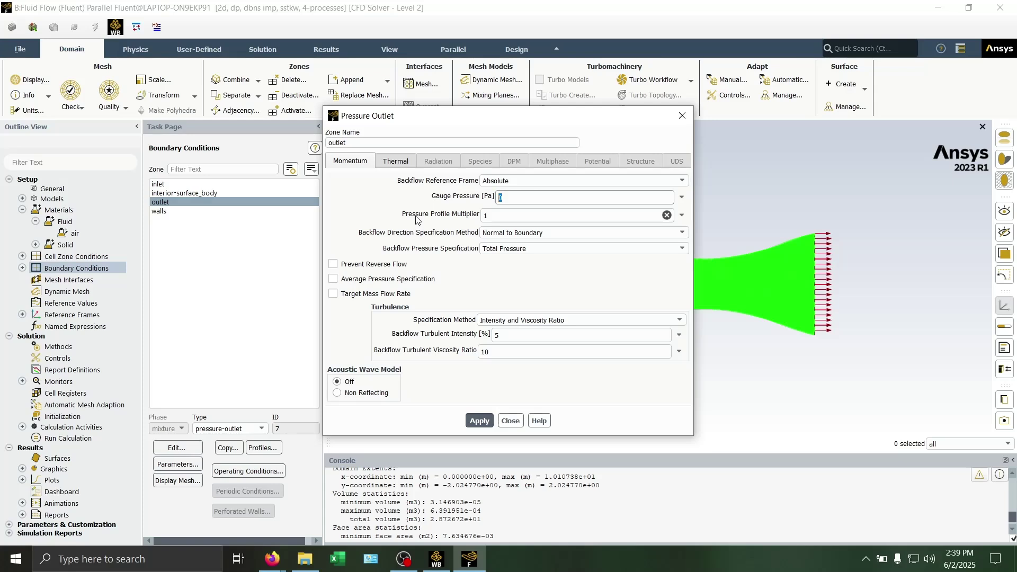
text(10000)
click(395, 161)
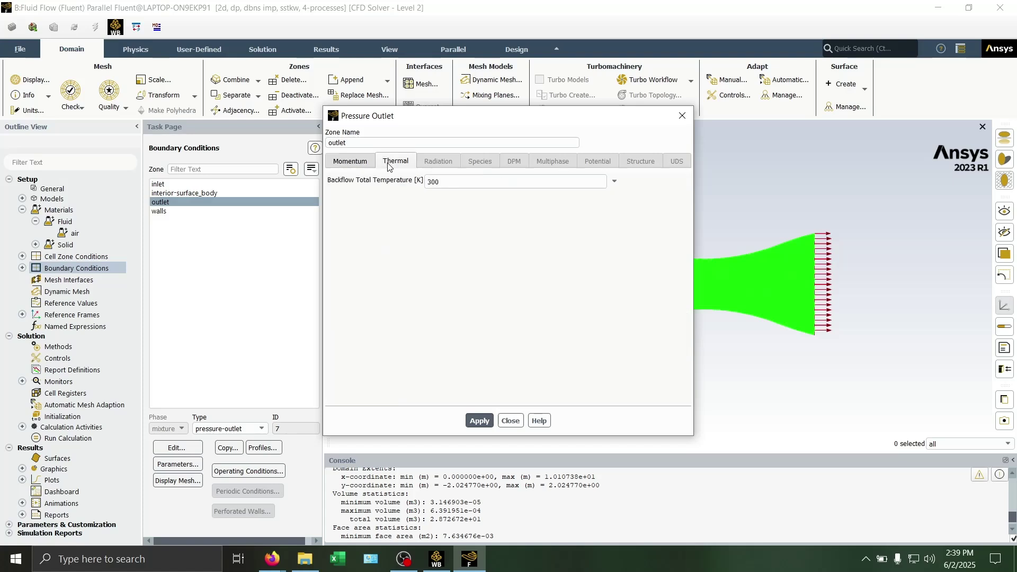
double_click(445, 182)
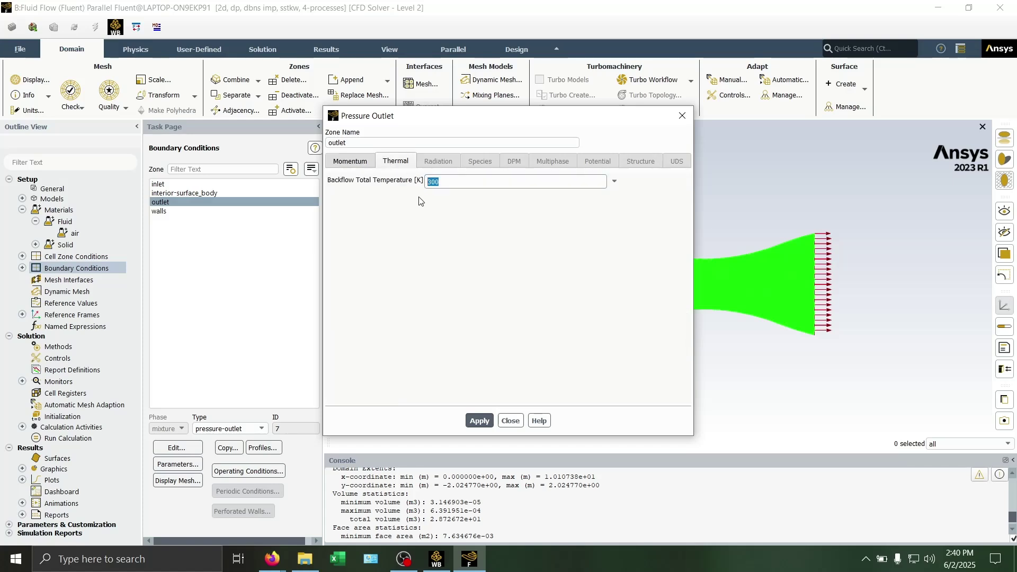
text(120)
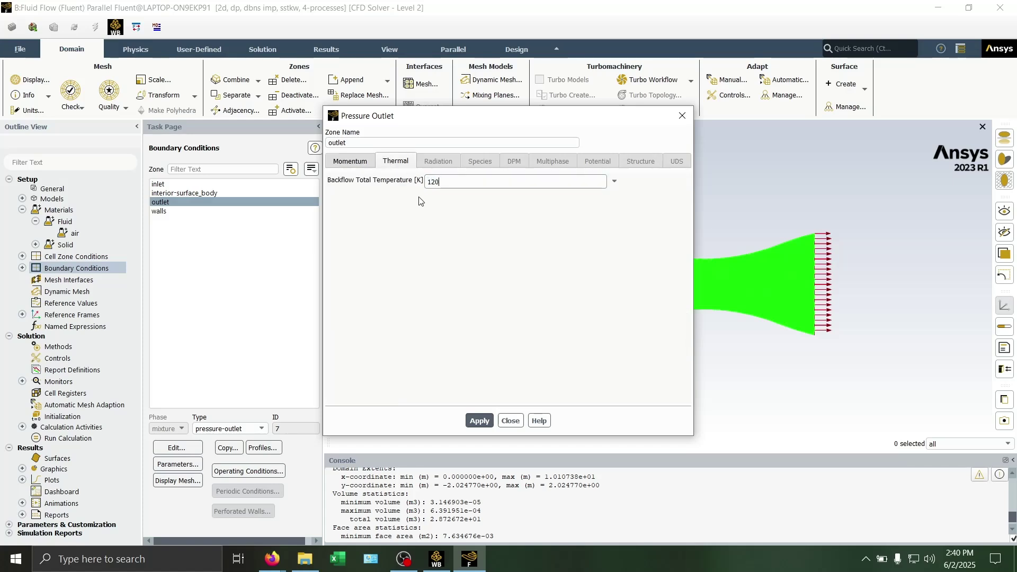
click(483, 424)
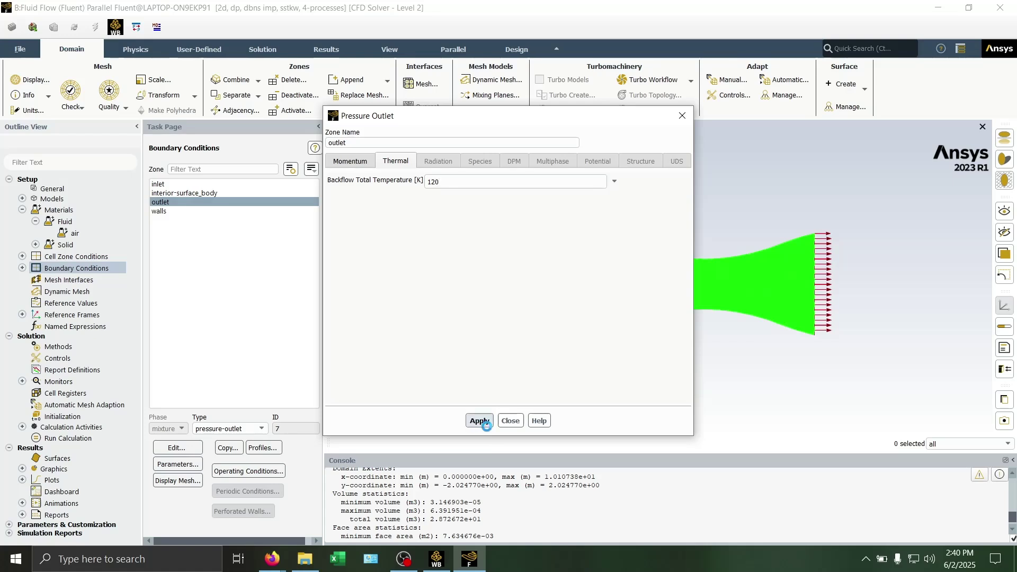
Close the outlet boundary settings and initialize the solution with Hybrid Initialization
click(511, 421)
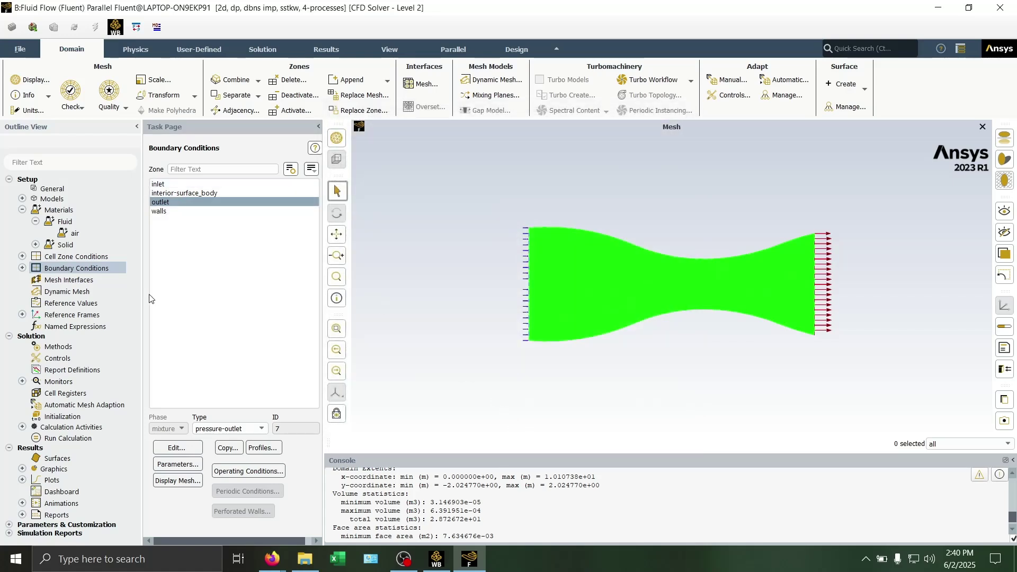
click(75, 416)
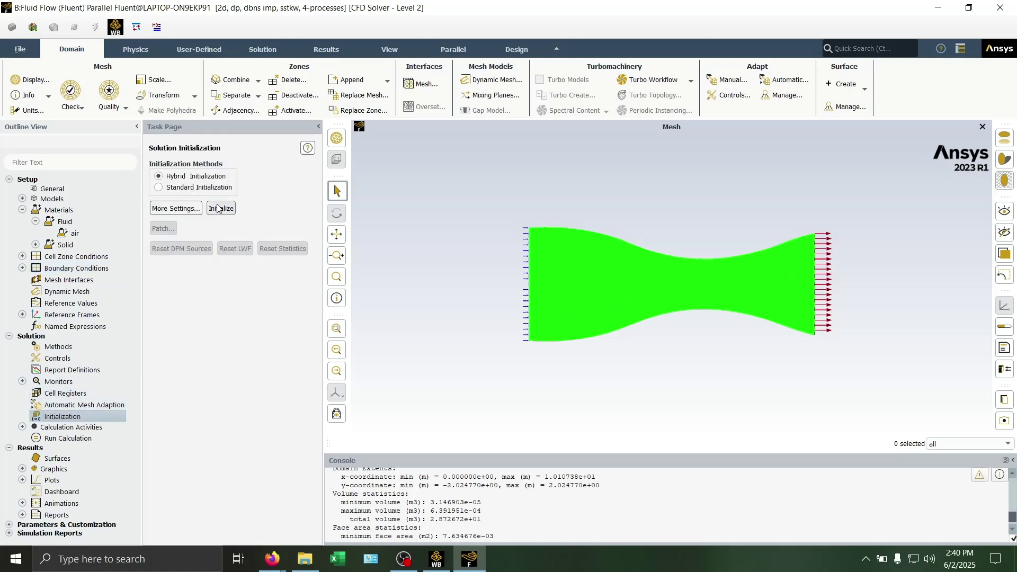
click(218, 207)
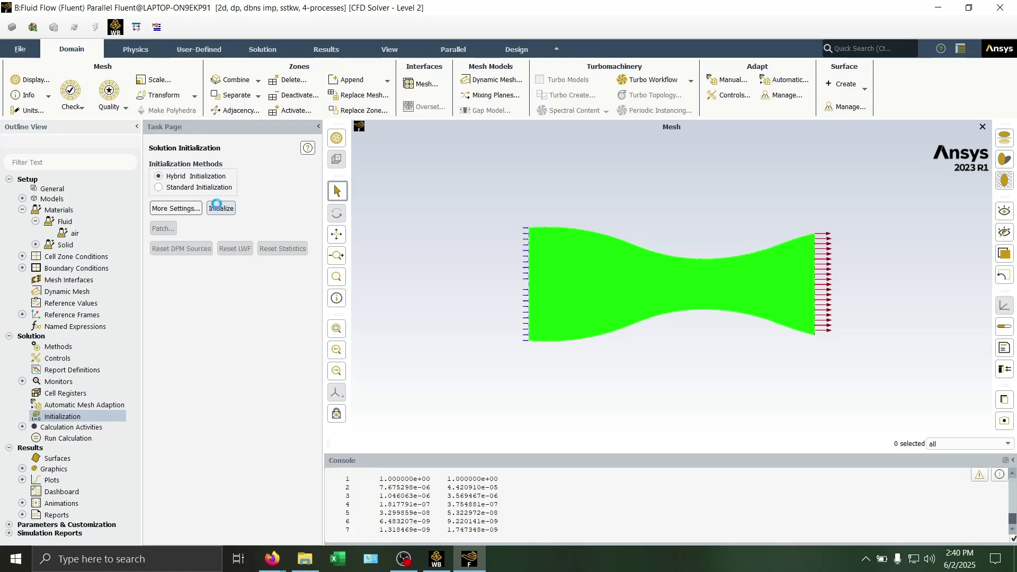
Run the calculation for 2000 iterations and dismiss the completion notice
click(68, 438)
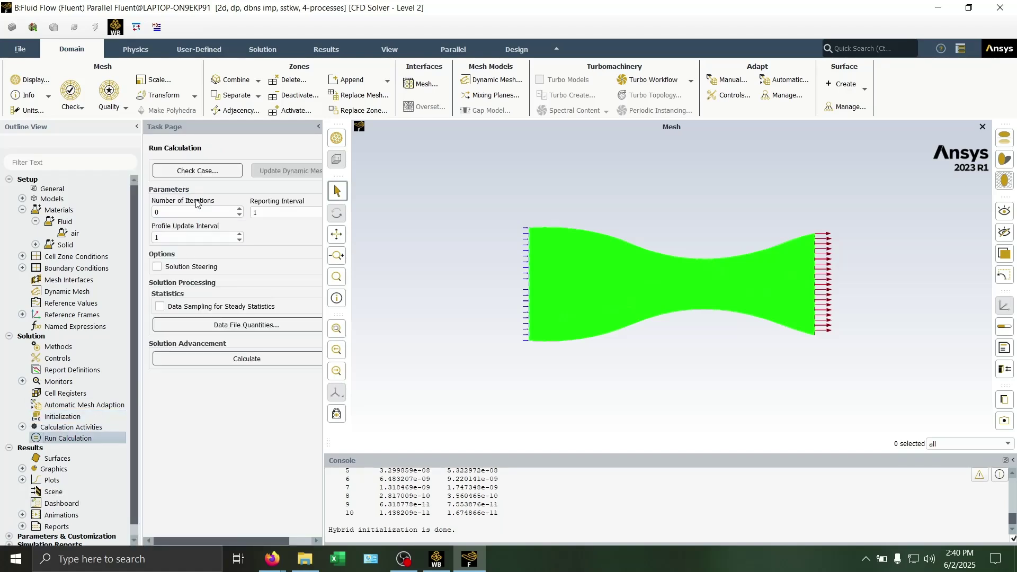
double_click(199, 211)
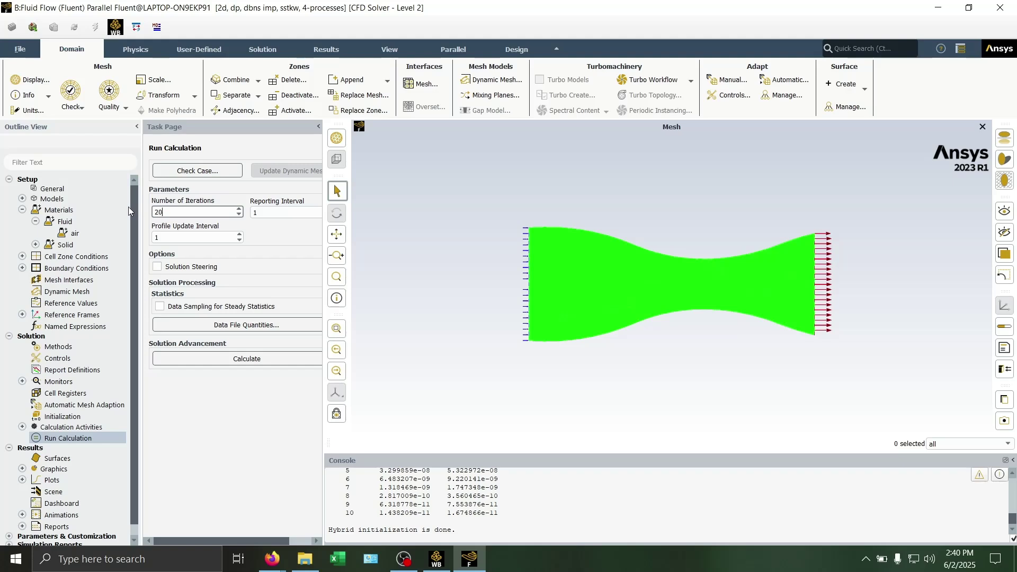
click(244, 360)
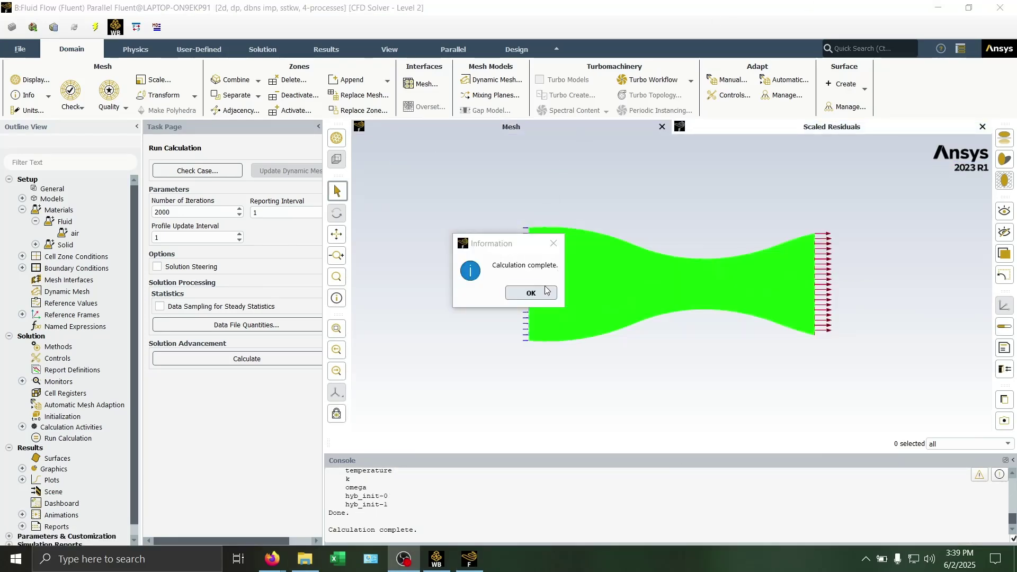
click(537, 291)
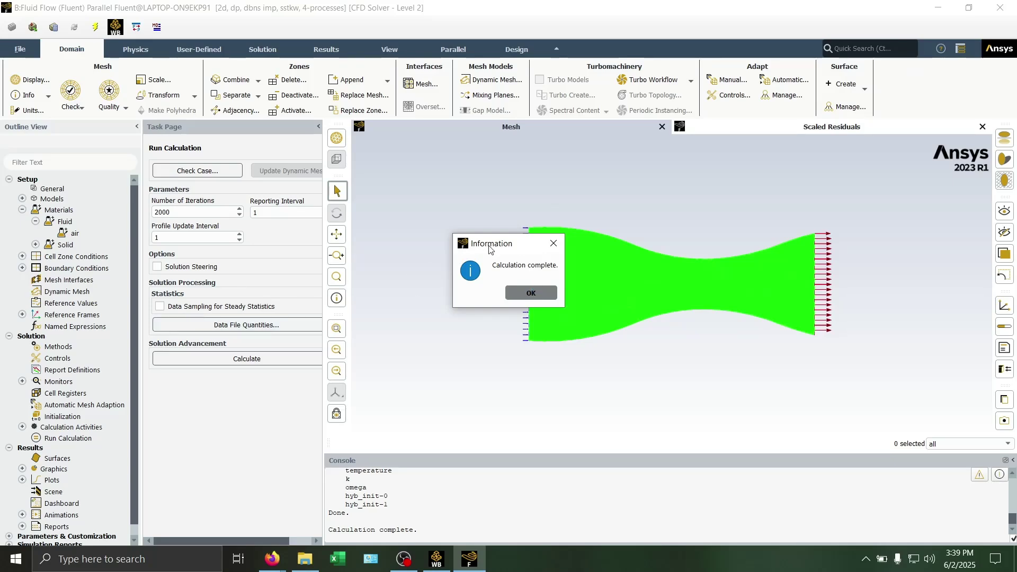
click(530, 294)
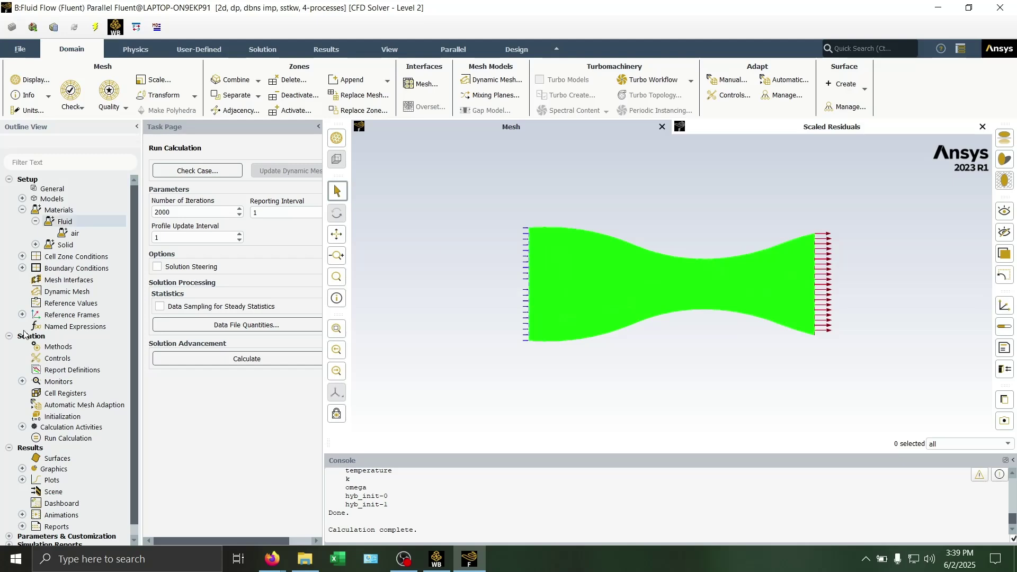
Create a new contour plot in the results graphics and name it mach-number-contour
scroll(30, 471, down, 1)
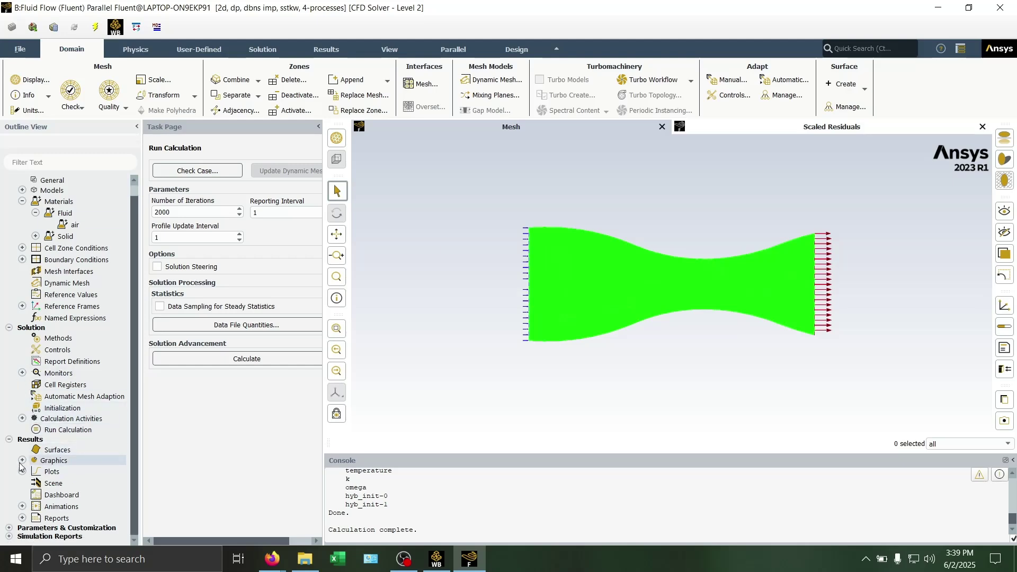
click(22, 460)
right_click(41, 485)
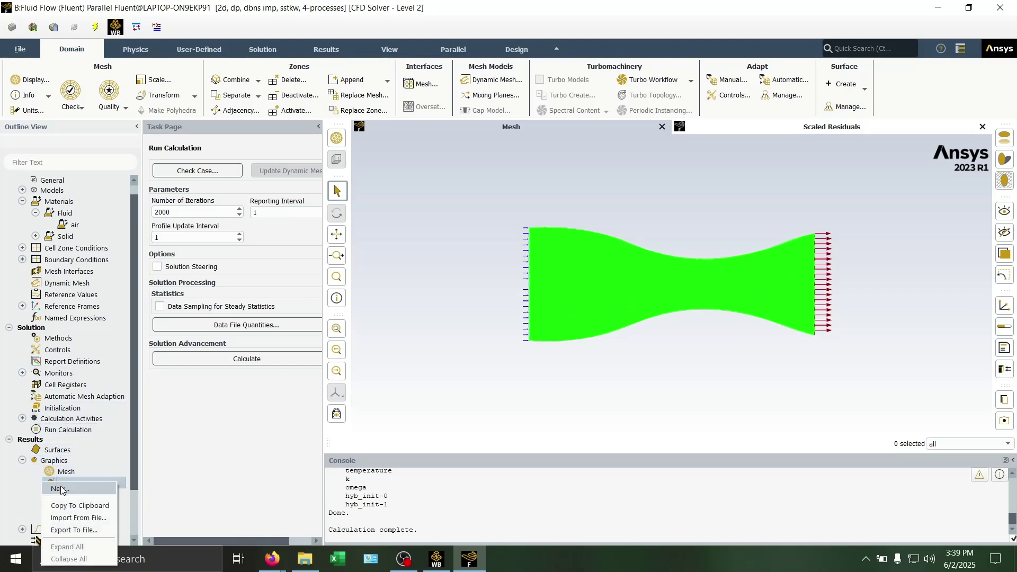
click(53, 492)
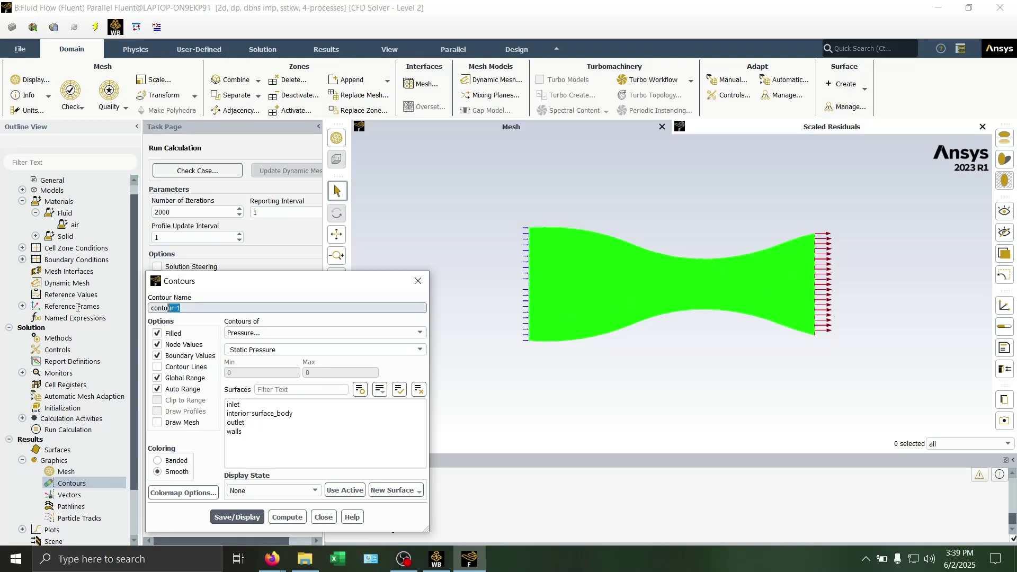
text(mach)
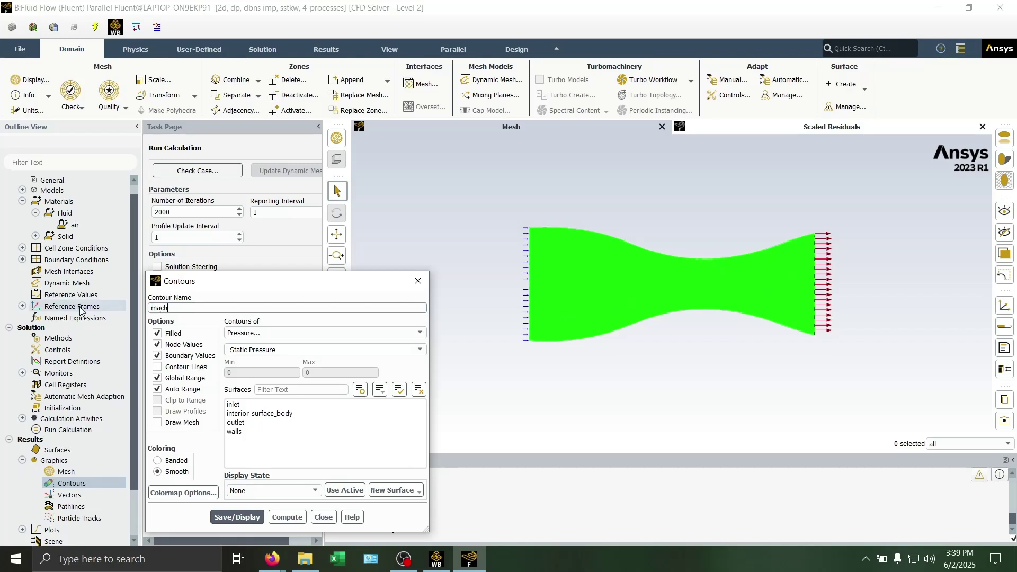
text(-number-contour)
Set the contour variable to Mach Number in the Velocity category
click(293, 333)
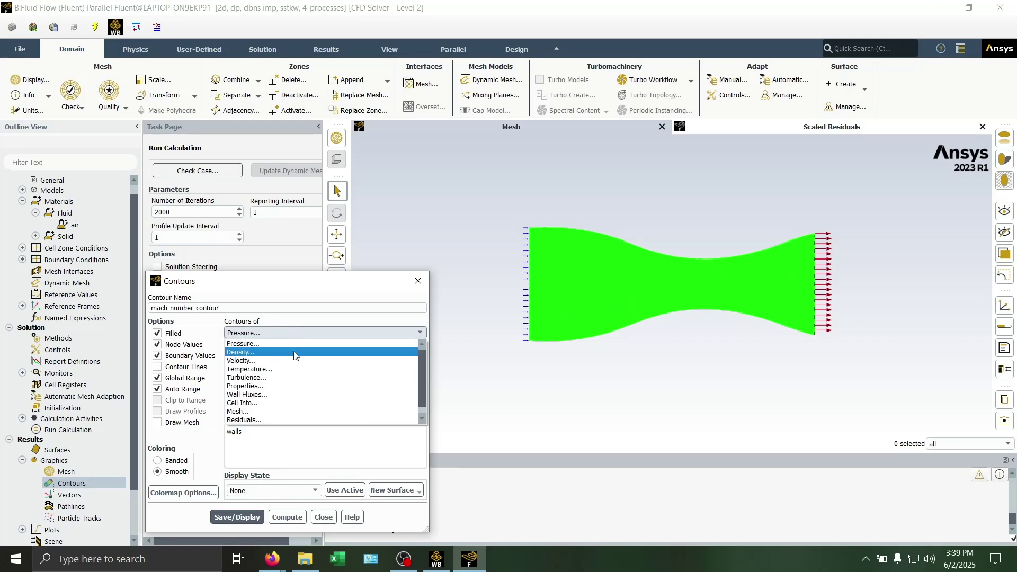
click(290, 349)
click(291, 351)
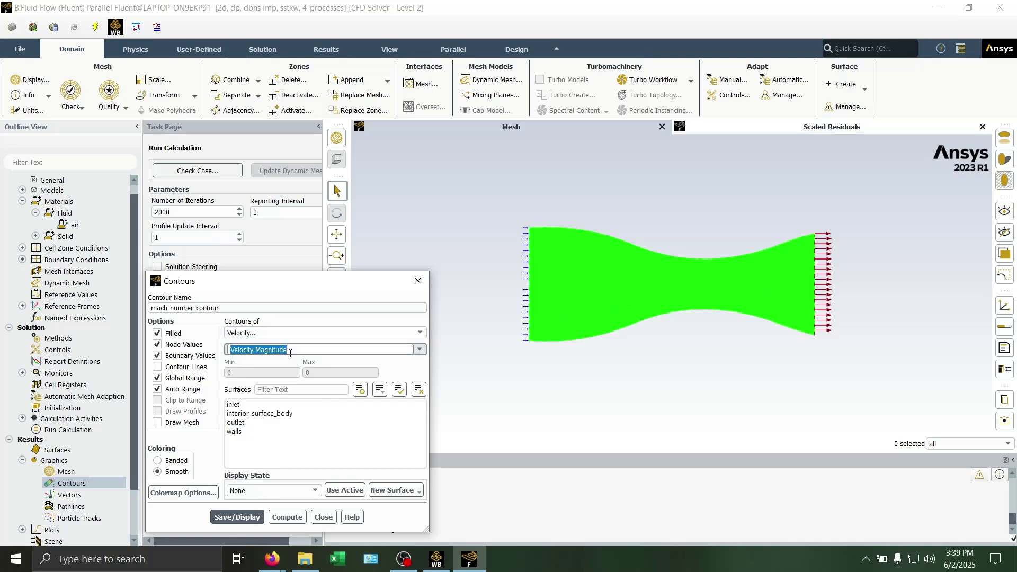
click(420, 350)
click(255, 412)
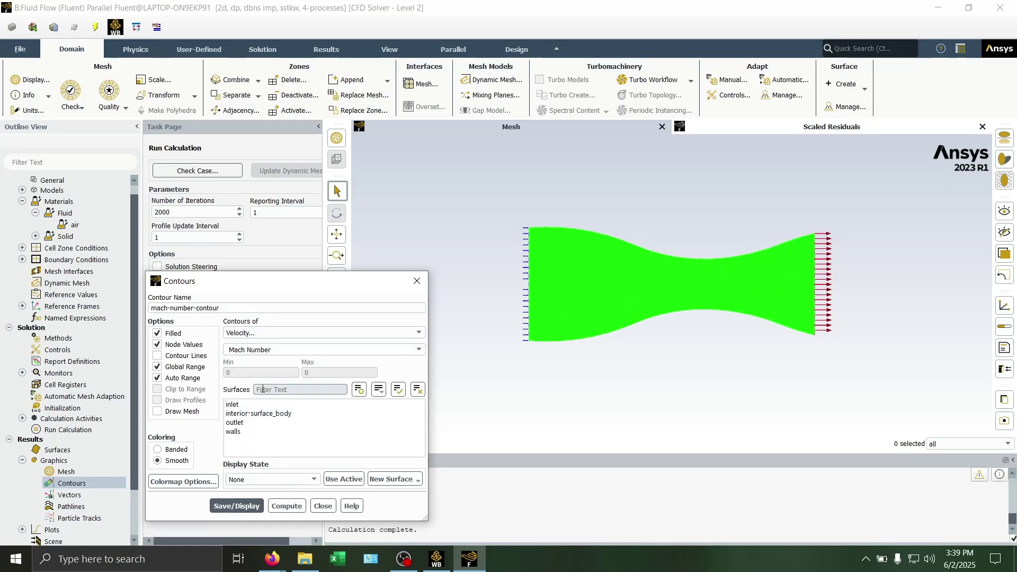
Select the inlet, interior-surface_body, outlet and walls surfaces, save and display the Mach number contour, and close its settings
click(253, 413)
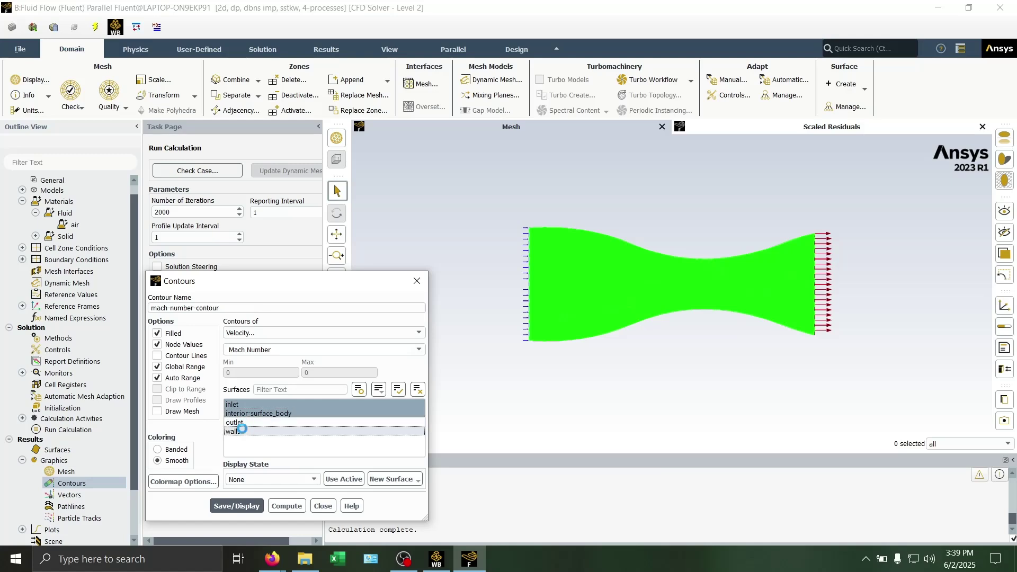
click(241, 431)
click(242, 424)
click(244, 508)
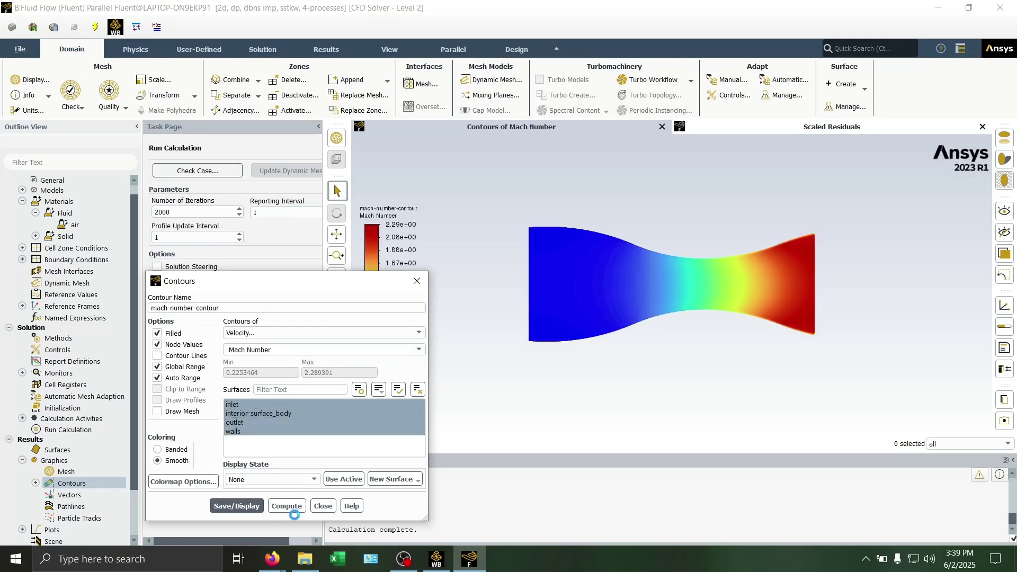
click(323, 507)
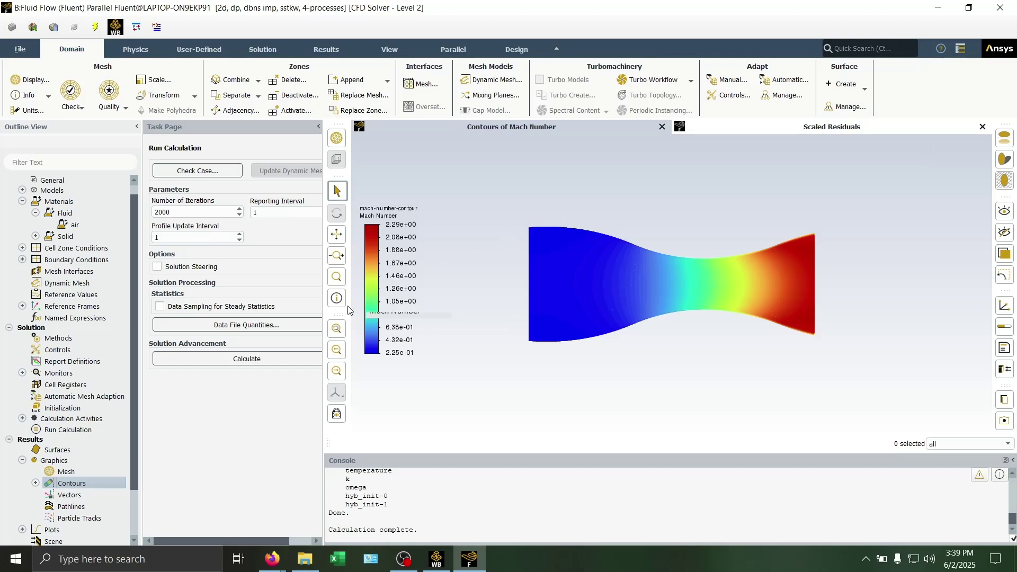
Change the number format of the Mach number contour's colormap to float
click(378, 307)
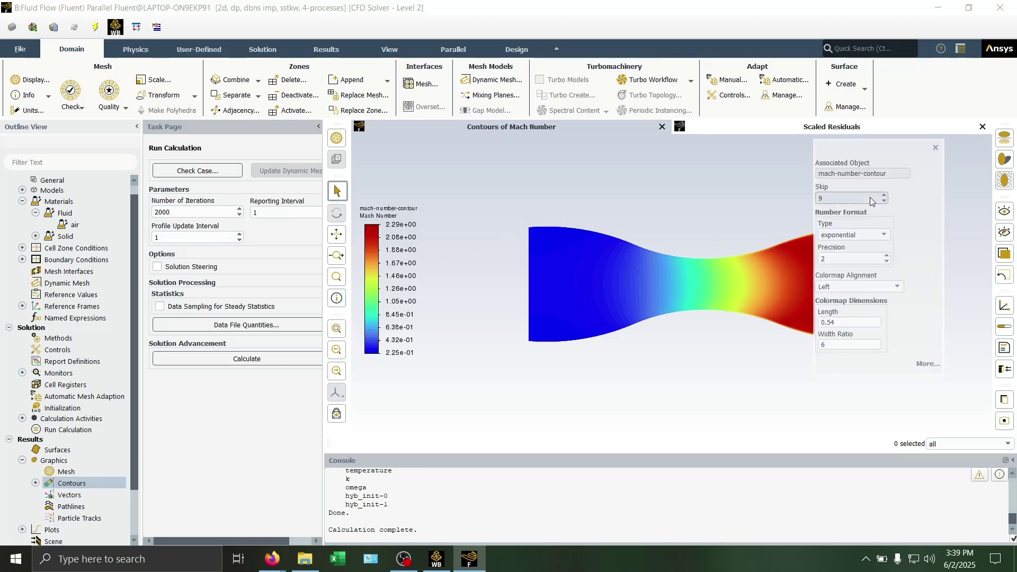
click(874, 235)
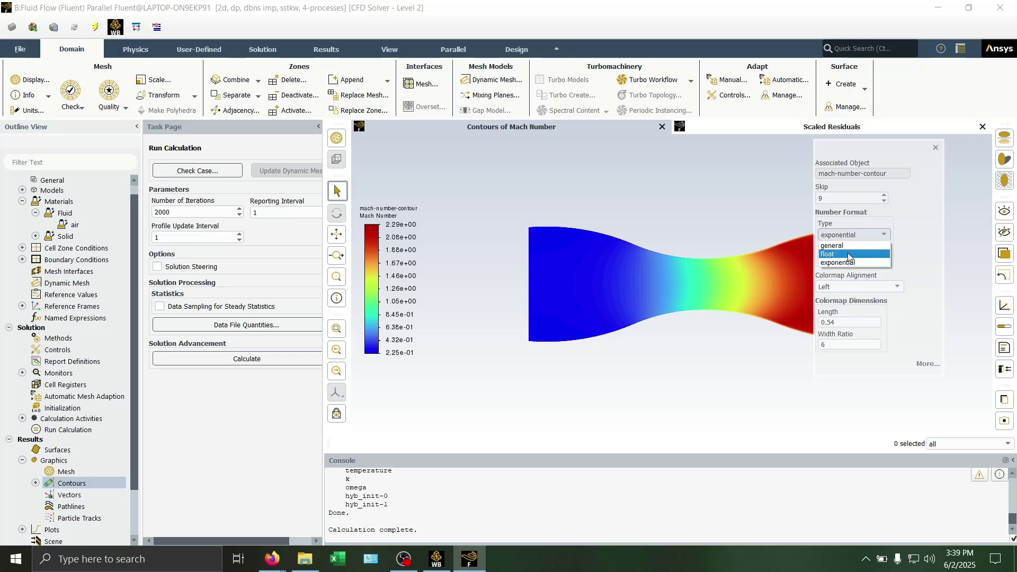
click(861, 255)
click(936, 149)
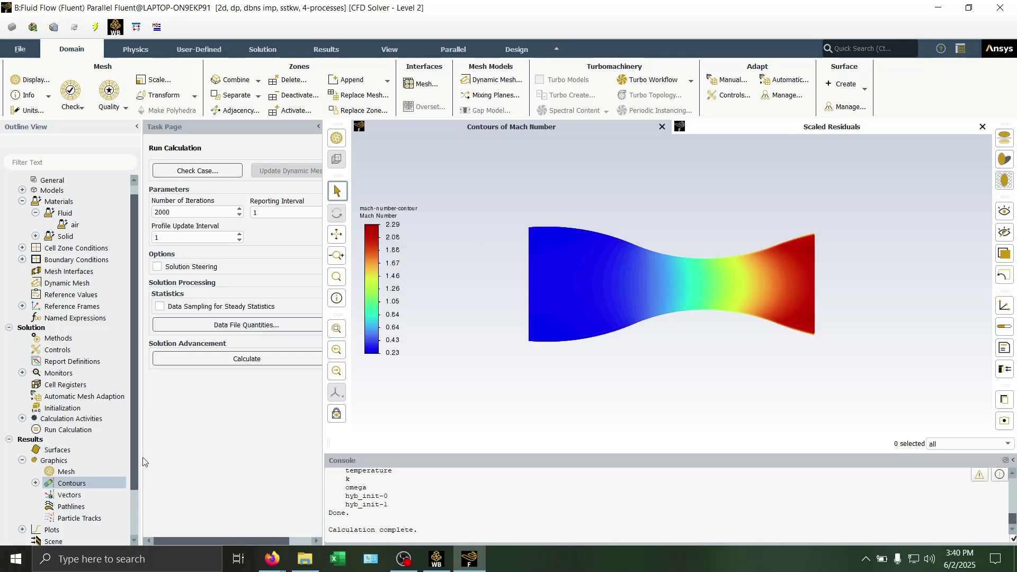
Create a new contour plot of Velocity Magnitude and name it vel-contour
click(36, 483)
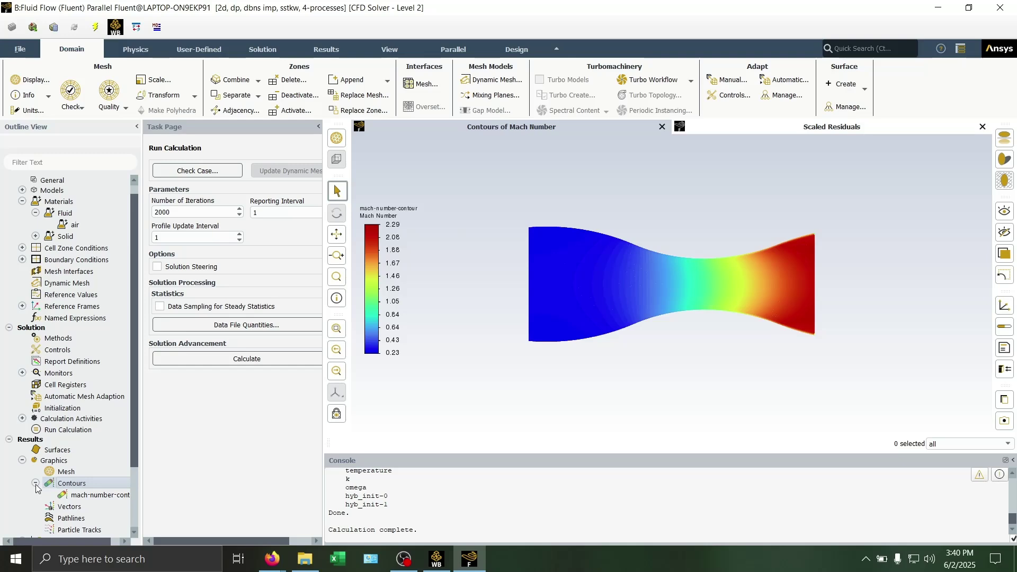
click(36, 483)
right_click(69, 487)
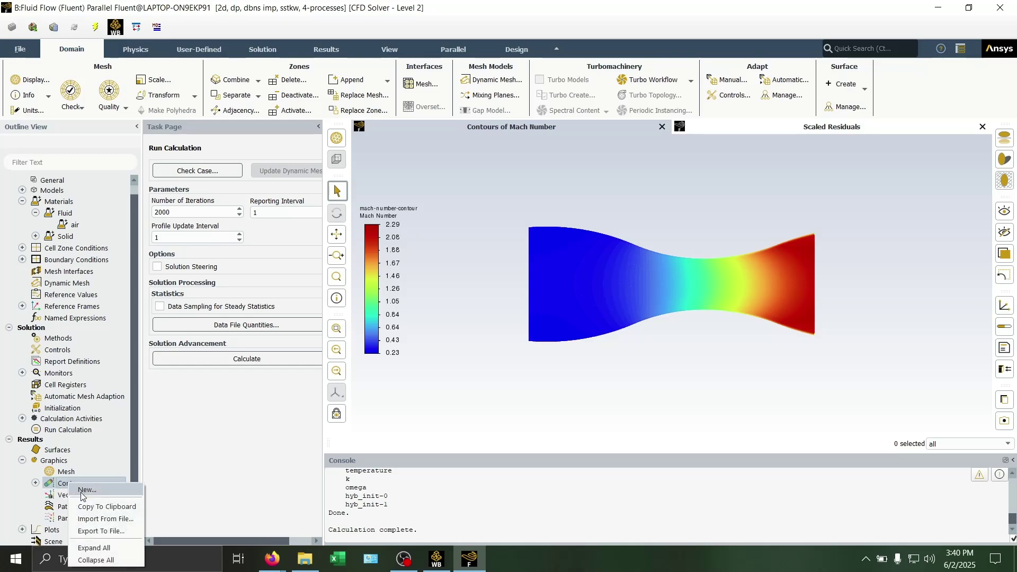
click(81, 491)
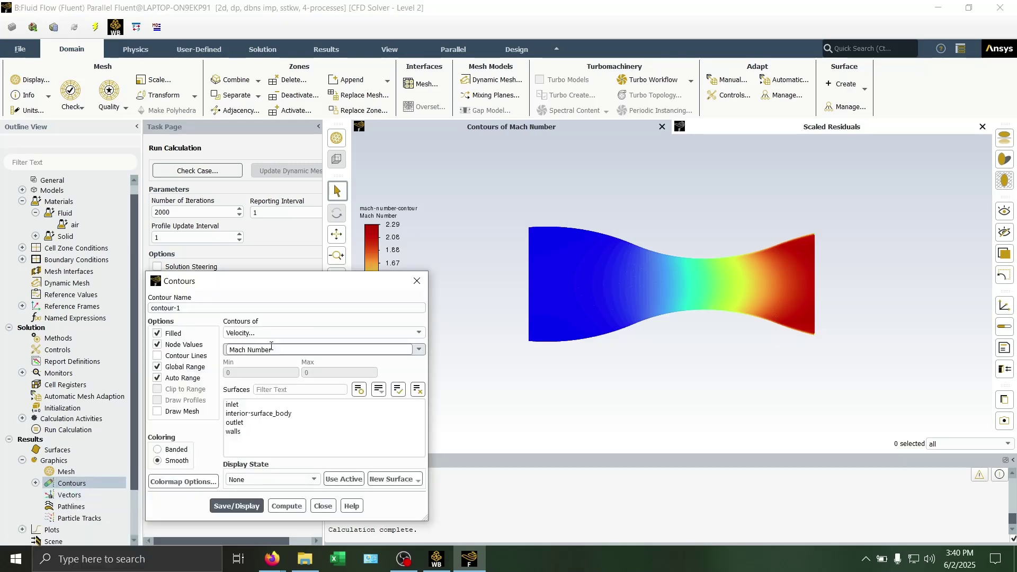
click(418, 349)
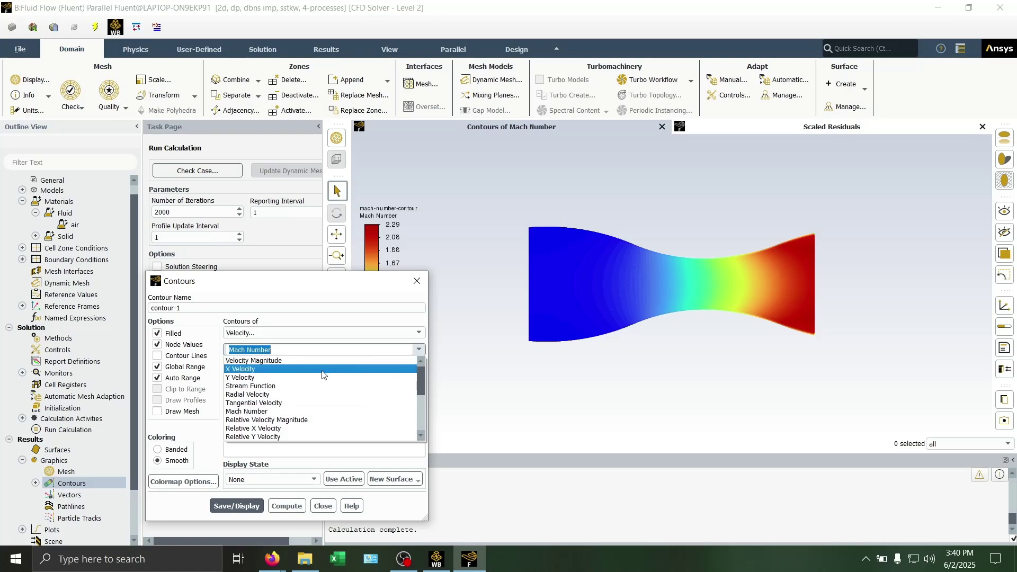
click(275, 361)
triple_click(228, 308)
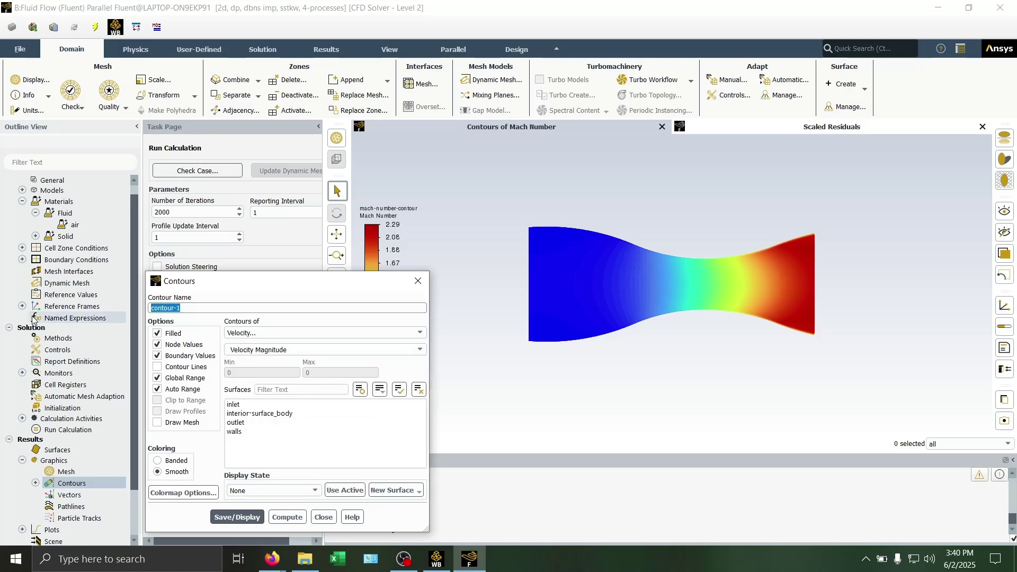
text(vel-contour)
Select the inlet, interior-surface_body, outlet and walls surfaces, save and display the velocity contour, and close its settings
click(234, 405)
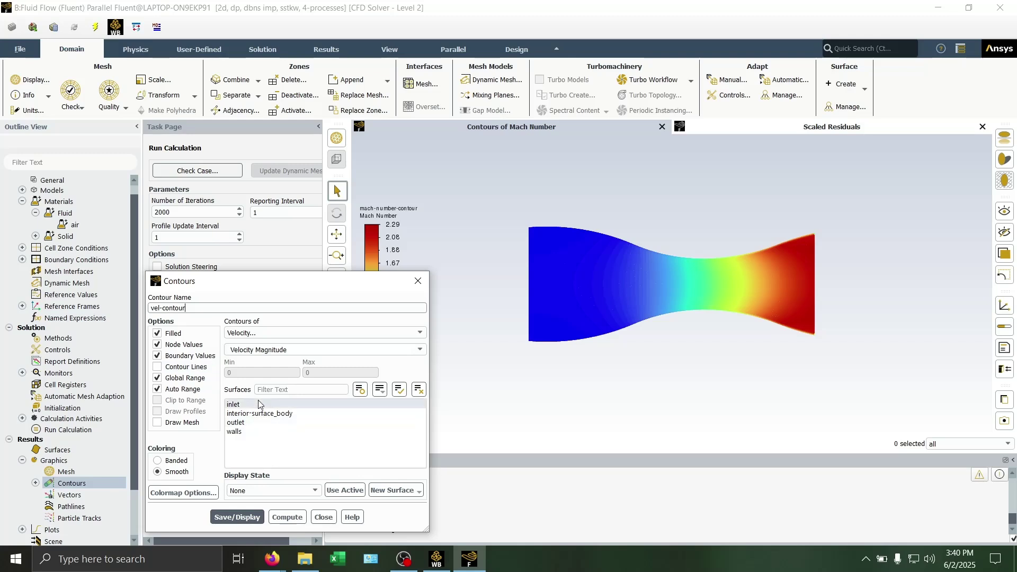
click(248, 415)
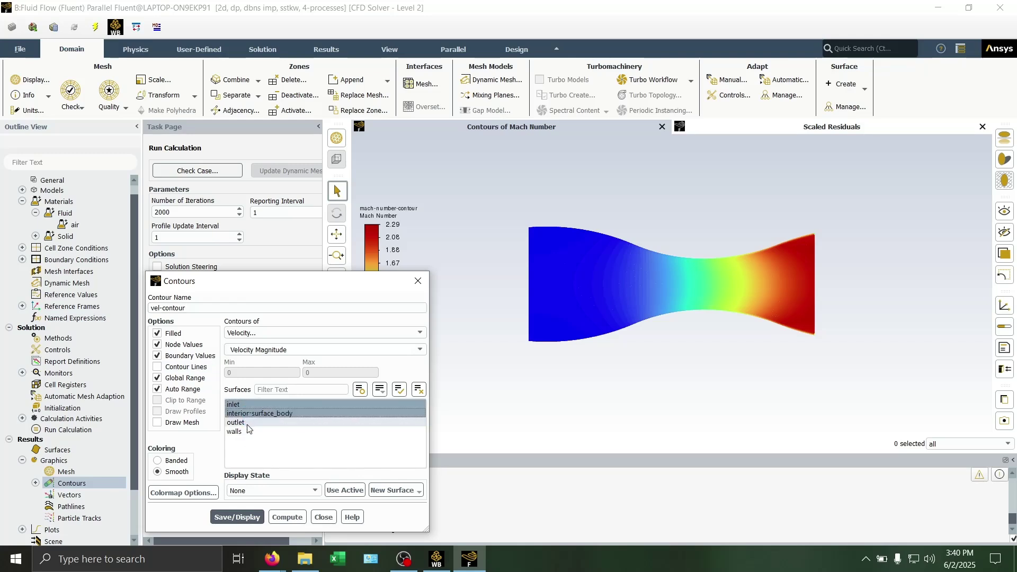
click(243, 423)
click(243, 431)
click(240, 518)
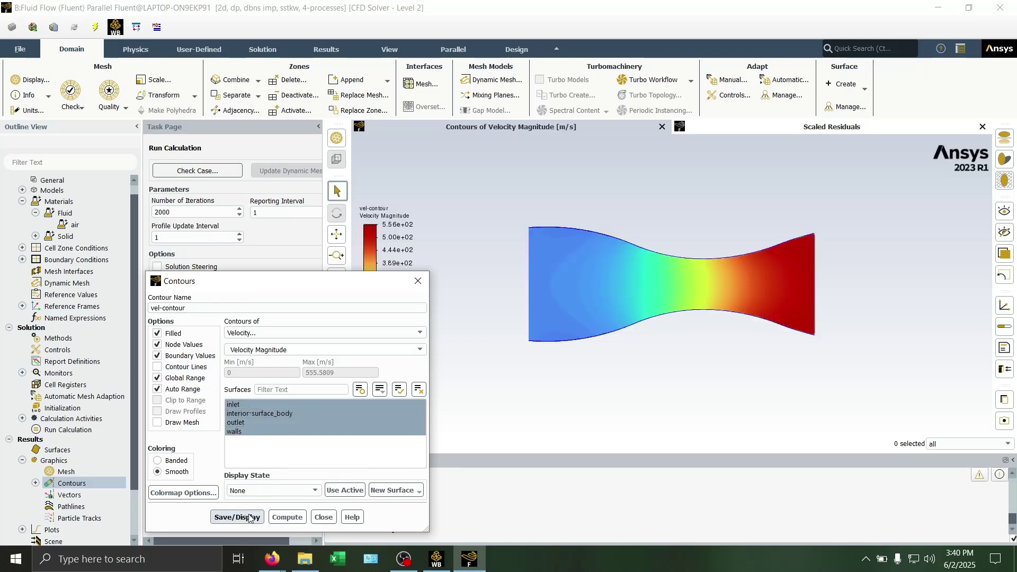
click(323, 517)
Change the number format of the velocity contour's colormap to float
click(371, 289)
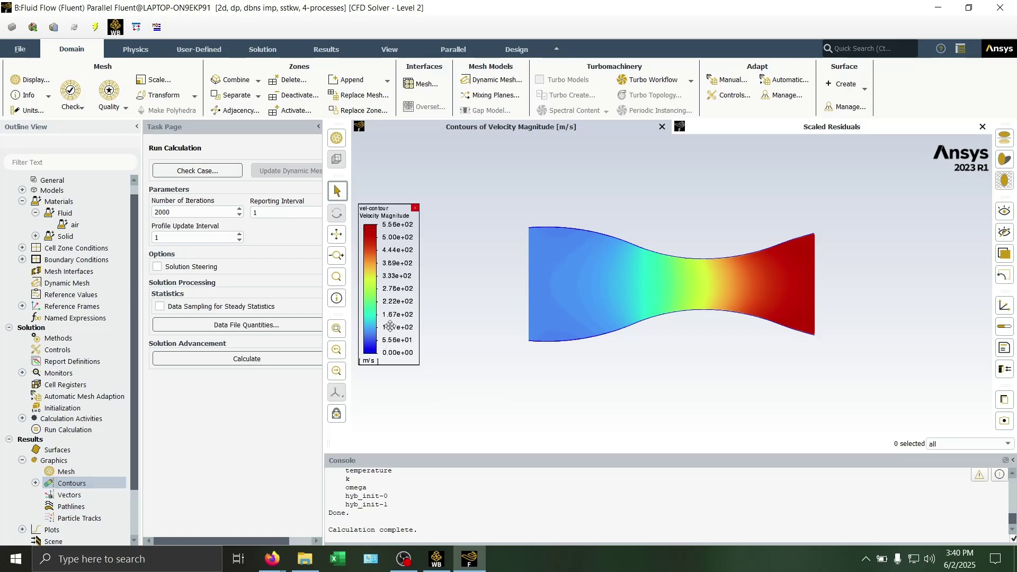
click(819, 235)
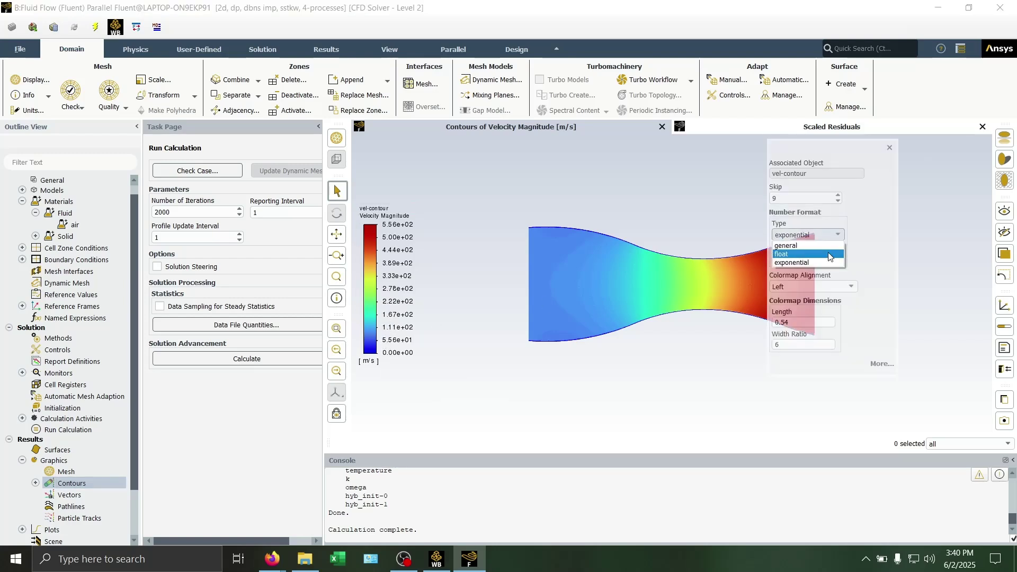
click(800, 257)
click(891, 148)
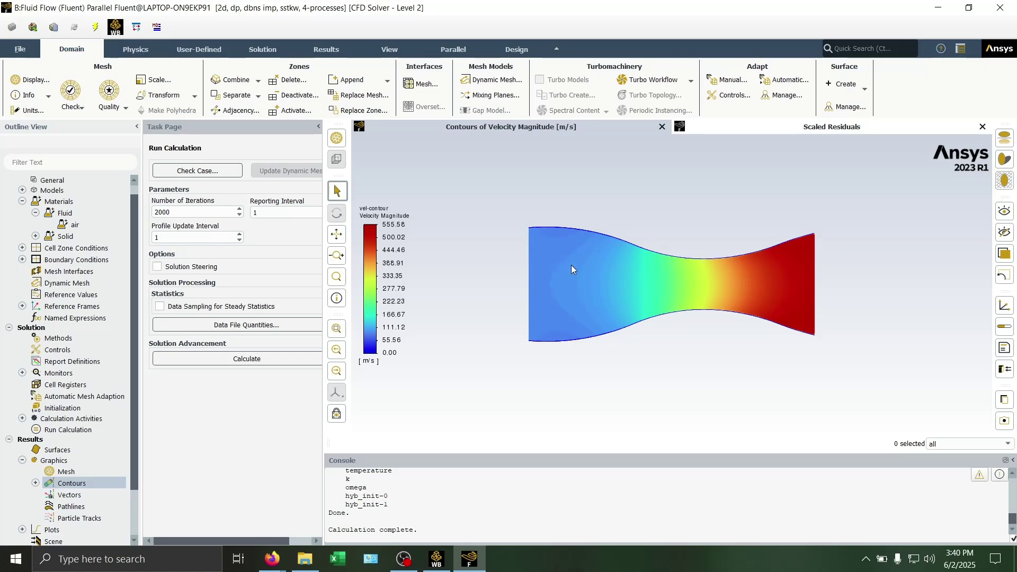
Create a new contour plot of Density and name it density-c
click(35, 484)
right_click(48, 482)
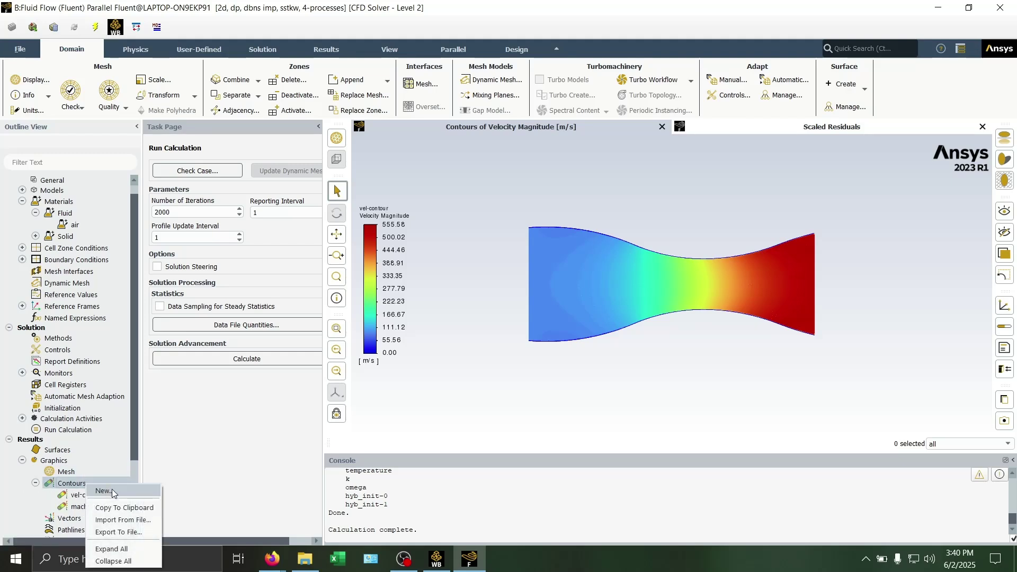
click(95, 490)
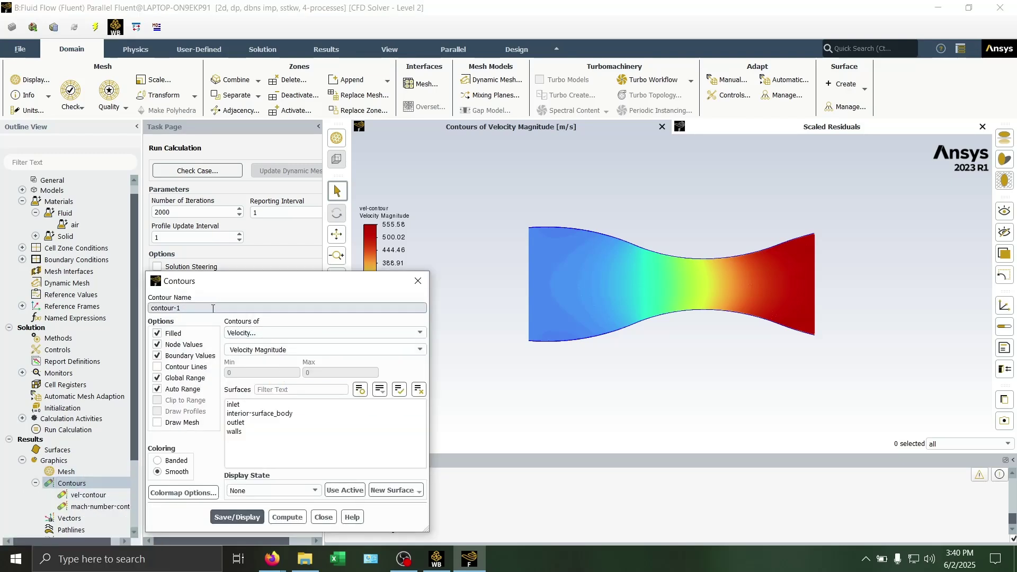
text(den)
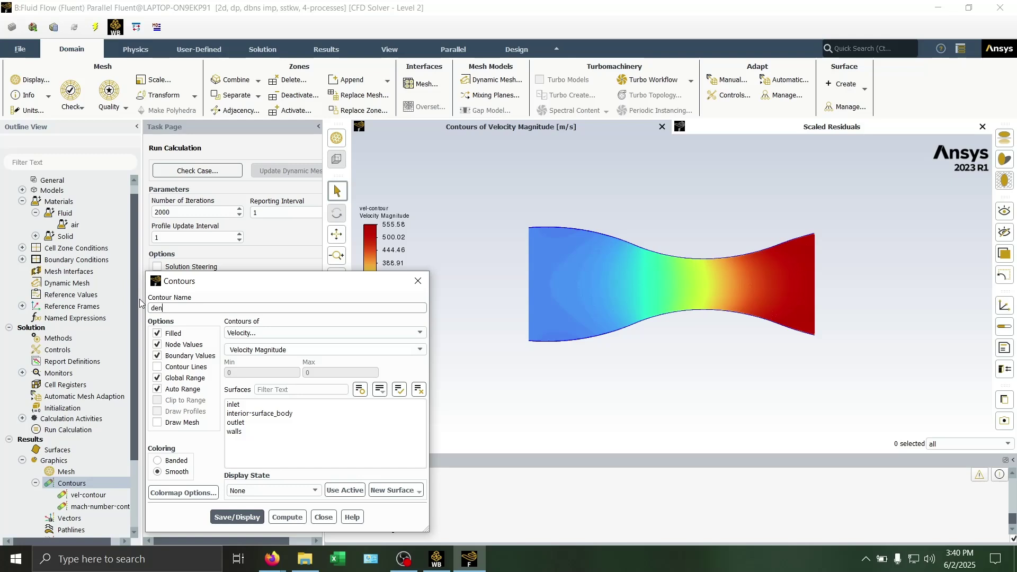
text(sity-c)
click(243, 332)
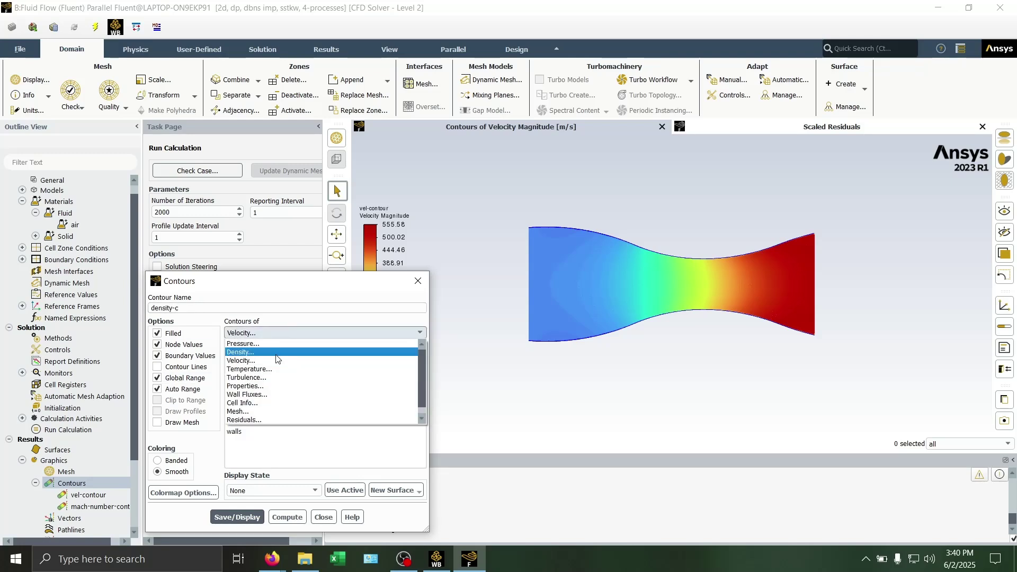
click(244, 350)
Select the inlet, interior-surface_body, outlet and walls surfaces, save and display the density contour, and close its settings
click(234, 405)
click(254, 414)
click(243, 431)
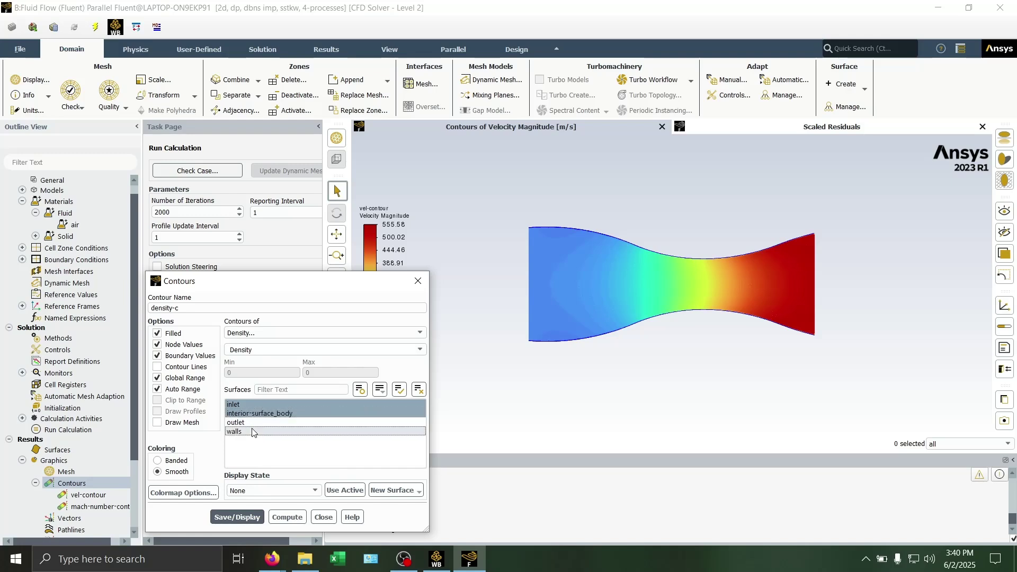
click(243, 431)
click(248, 423)
click(248, 432)
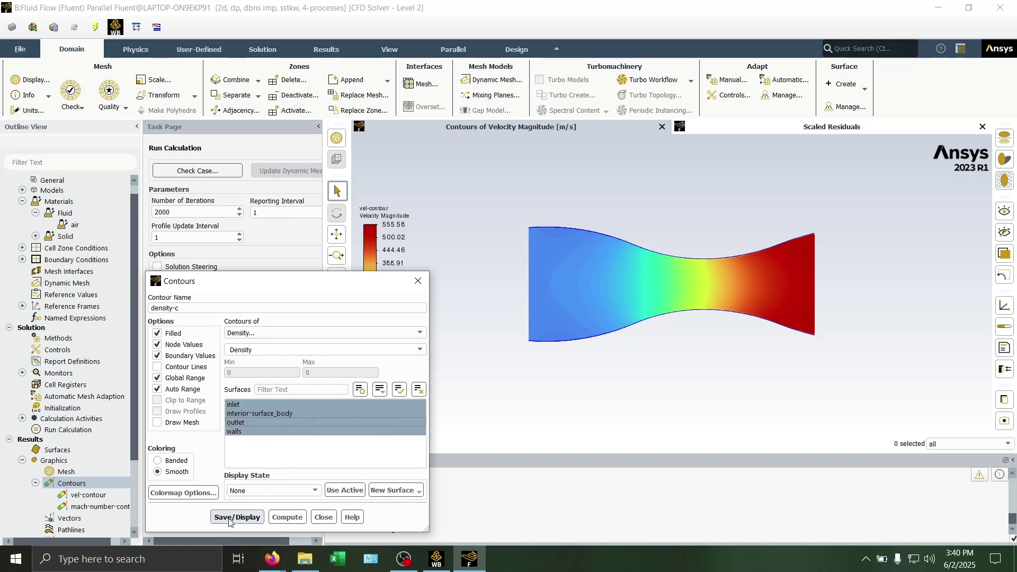
click(229, 518)
click(324, 518)
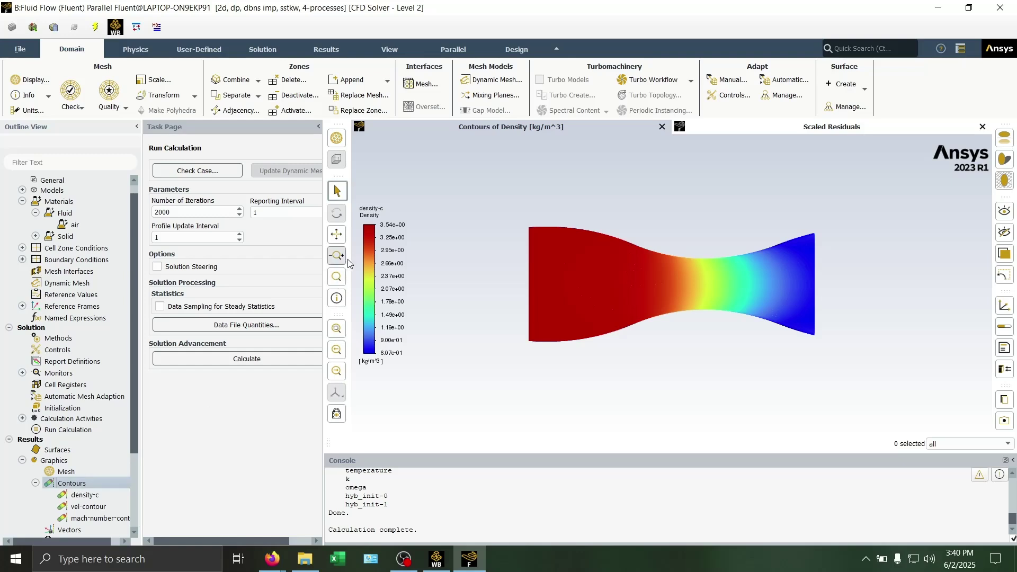
Change the number format of the density contour's colormap to float
click(369, 287)
click(822, 239)
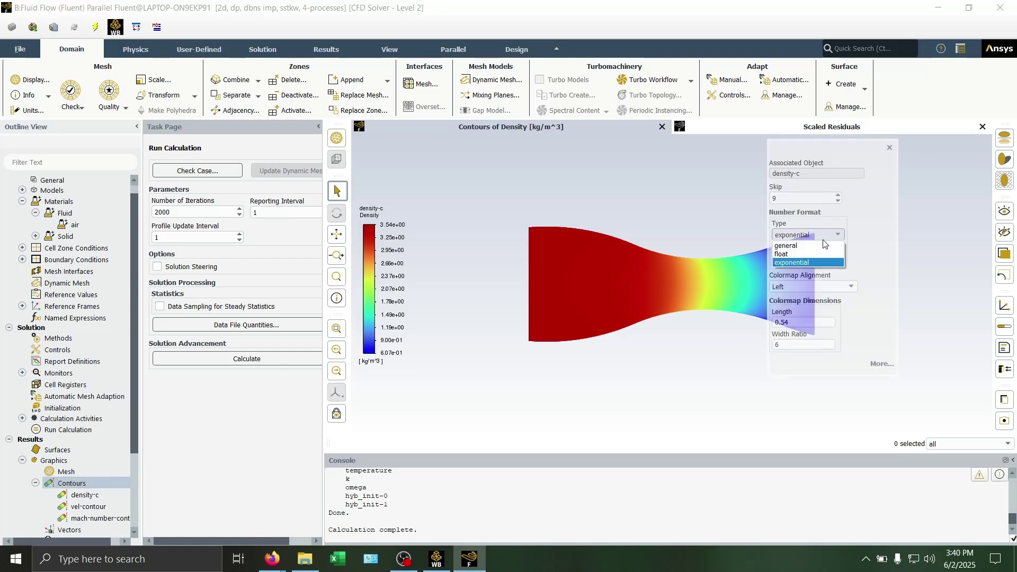
click(800, 236)
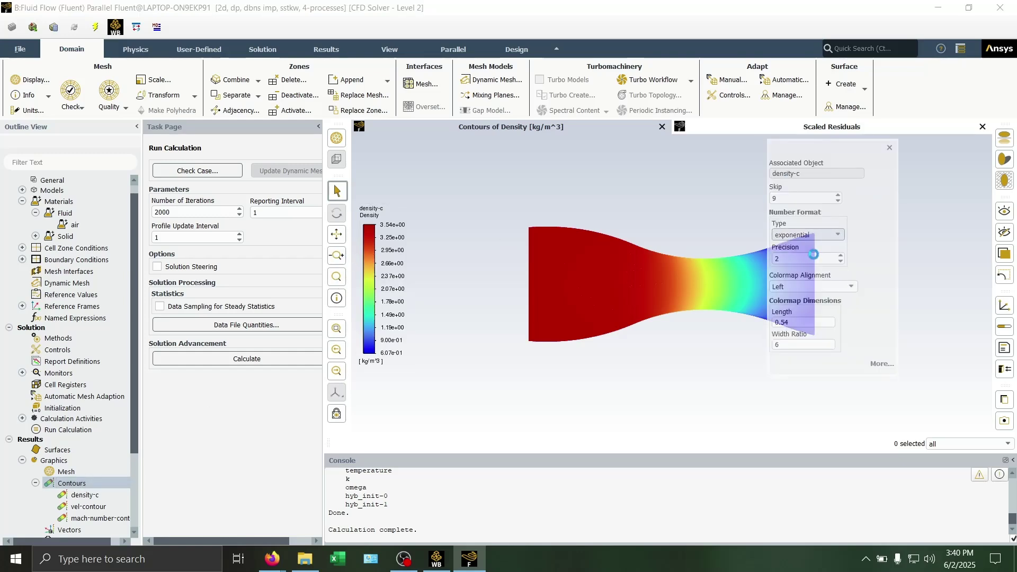
click(890, 148)
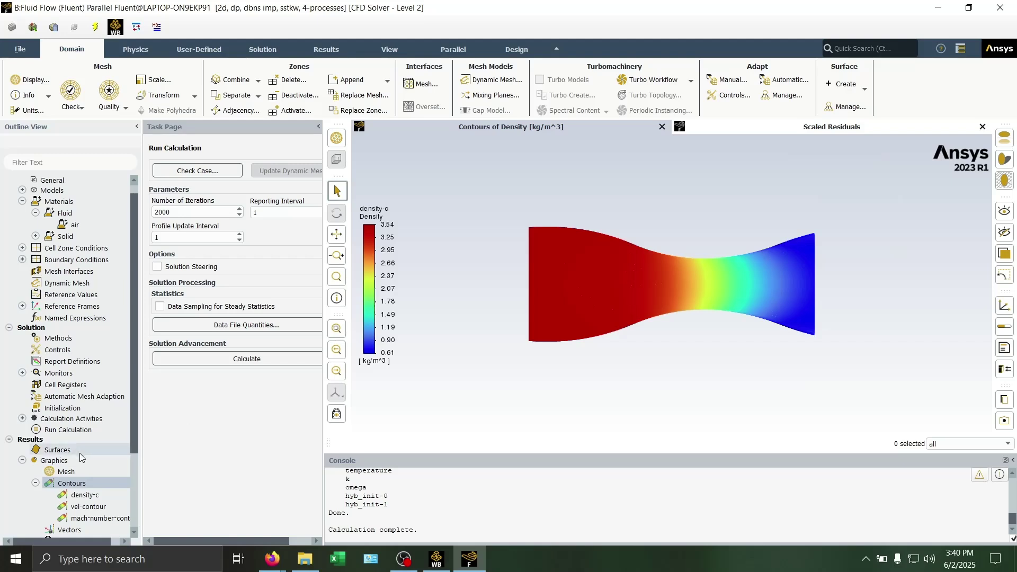
Create a new contour plot of Static Pressure and name it pressure-c
right_click(72, 485)
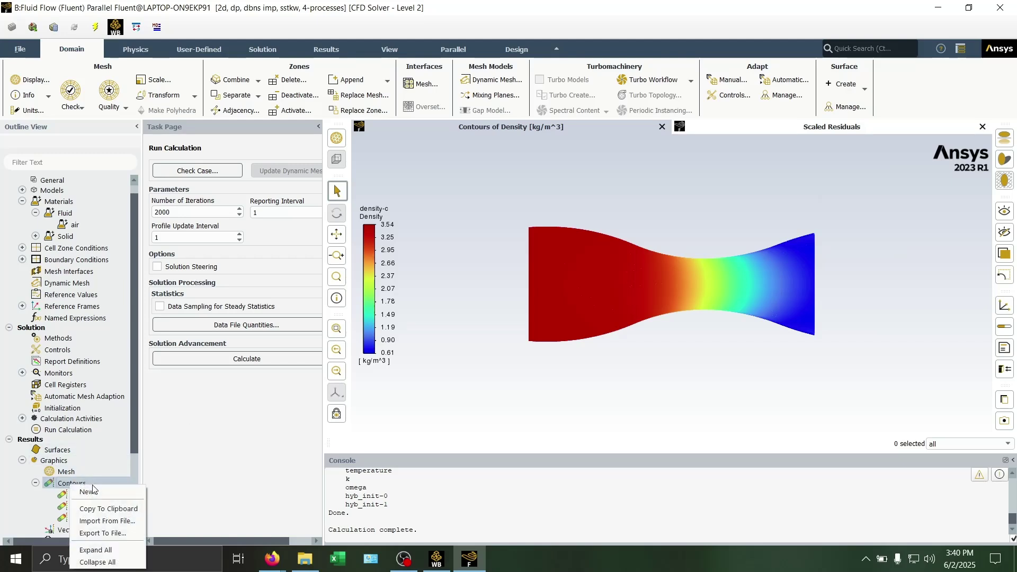
click(91, 491)
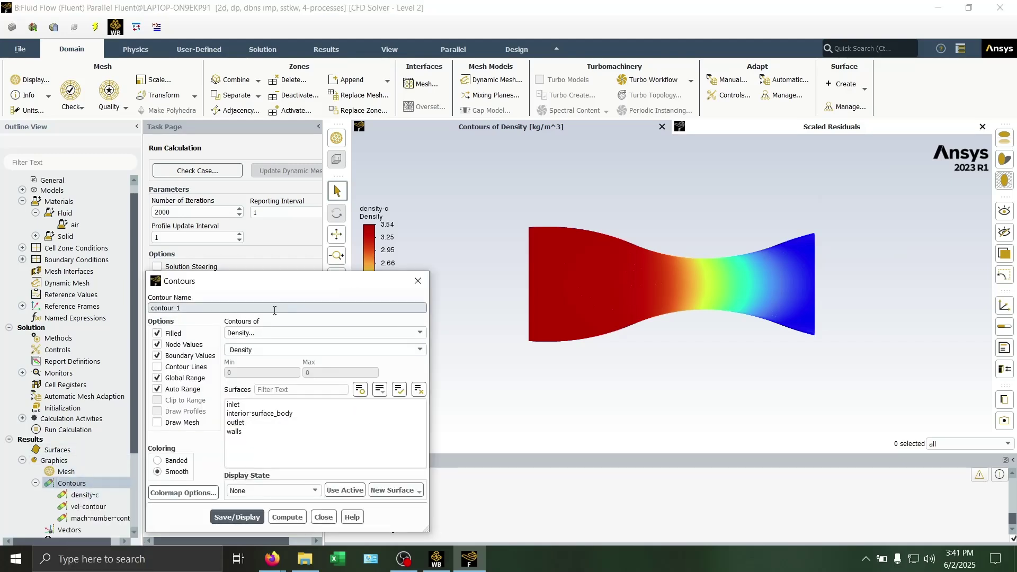
text(pressure-c)
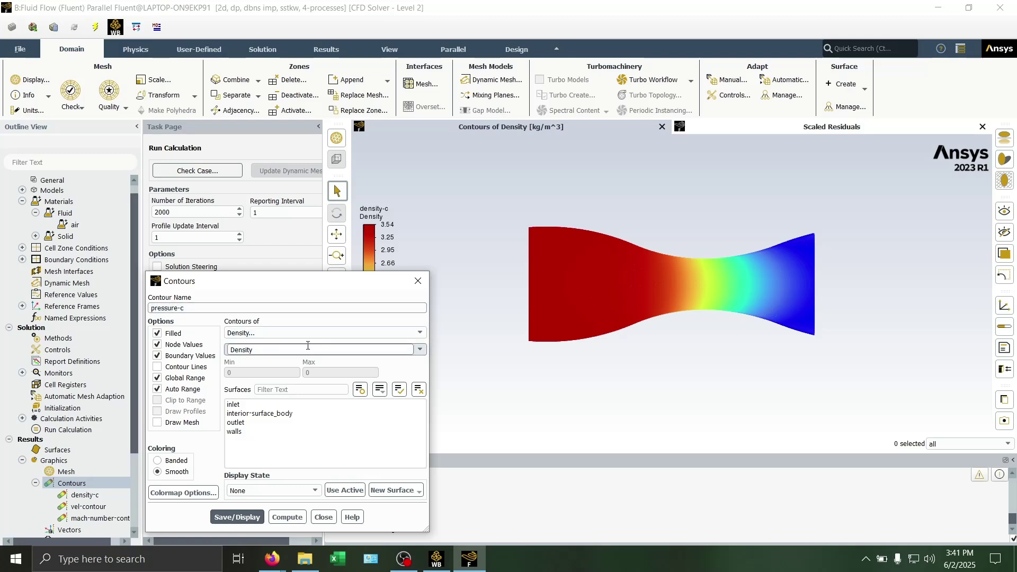
click(421, 334)
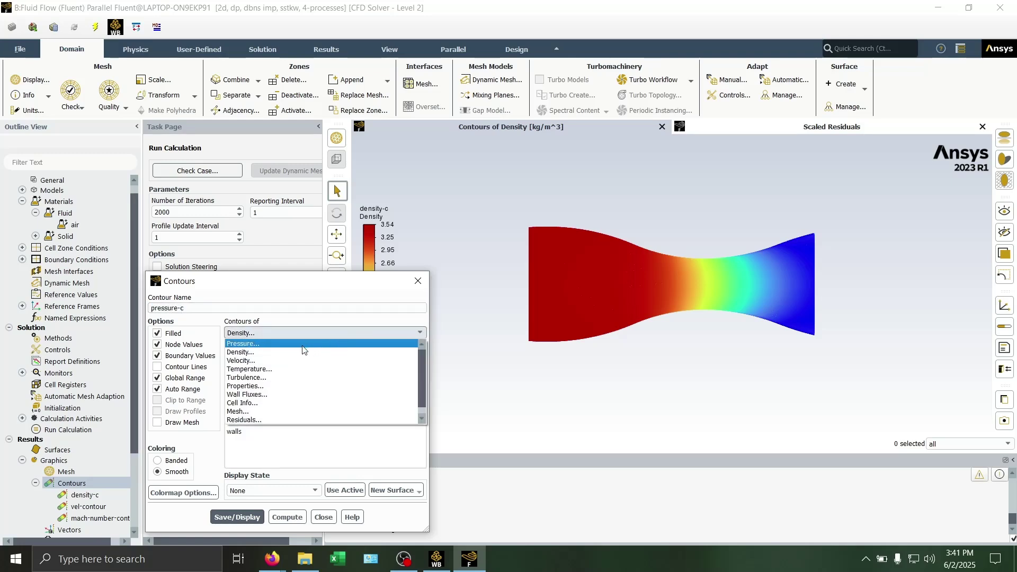
click(256, 344)
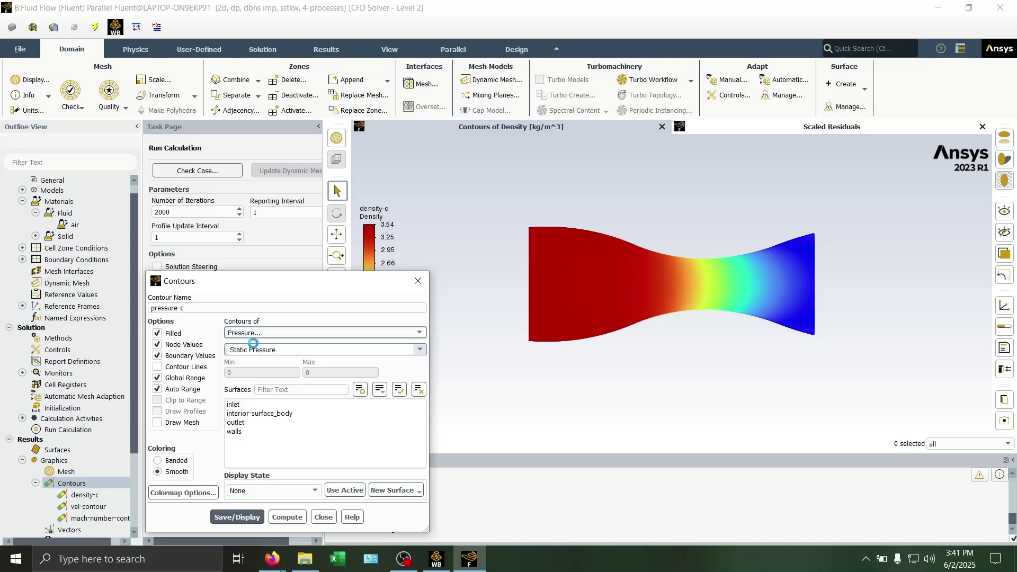
Select all surfaces for the pressure contour, save and display it, and close its settings
click(400, 390)
click(251, 519)
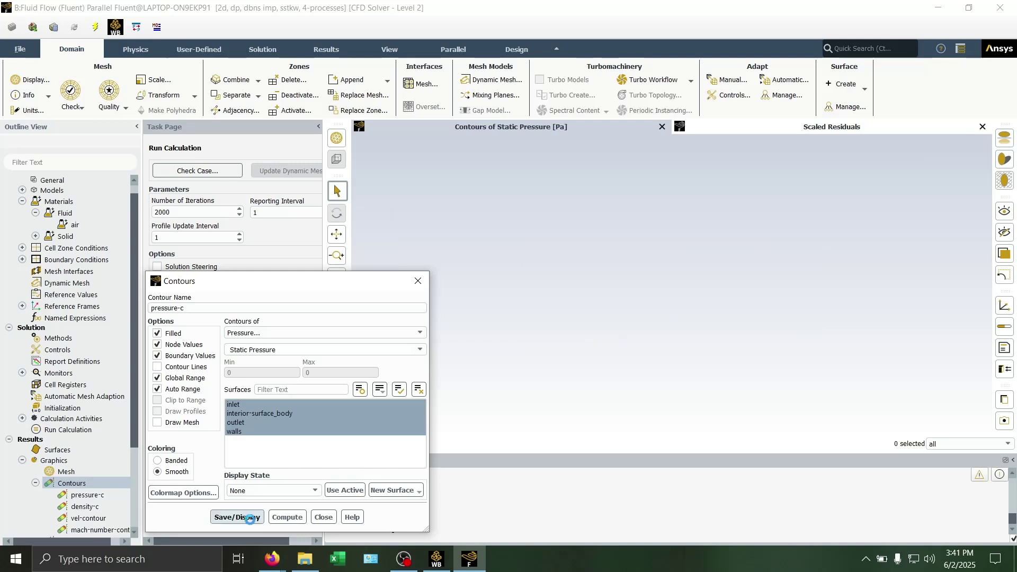
click(324, 517)
Create a new contour plot named speed-sound-c showing Sound Speed from the Properties category
scroll(96, 456, down, 1)
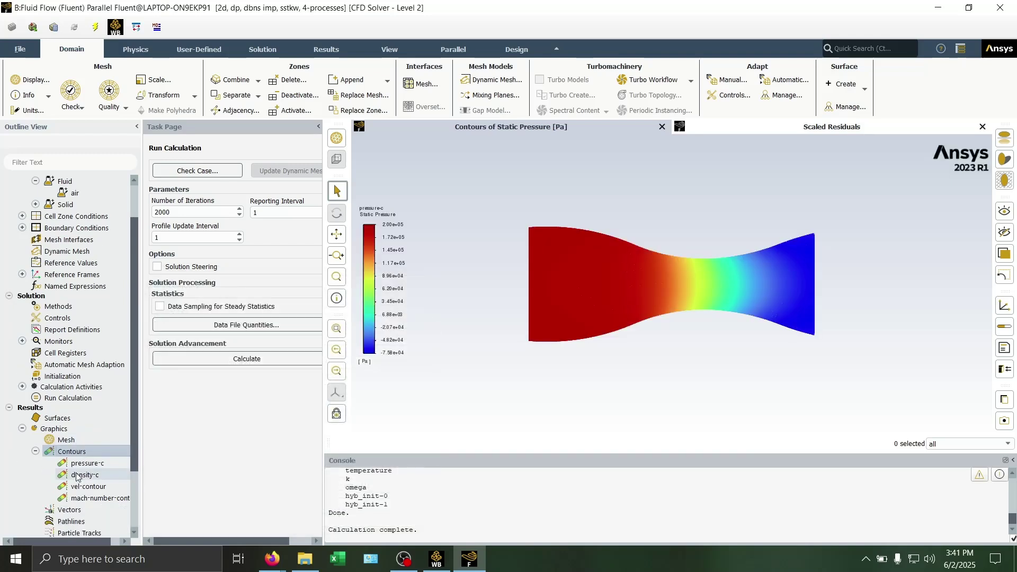
right_click(67, 450)
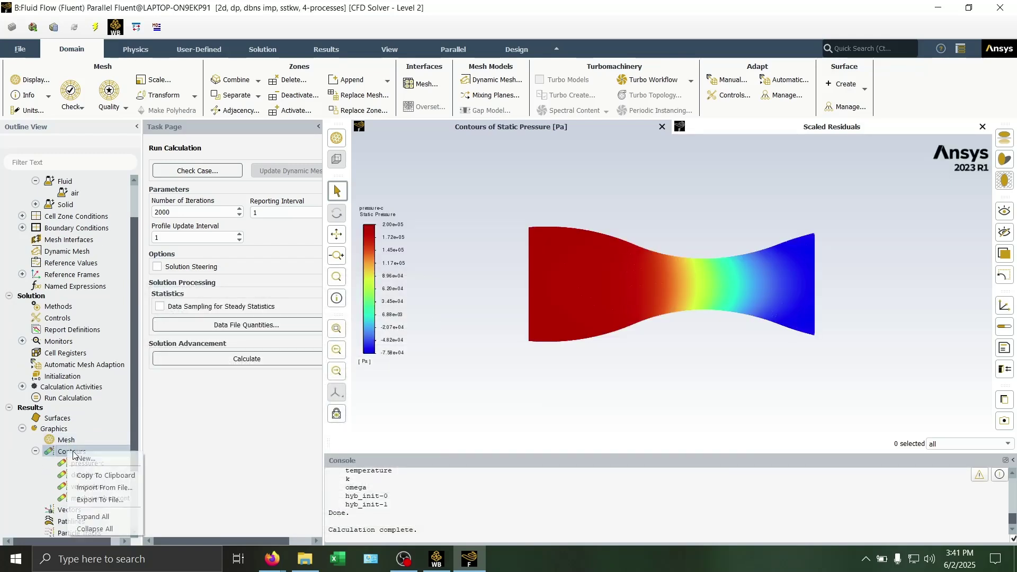
click(101, 459)
triple_click(209, 313)
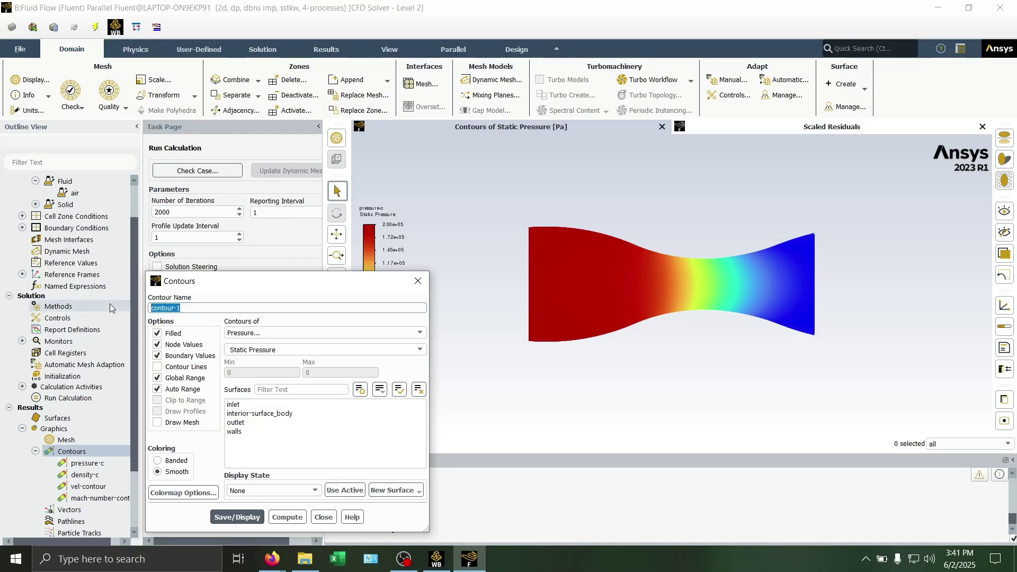
text(speed-sound-c)
click(323, 333)
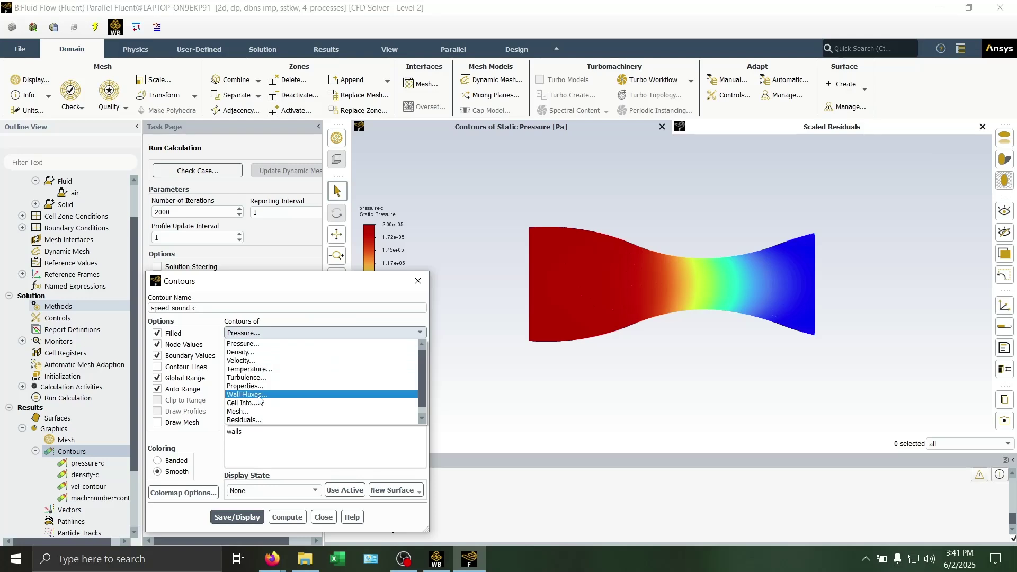
click(366, 387)
click(418, 349)
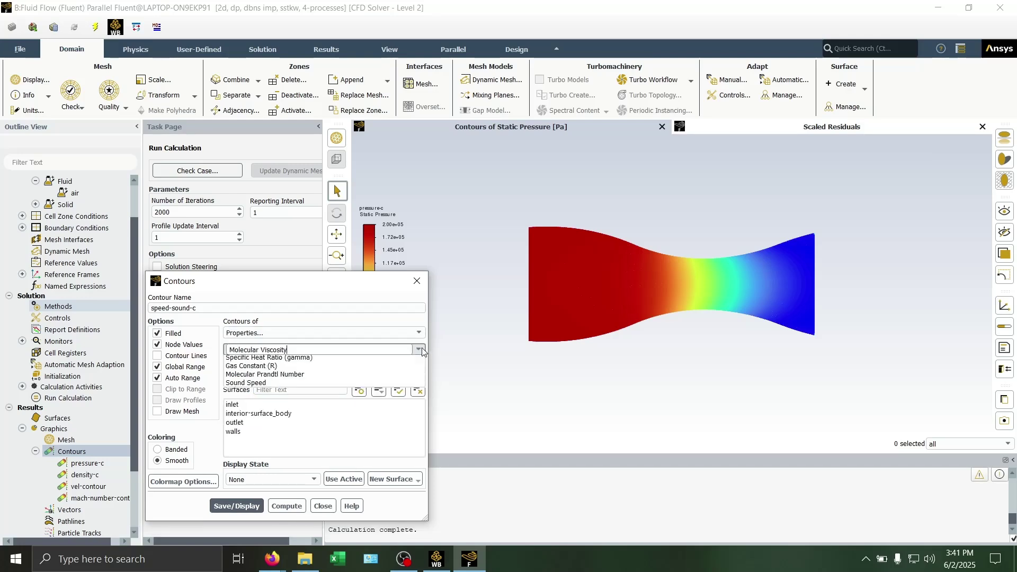
click(277, 411)
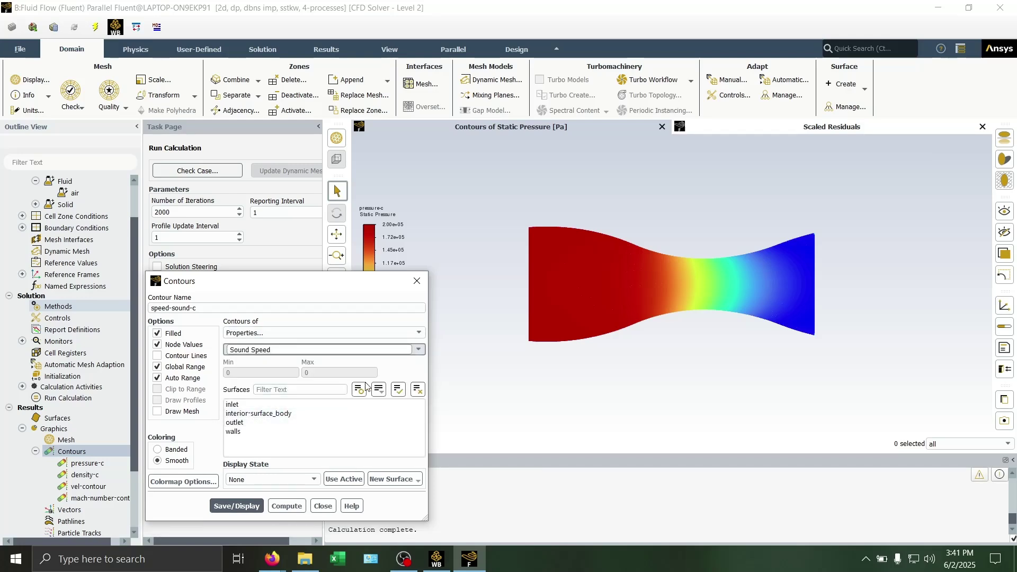
Select all surfaces for the sound speed contour, save and display it, and close its settings
click(398, 391)
click(237, 507)
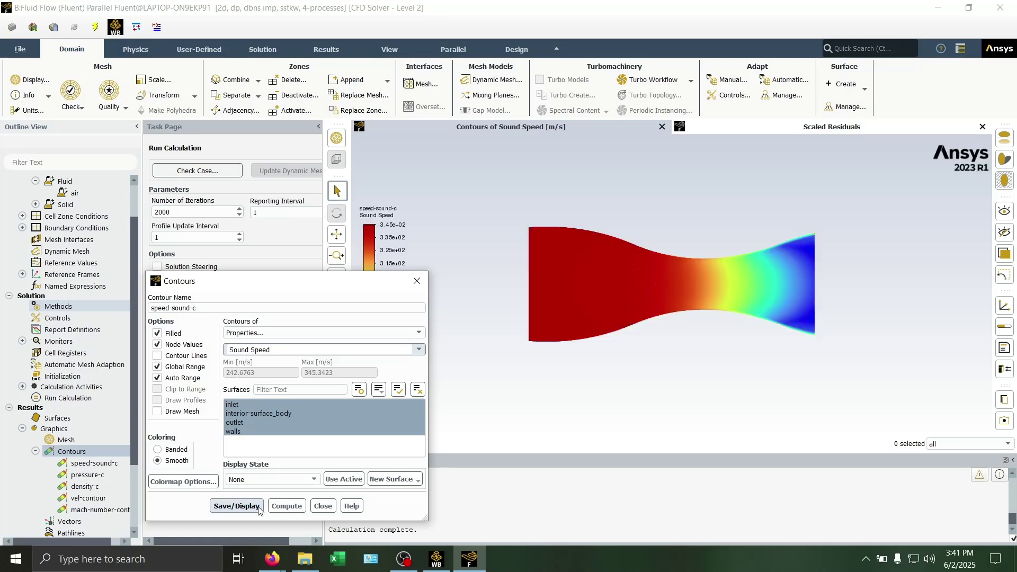
click(323, 506)
Change the number format of the sound speed contour's colormap to float
click(369, 339)
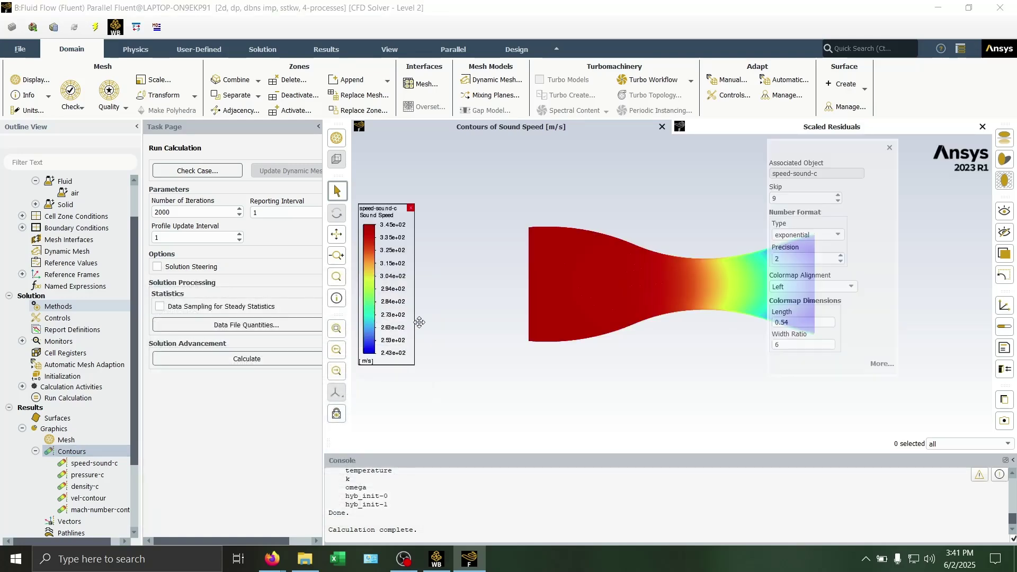
click(828, 236)
click(789, 246)
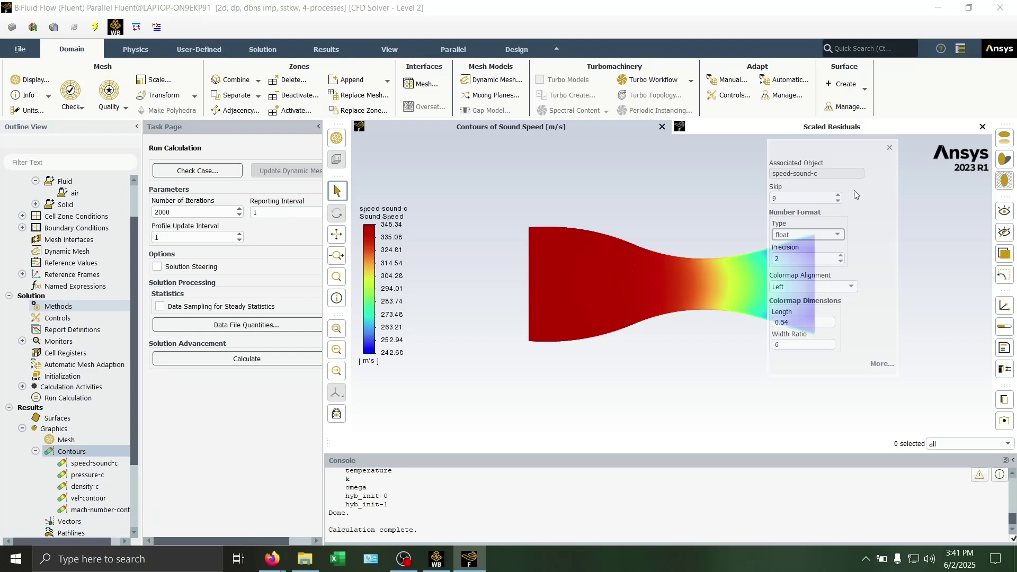
click(888, 147)
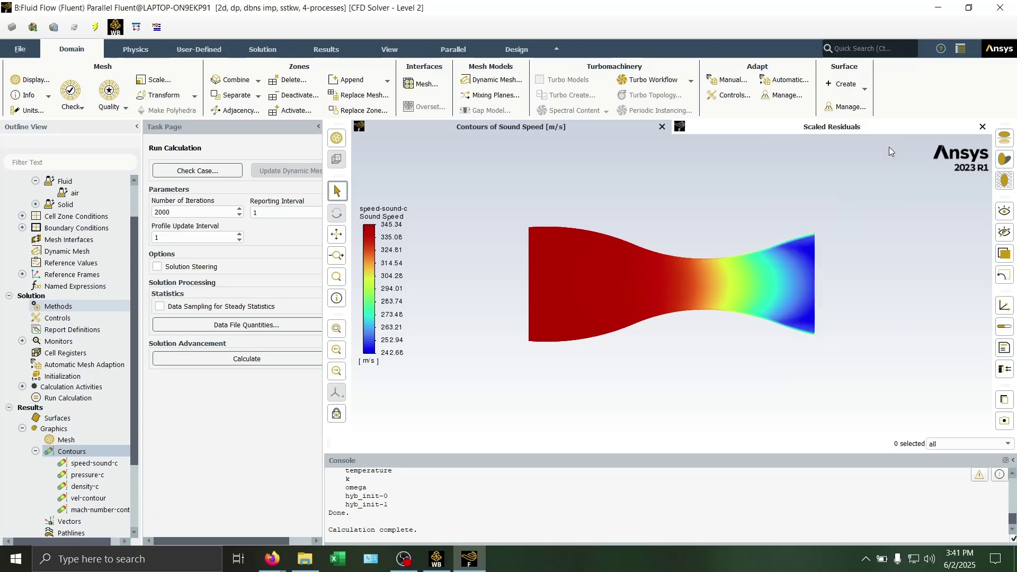
Create a new contour plot of Static Temperature and name it temp-c
click(101, 455)
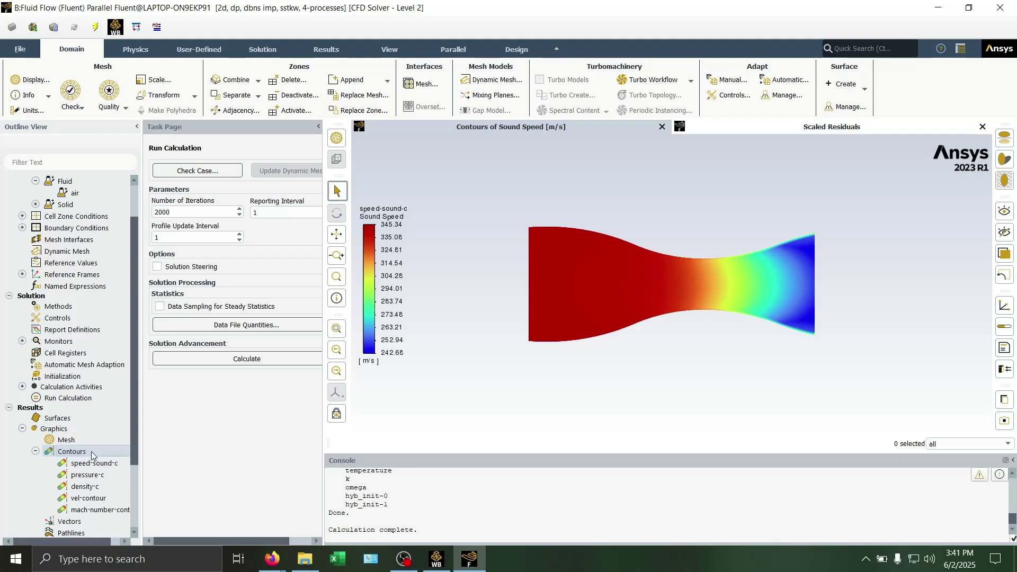
right_click(101, 454)
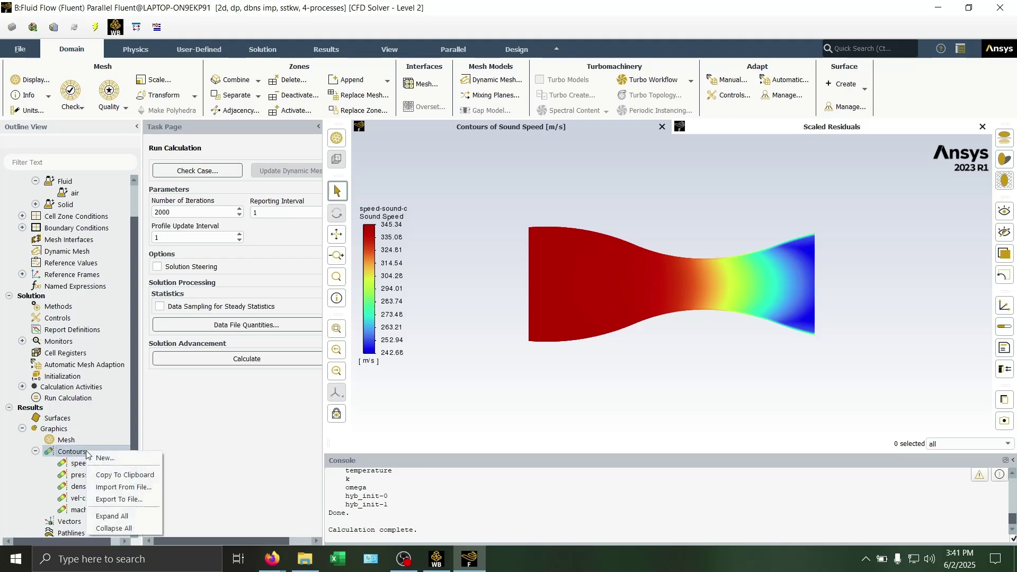
click(109, 458)
triple_click(222, 303)
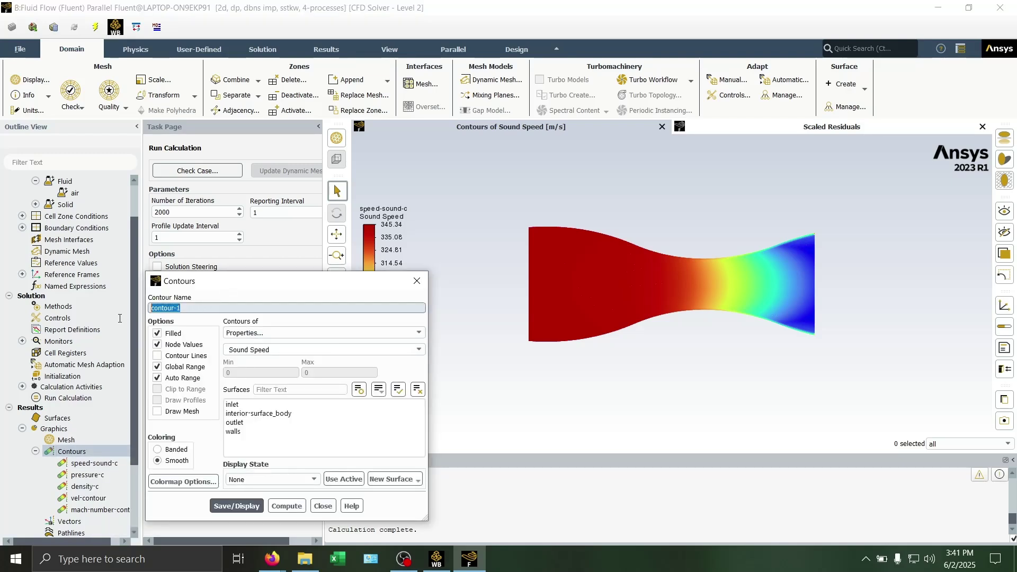
text(temp-c)
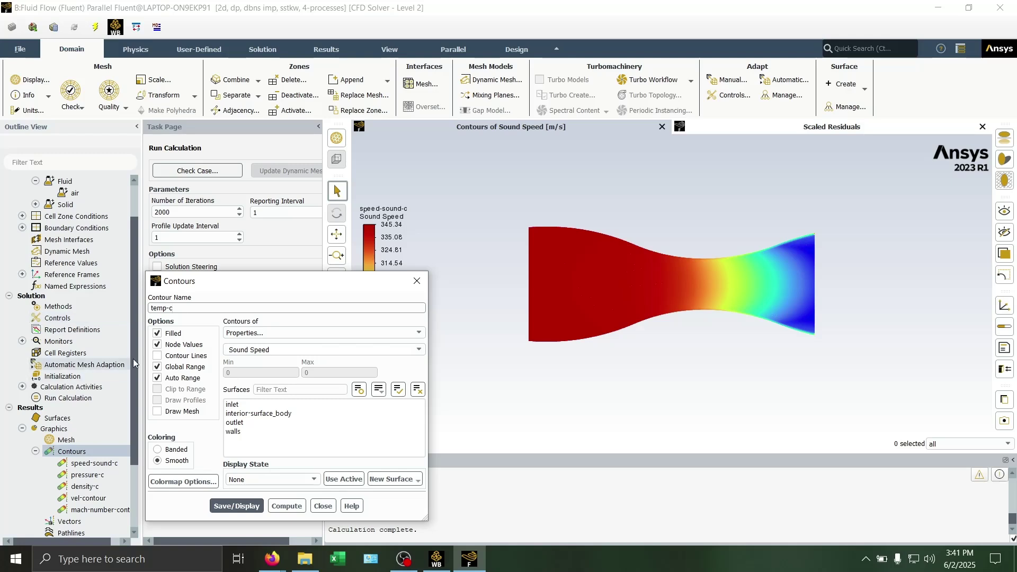
click(268, 333)
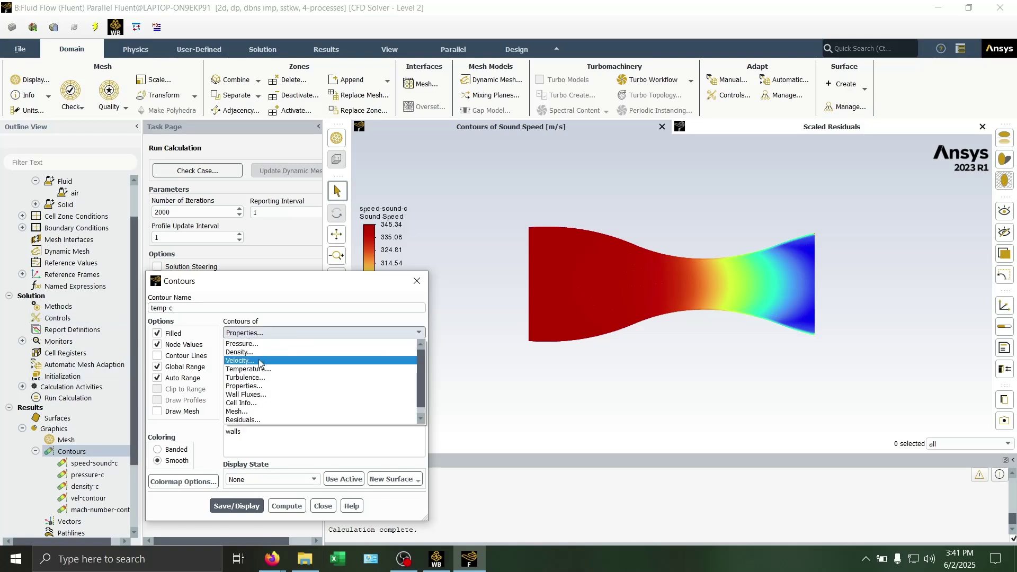
click(260, 370)
Select all surfaces for the temperature contour, save and display it, and close its settings
click(399, 390)
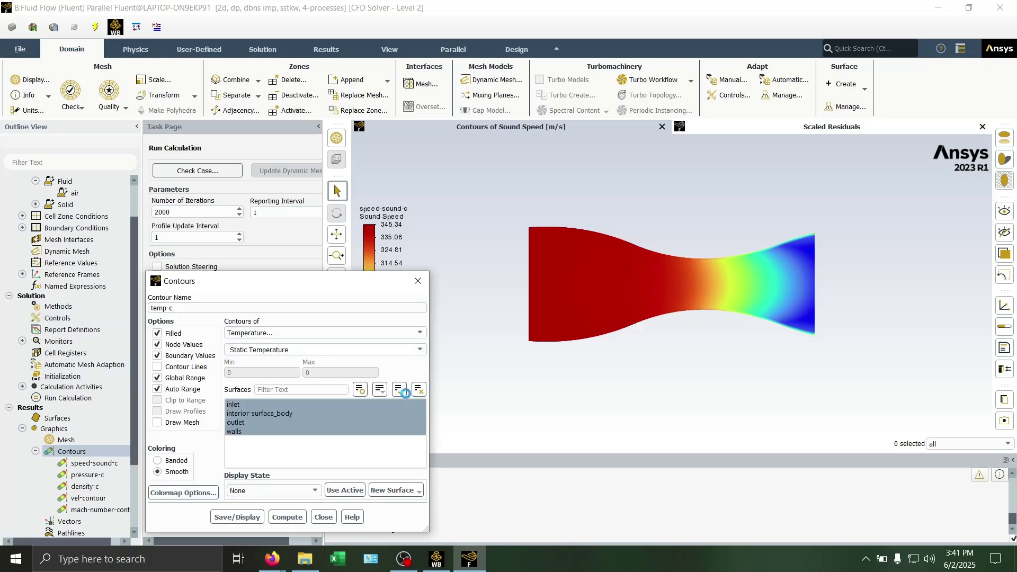
click(237, 517)
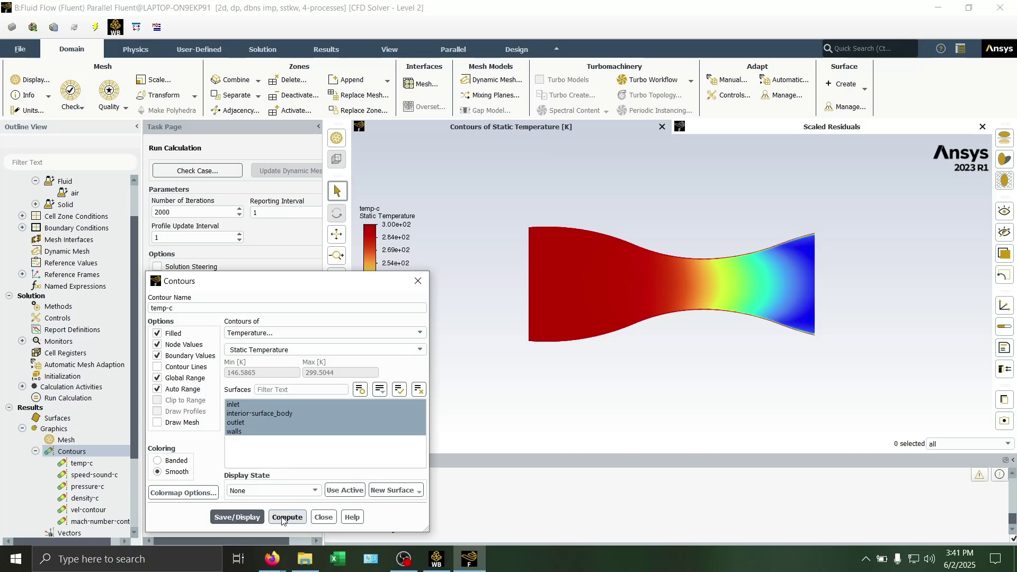
click(323, 517)
Change the number format of the temperature contour's colormap to float
scroll(60, 465, down, 1)
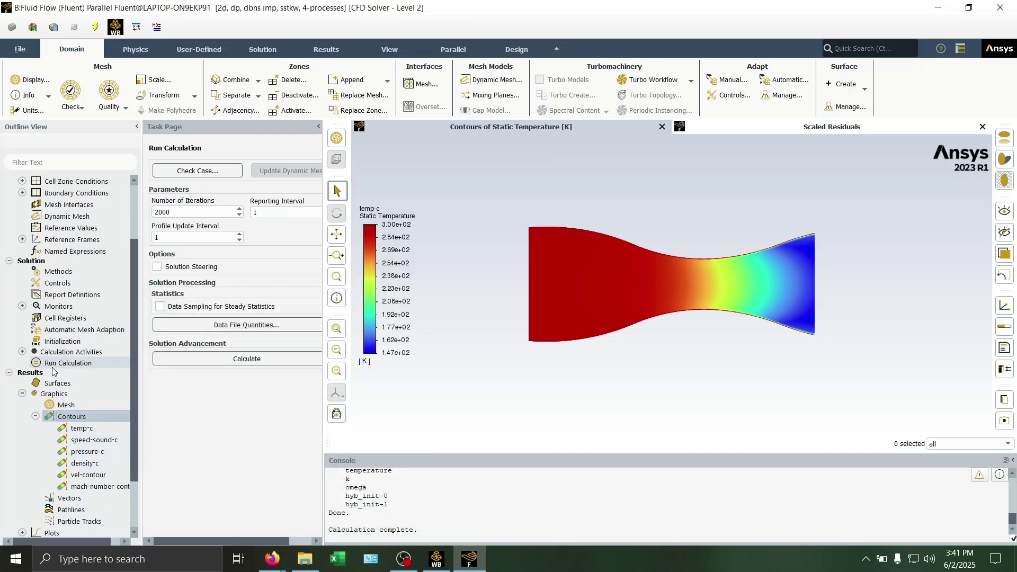
click(388, 313)
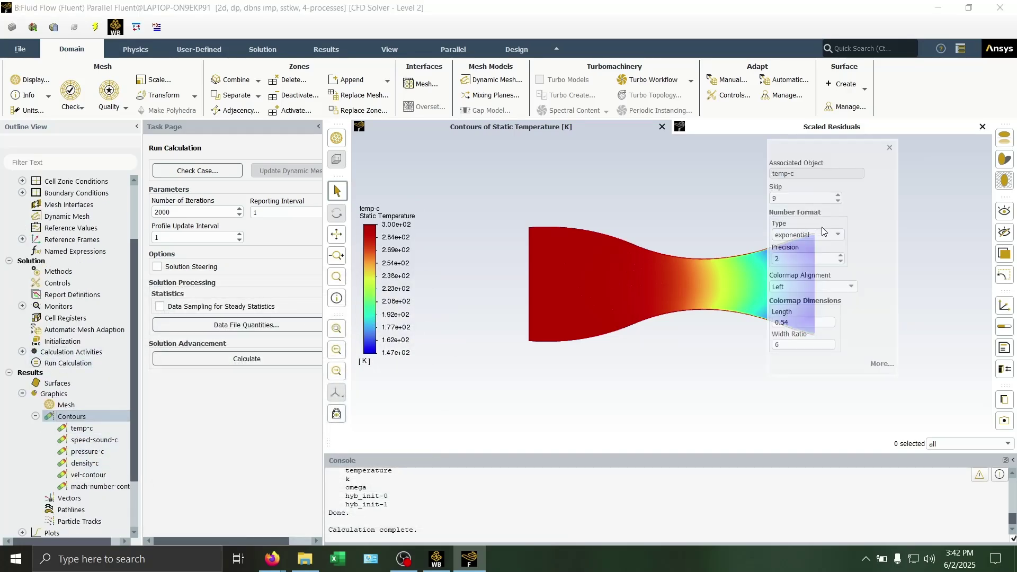
click(824, 233)
click(795, 248)
click(890, 149)
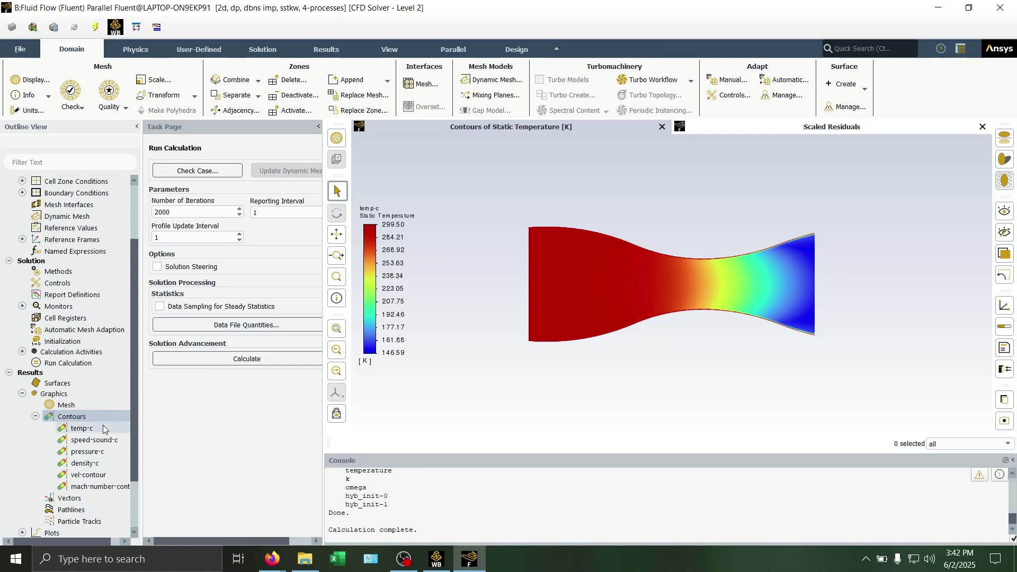
Expand the Plots branch, run a mesh check and examine the reported domain extents of the nozzle
scroll(80, 445, down, 2)
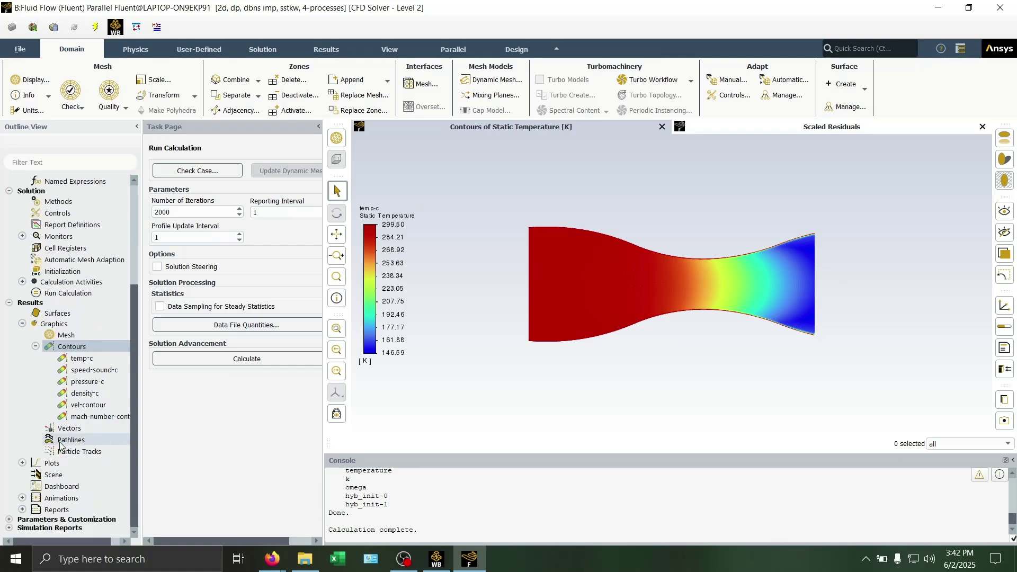
click(22, 463)
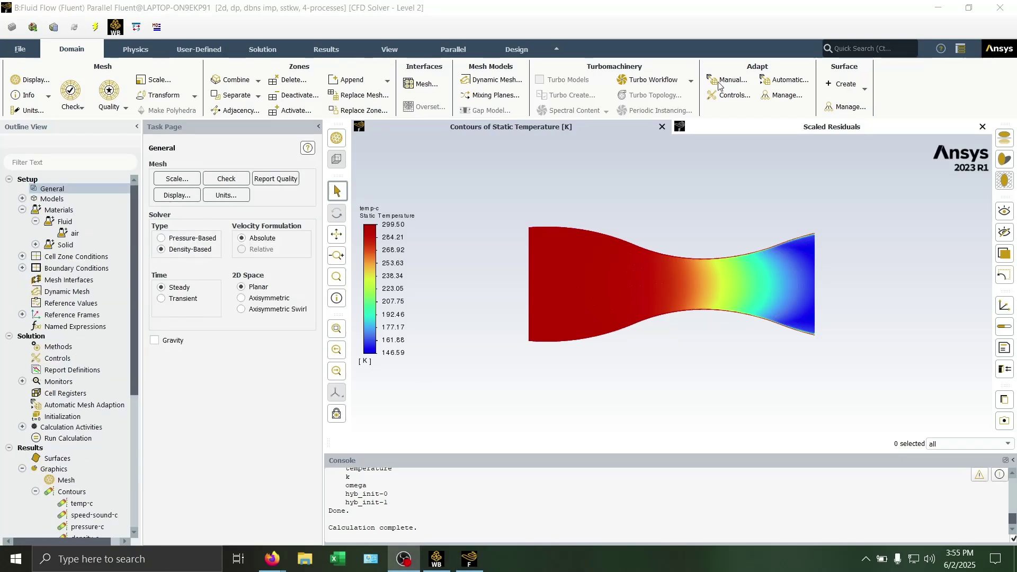
click(222, 180)
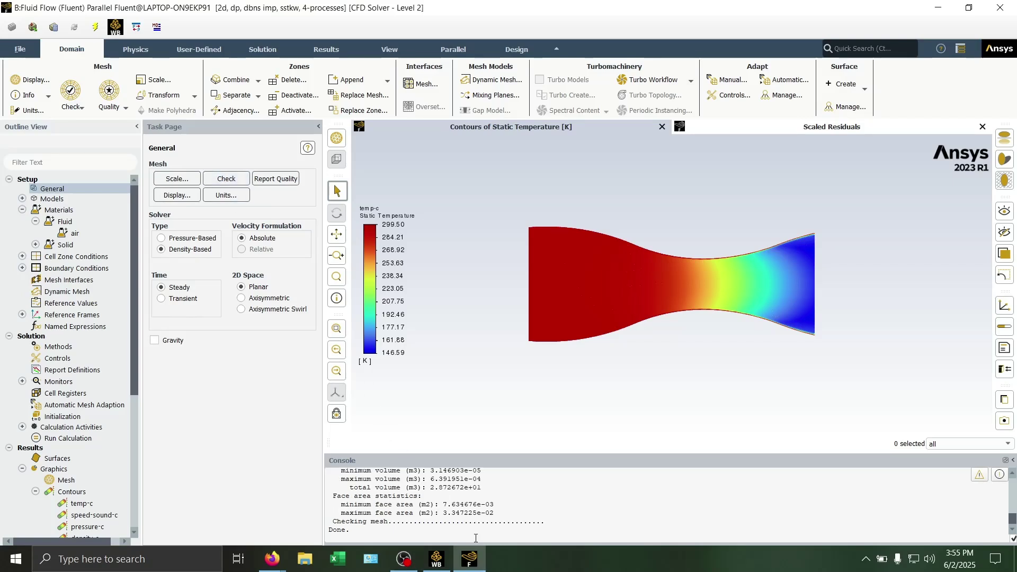
scroll(482, 516, up, 2)
scroll(482, 515, up, 2)
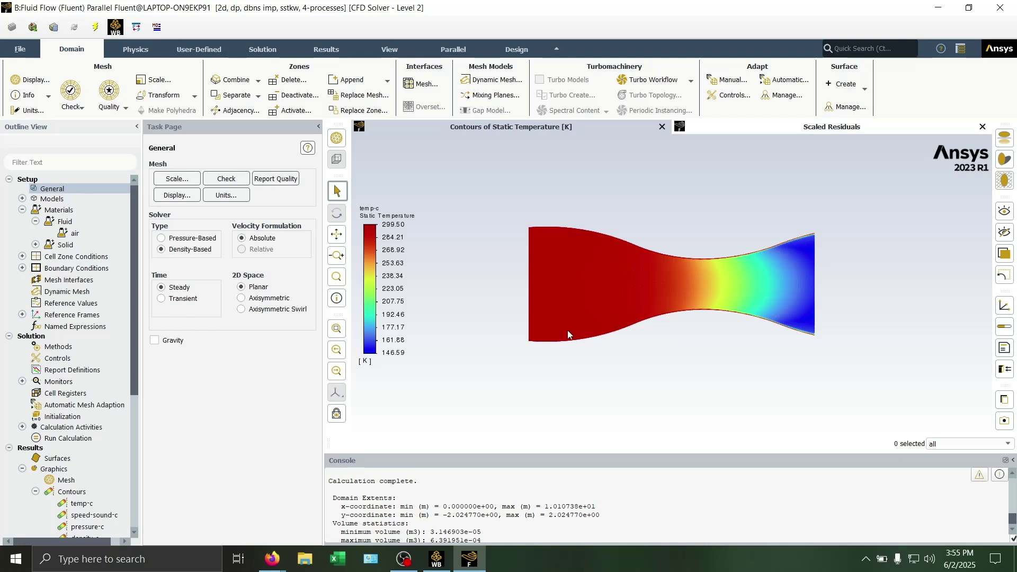
Start a new XY plot and create from it a line surface named centerline with x1 set to 10.11 m
scroll(83, 337, down, 6)
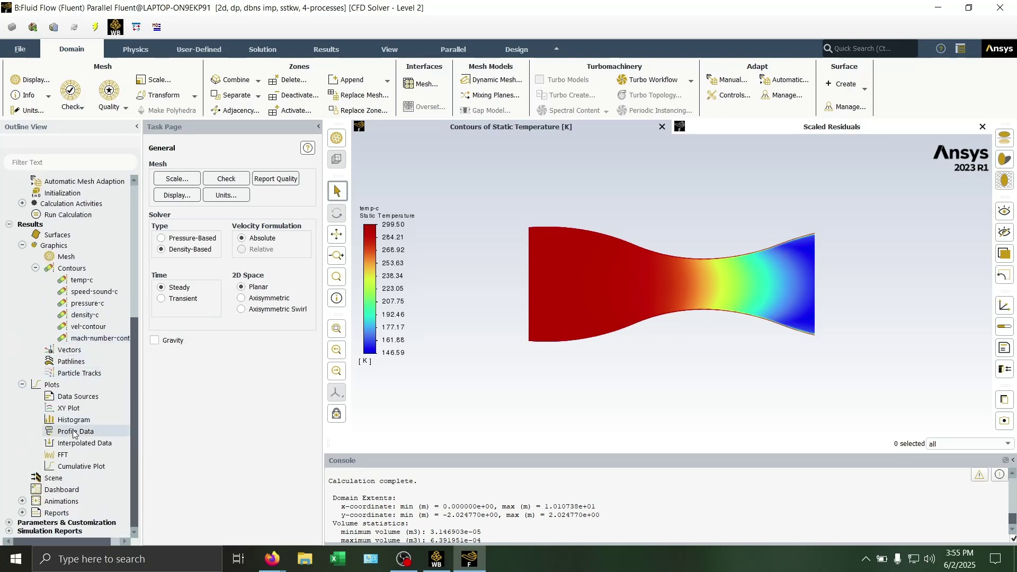
right_click(85, 406)
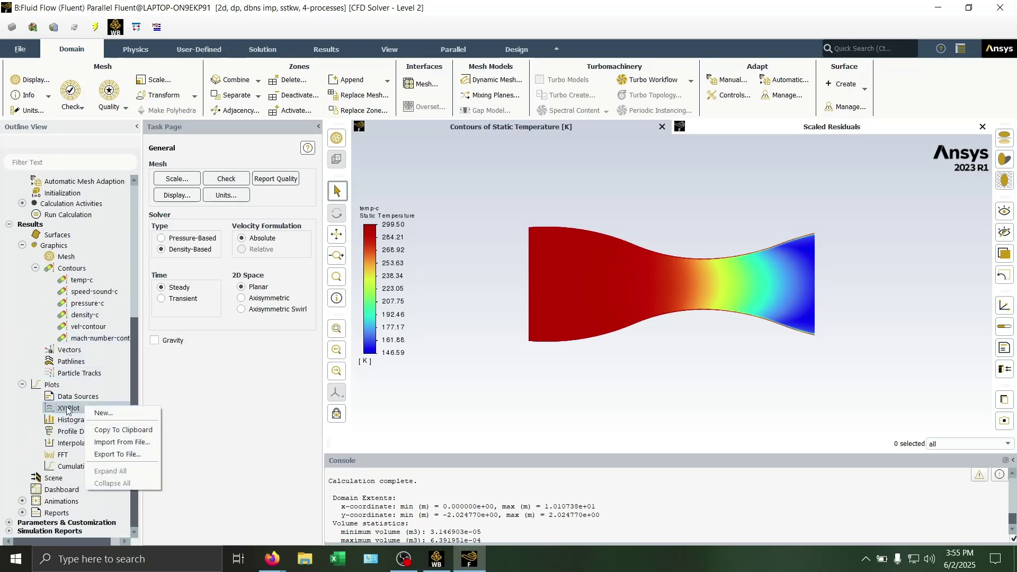
click(102, 413)
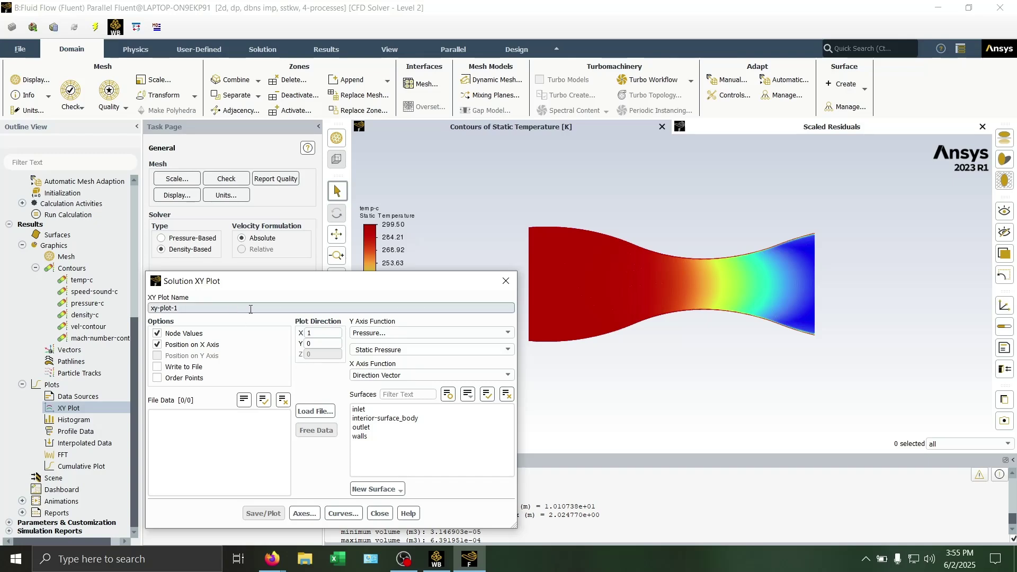
click(367, 490)
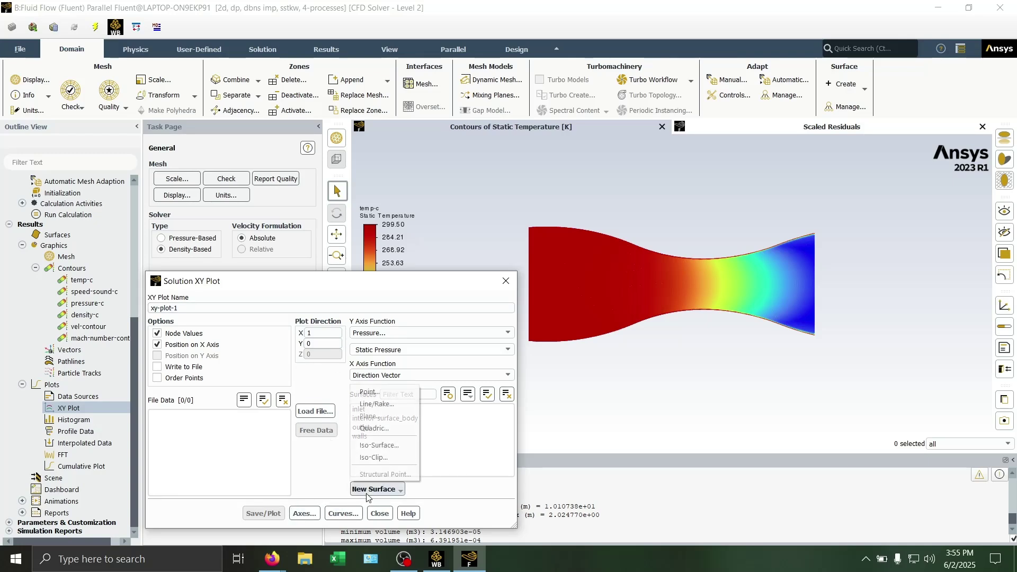
click(386, 404)
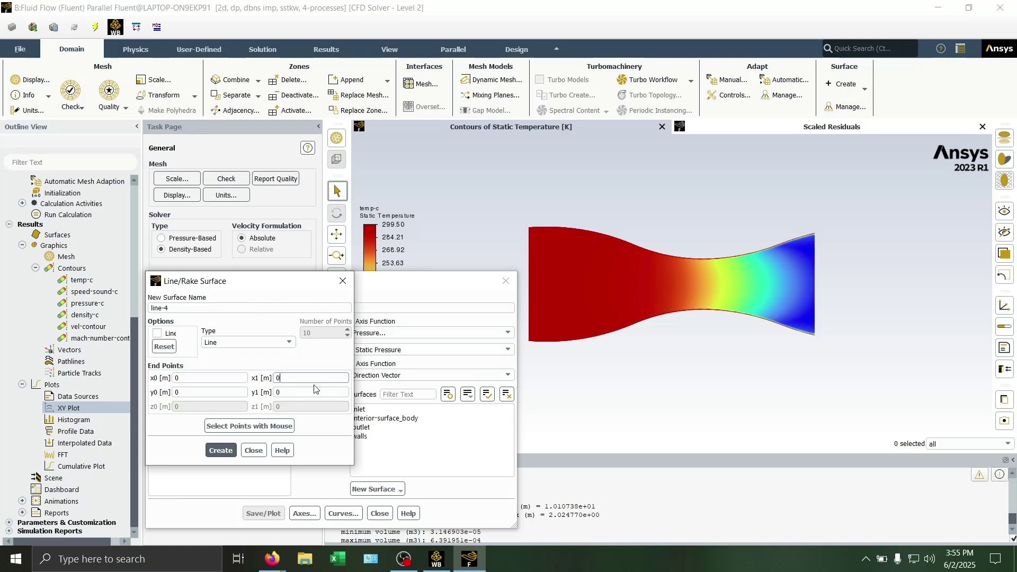
key(BackSpace)
text(10.11)
drag(175, 308, 132, 308)
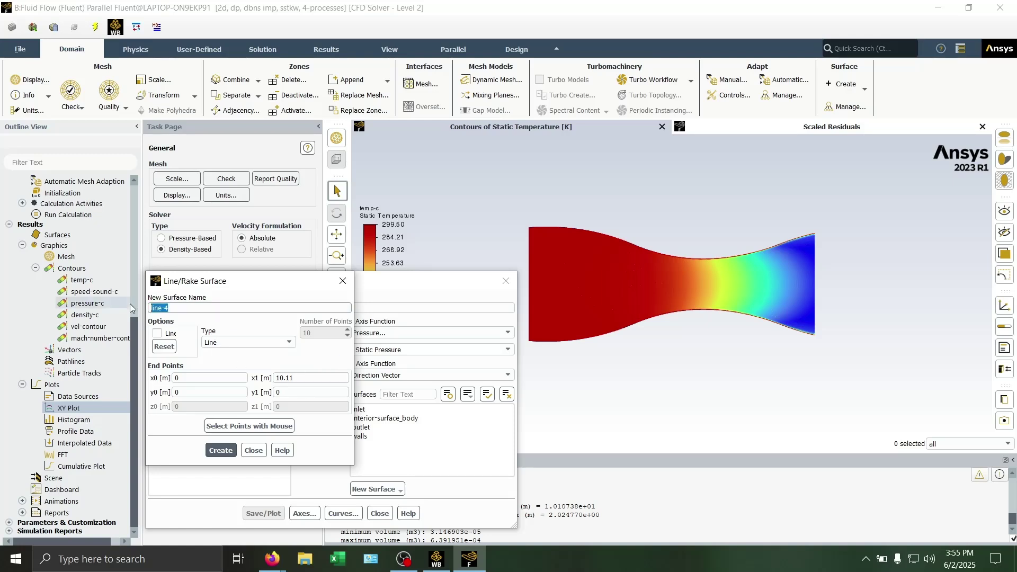
text(centerline)
click(217, 451)
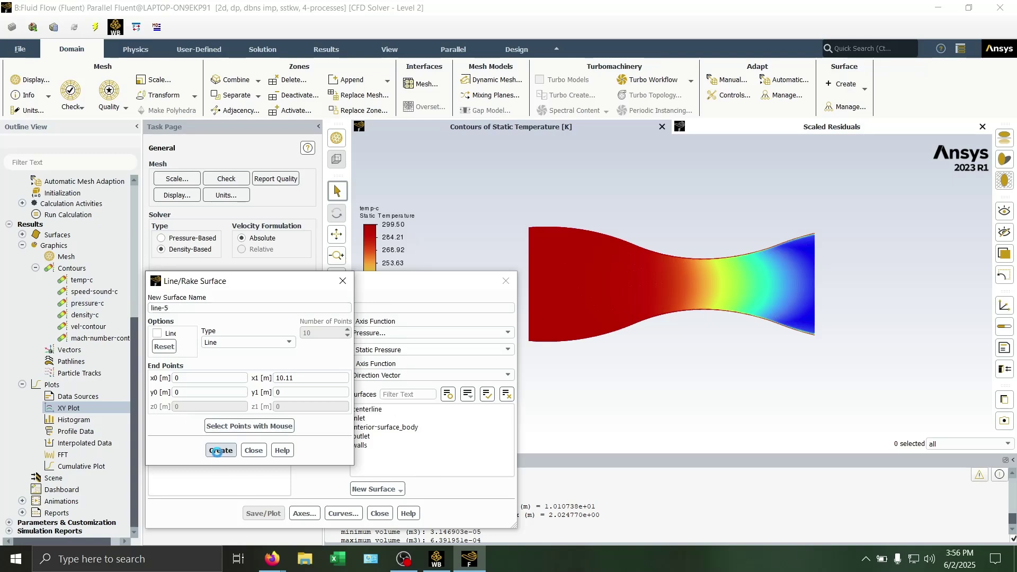
click(253, 450)
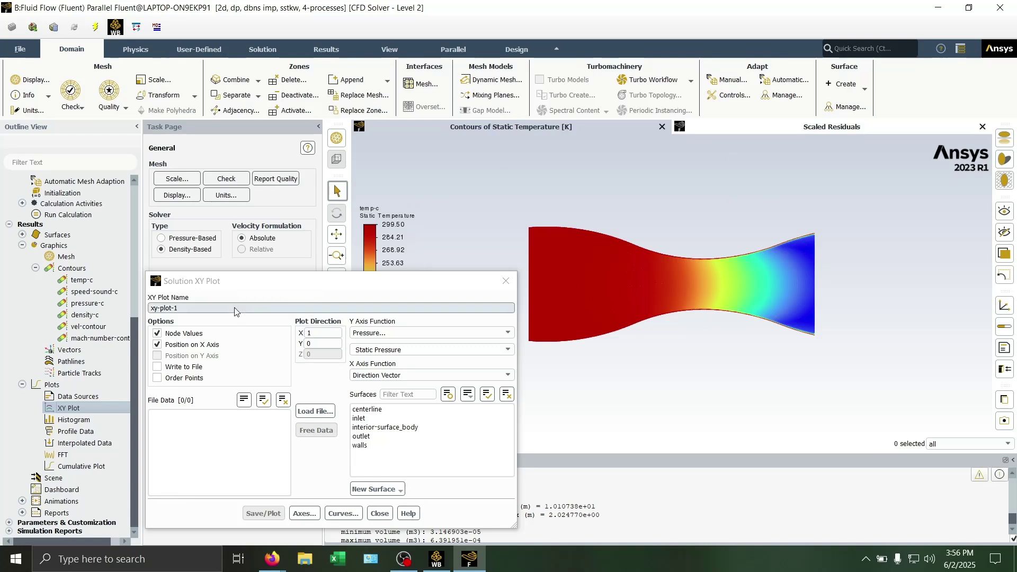
Name the XY plot pressure-p, save and plot Static Pressure along the centerline surface, and close its settings
drag(190, 308, 149, 313)
text(pressure-p)
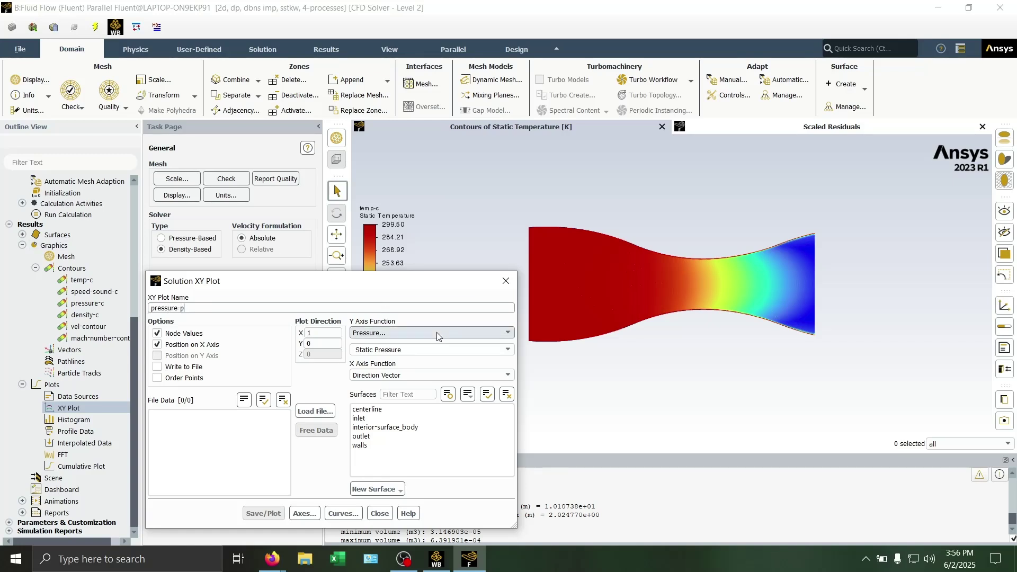
click(382, 410)
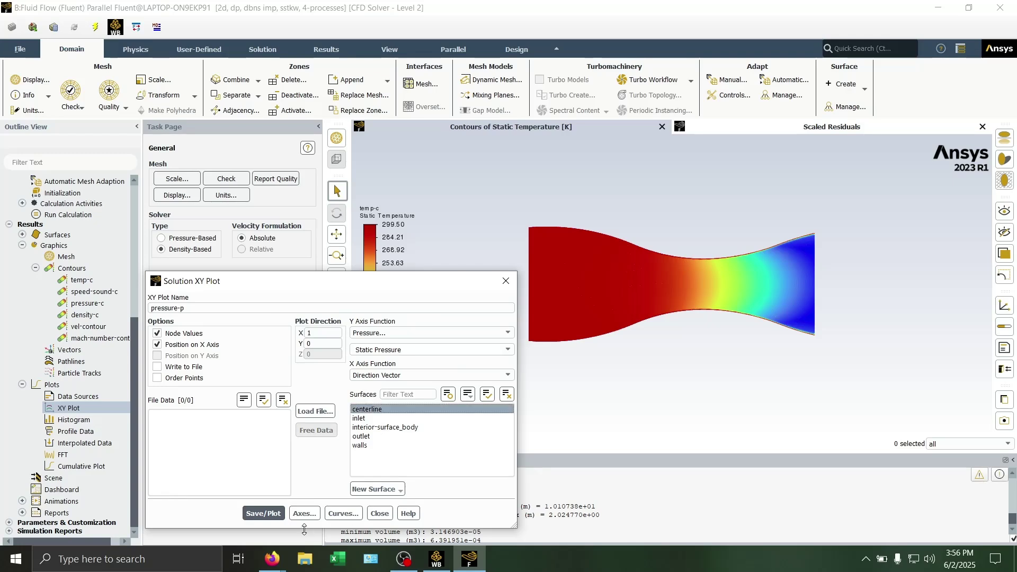
click(275, 515)
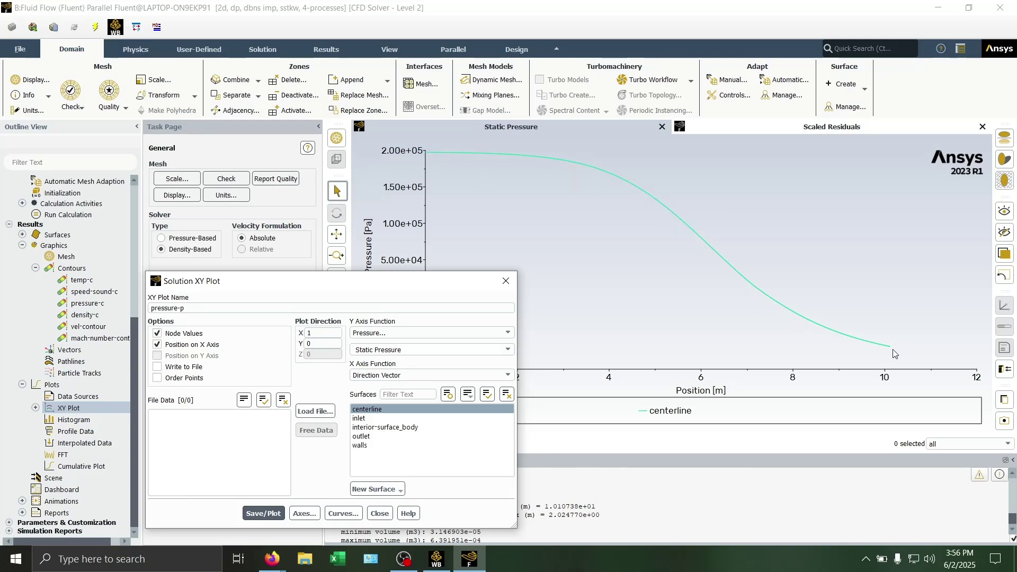
click(508, 282)
Change the Y axis number format of the static pressure plot to float and apply it
double_click(393, 306)
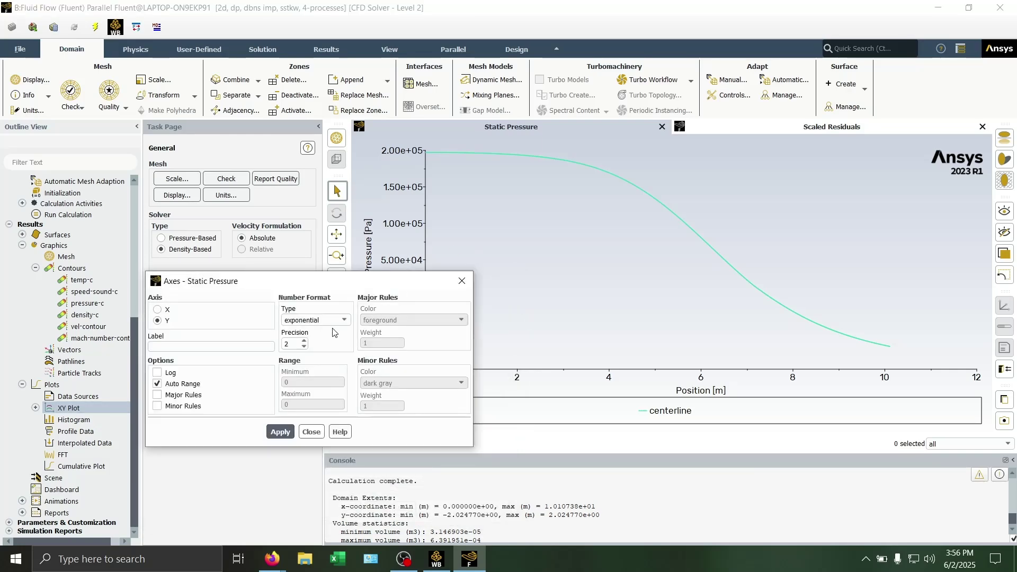
click(316, 320)
click(314, 337)
click(279, 431)
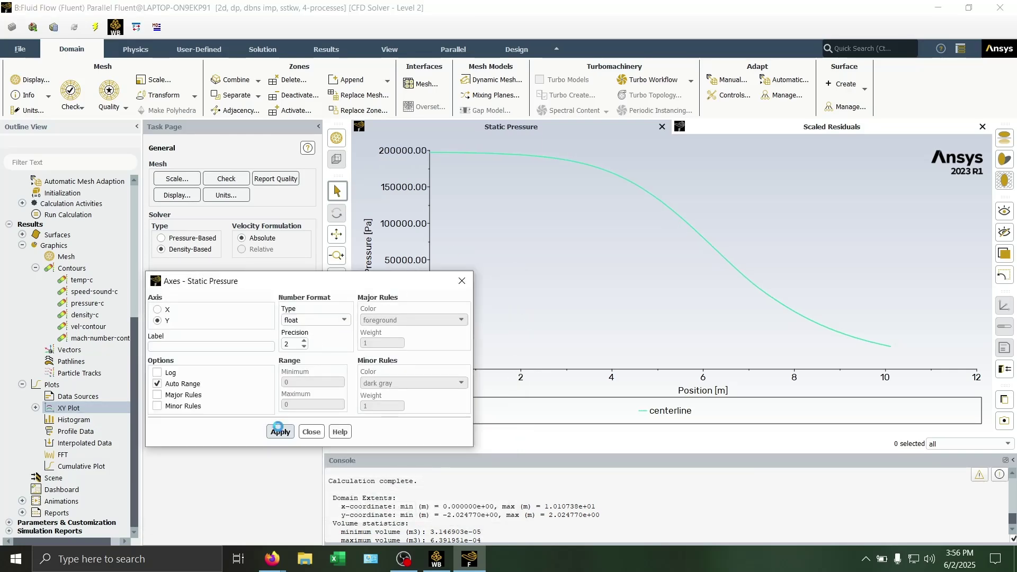
click(311, 432)
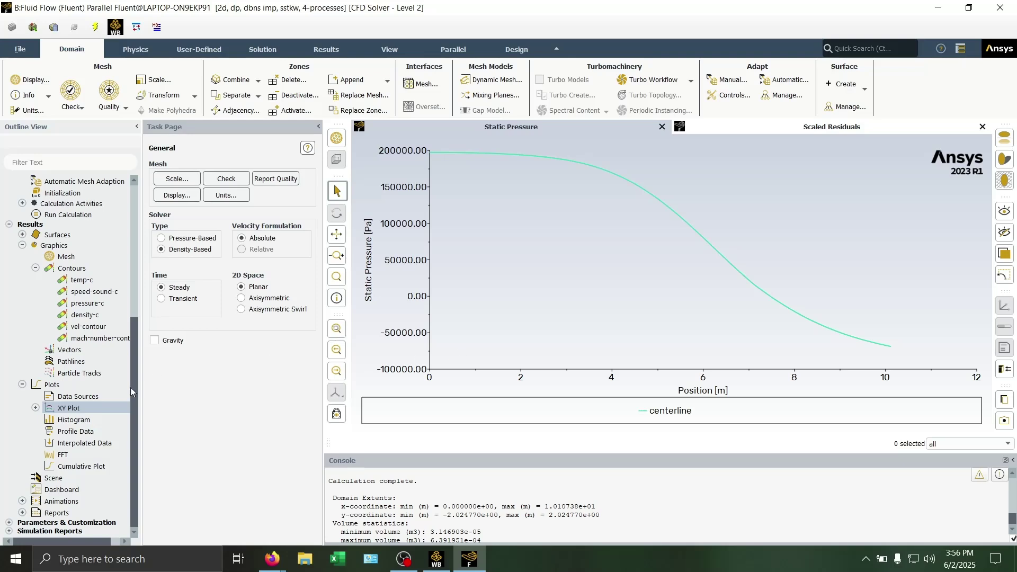
Create a new XY plot named vel-p with Velocity Magnitude as the Y axis function
right_click(72, 408)
click(88, 417)
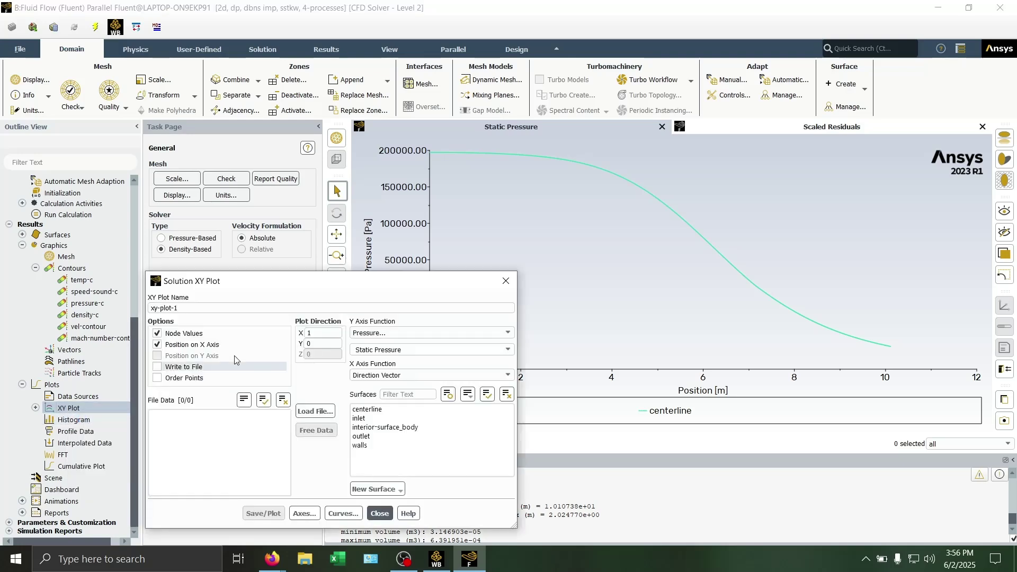
triple_click(164, 308)
text(ve)
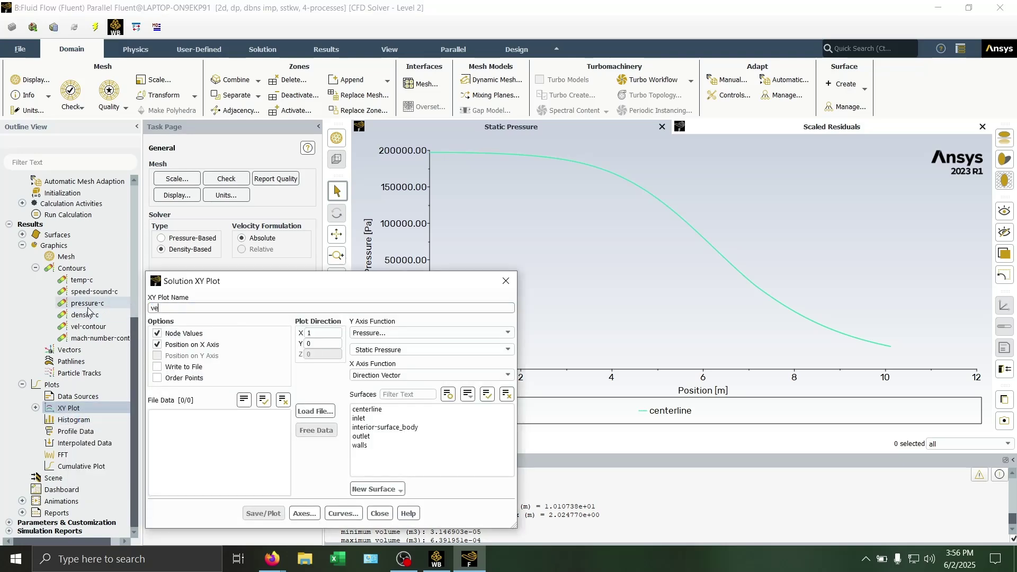
text(l-p)
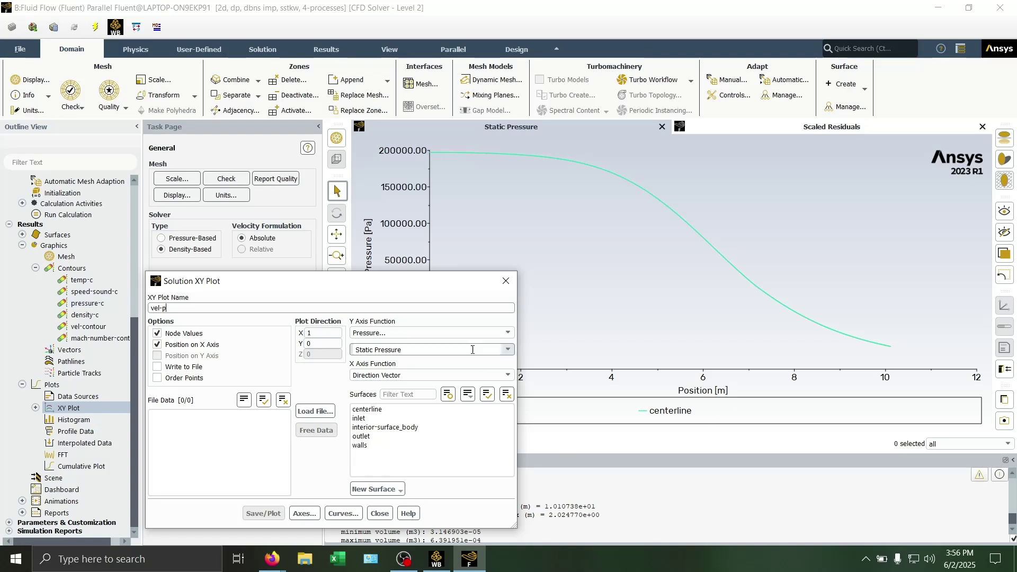
click(507, 332)
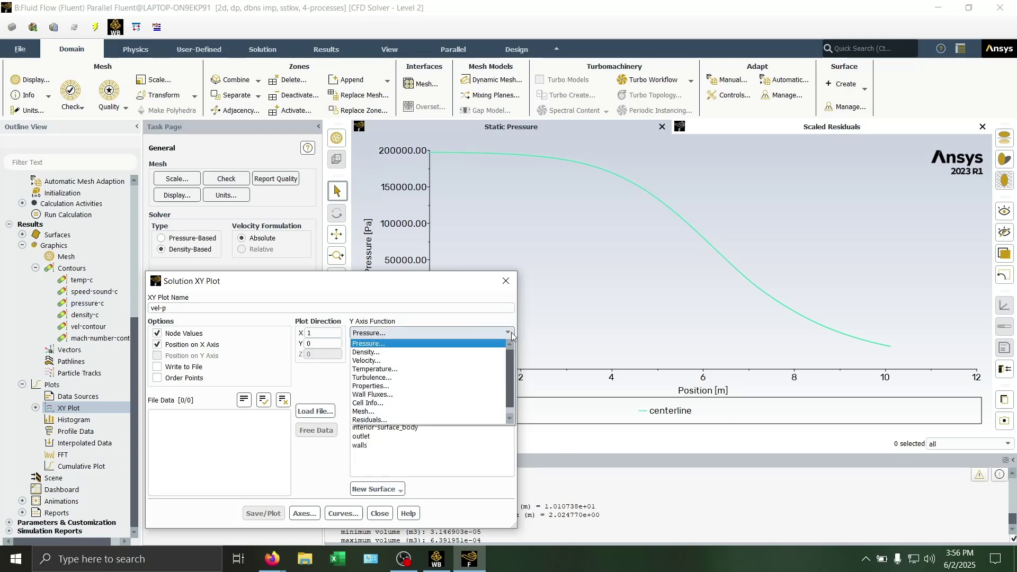
click(423, 360)
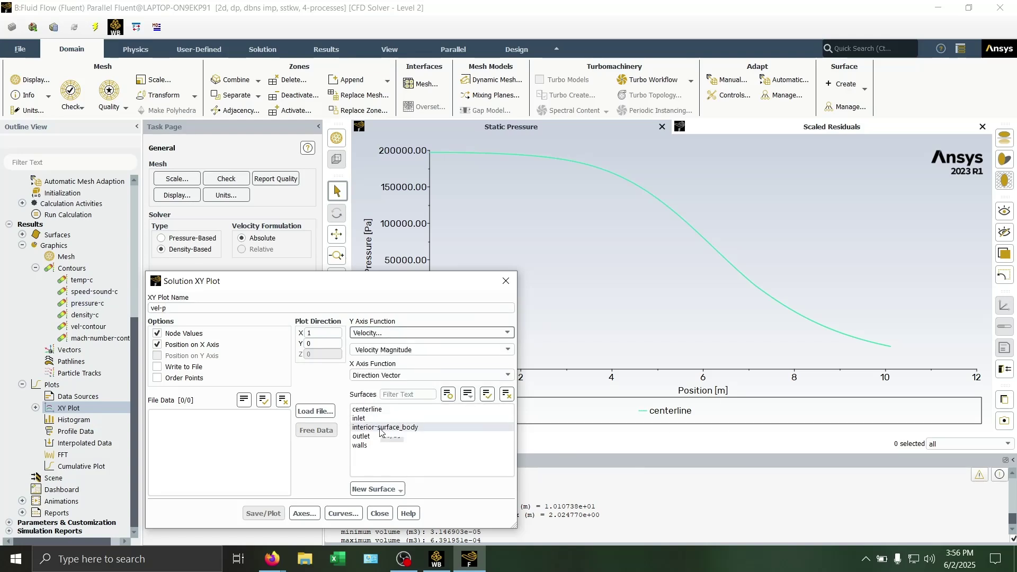
Select the centerline surface for the velocity plot, save and plot it, and close its settings
click(368, 409)
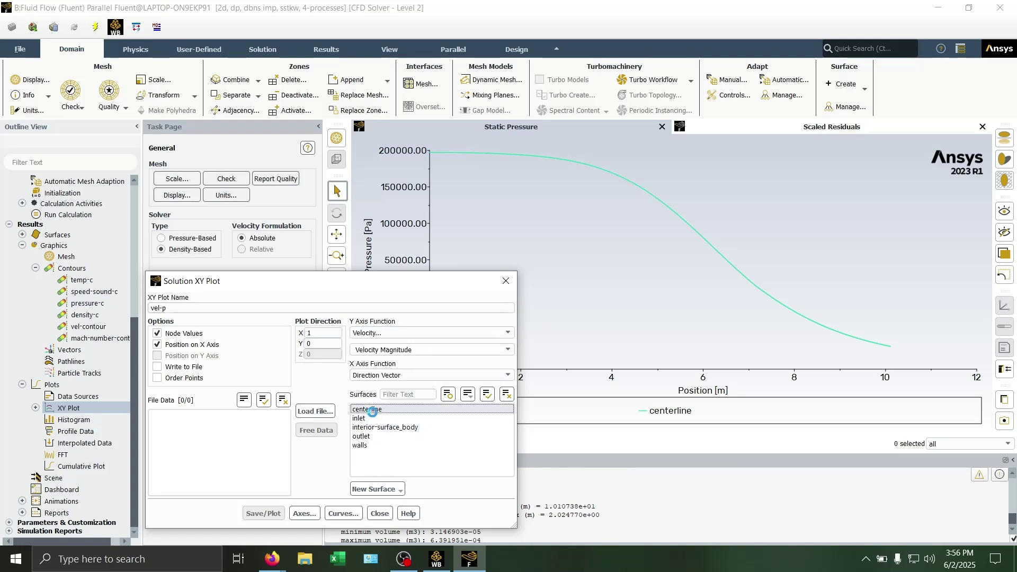
click(261, 514)
click(380, 513)
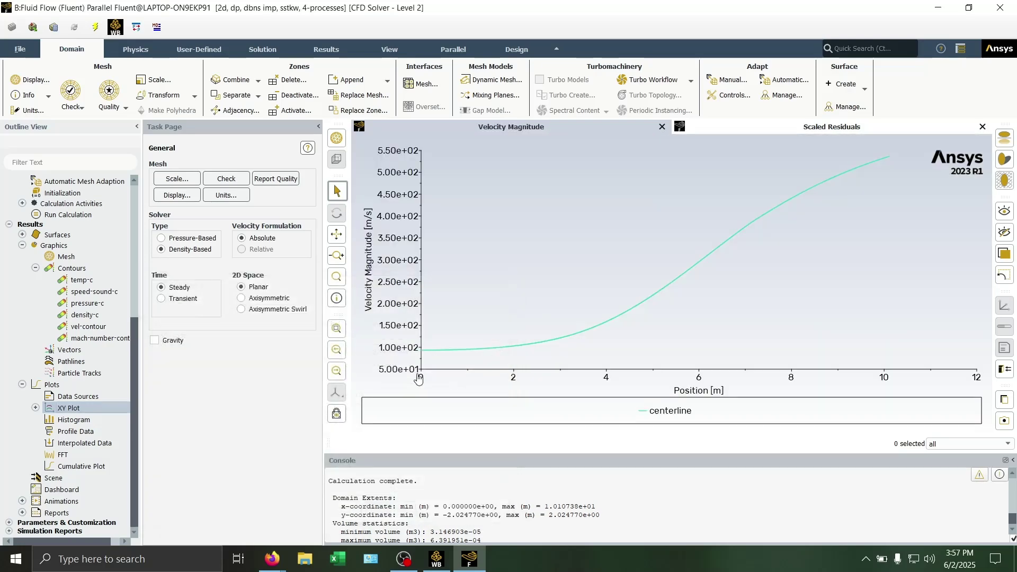
Change the Y axis number format of the velocity magnitude plot to float and apply it
double_click(418, 377)
click(315, 320)
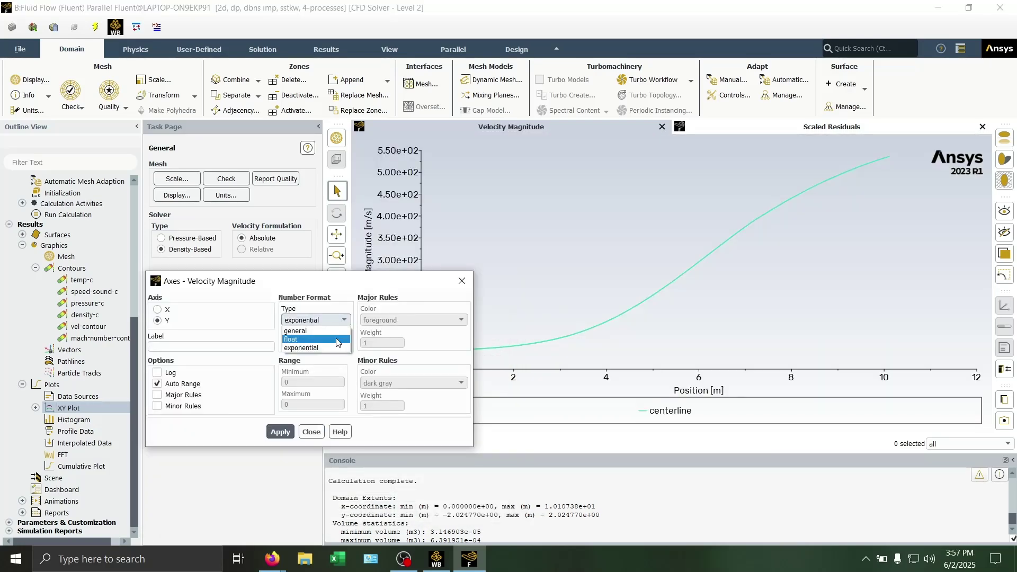
click(336, 342)
click(280, 432)
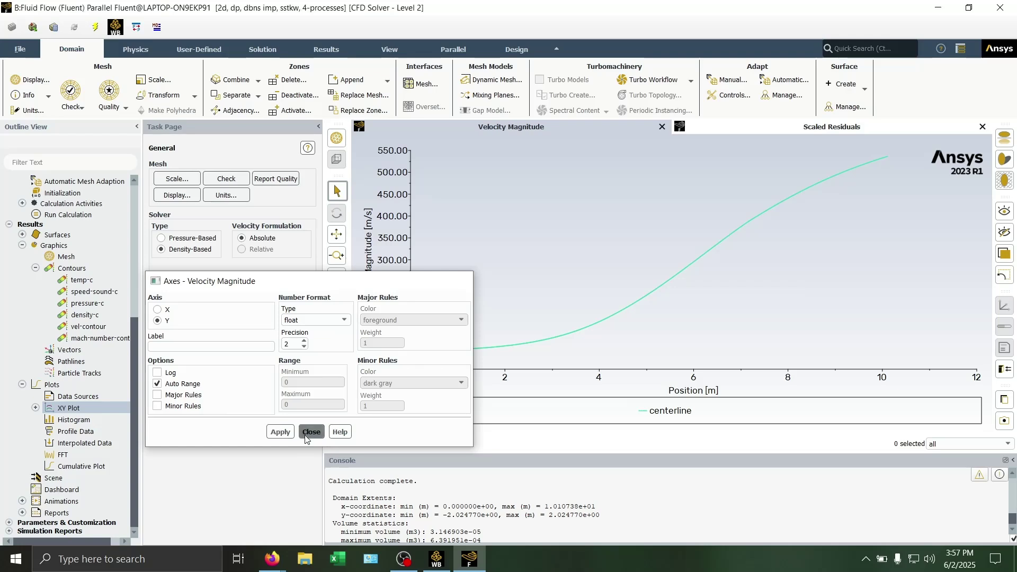
click(311, 433)
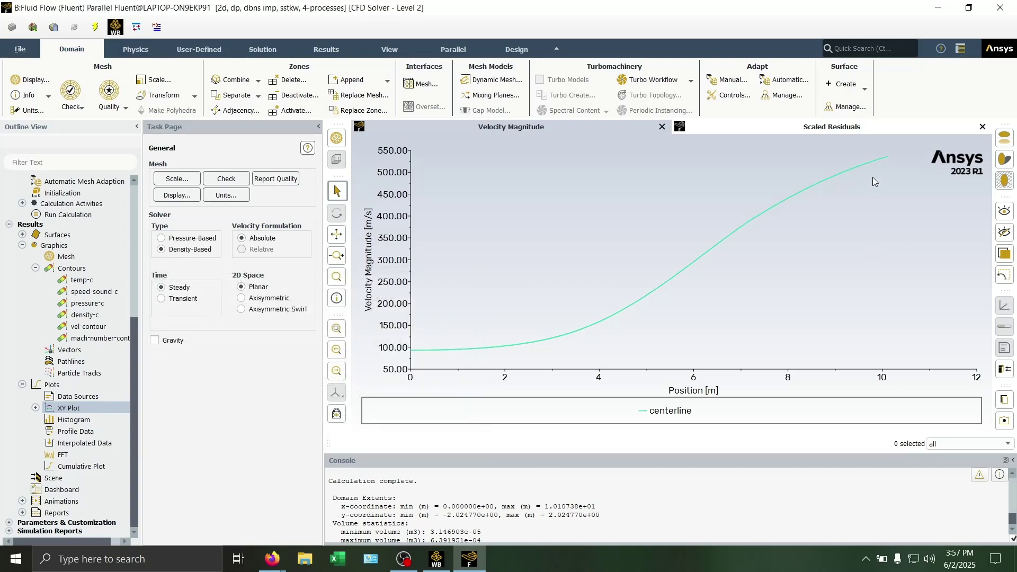
Create a new XY plot named density-p with Density as the Y axis function
click(35, 408)
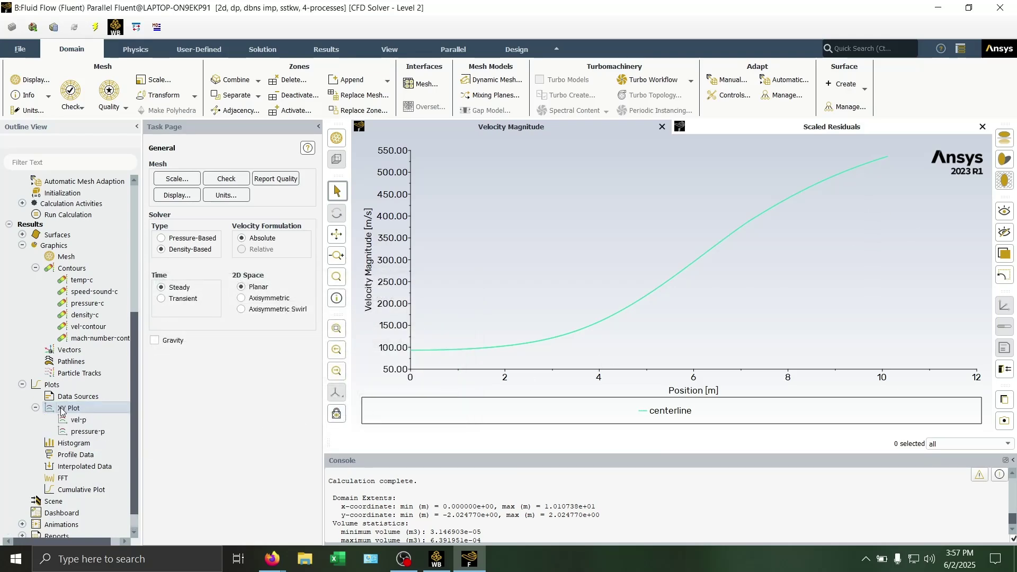
right_click(63, 408)
click(82, 419)
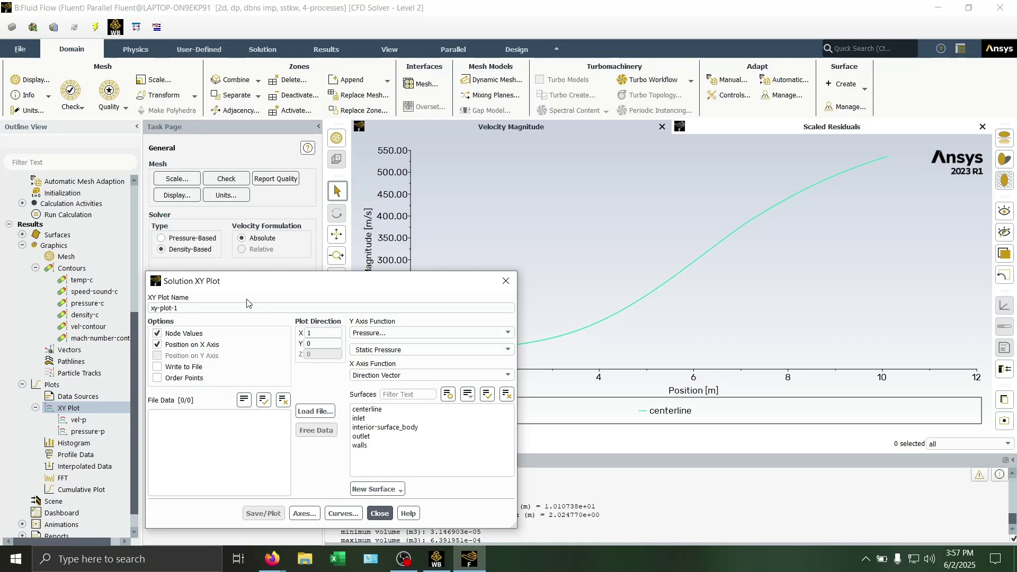
drag(246, 307, 137, 313)
text(density-p)
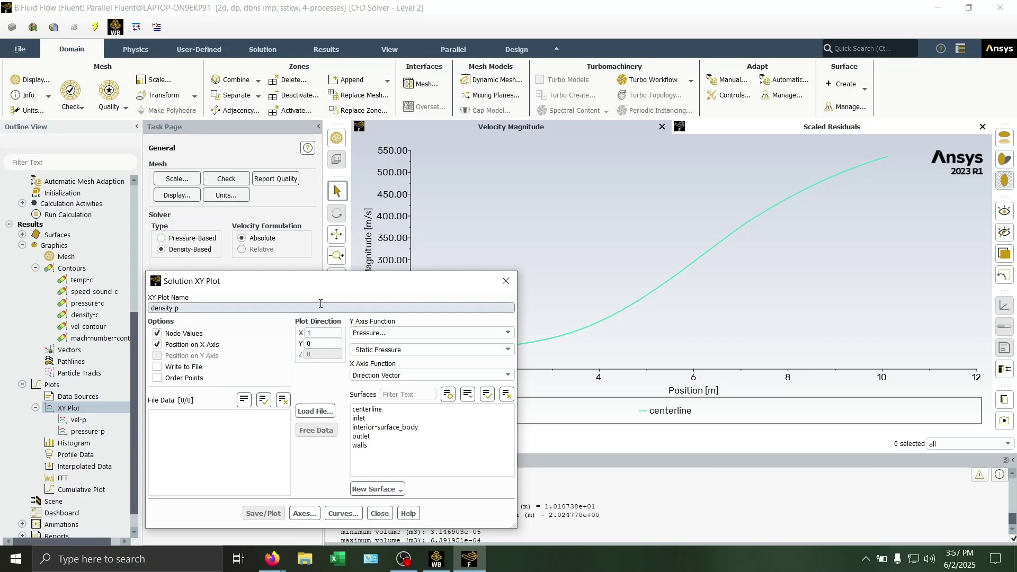
click(474, 335)
click(419, 355)
key(Down)
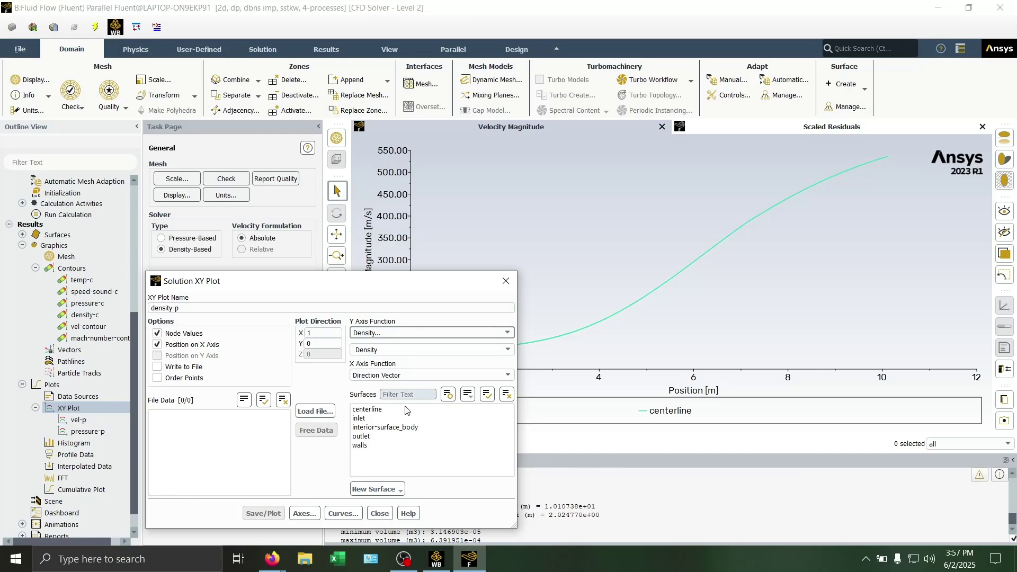
Select the centerline surface for the density-p plot, save and plot it, and close its settings
click(371, 409)
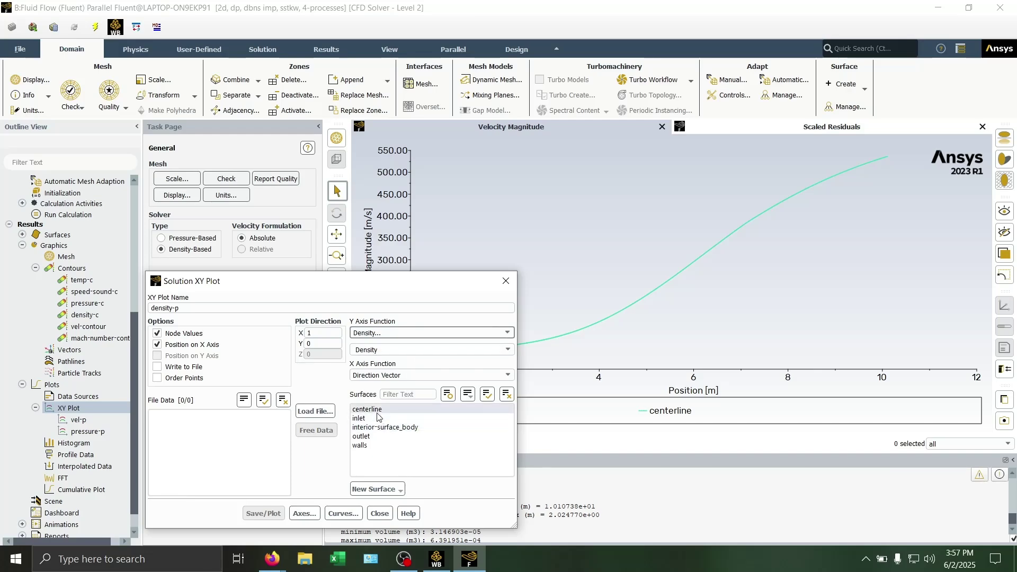
click(256, 514)
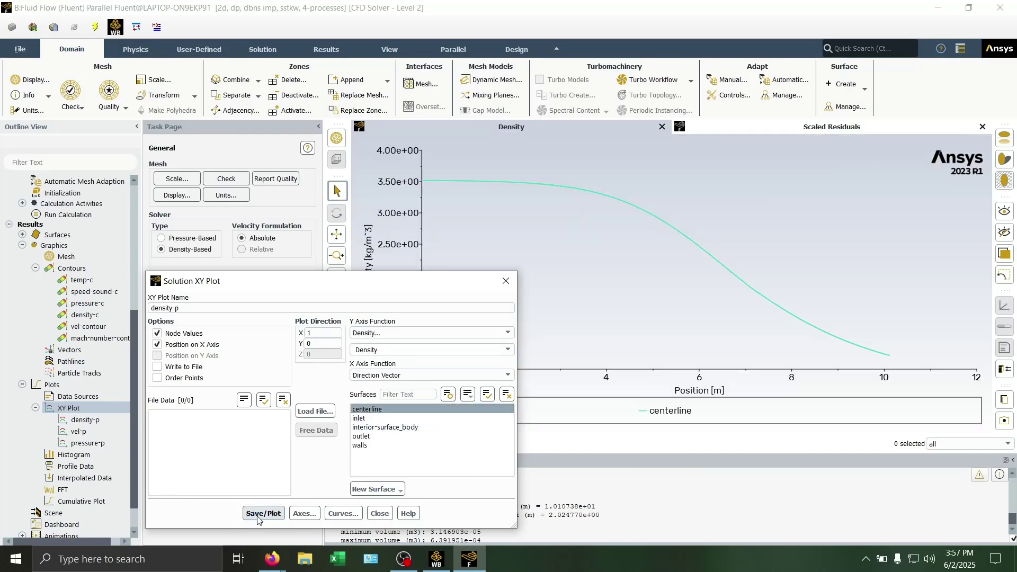
click(380, 514)
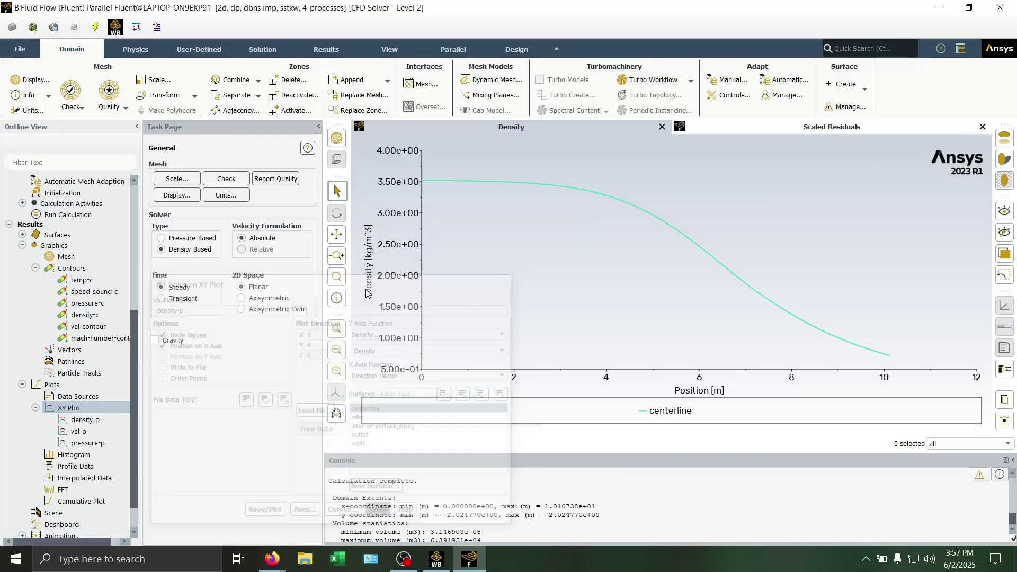
Change the Y axis number format of the density plot to float and apply it
double_click(416, 257)
click(315, 321)
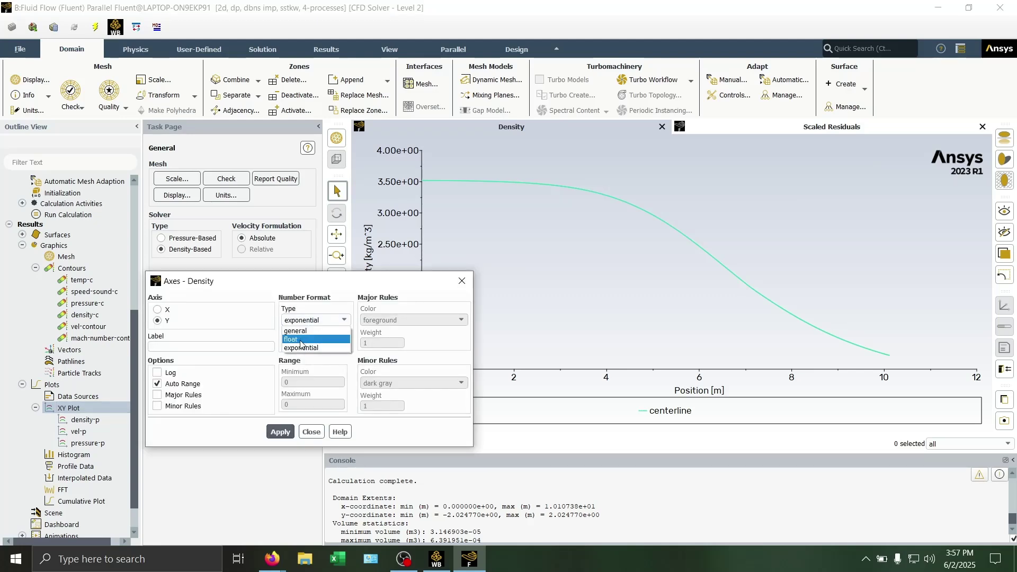
click(300, 342)
click(280, 431)
click(311, 432)
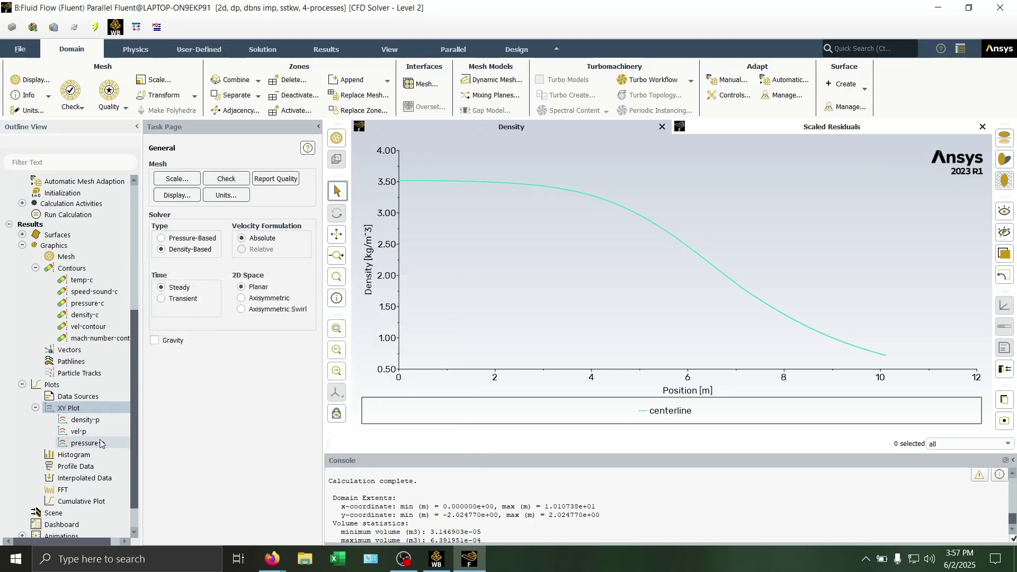
Create a new XY plot named speed-of-sound-p with Sound Speed from the Properties category as the Y axis function
right_click(84, 408)
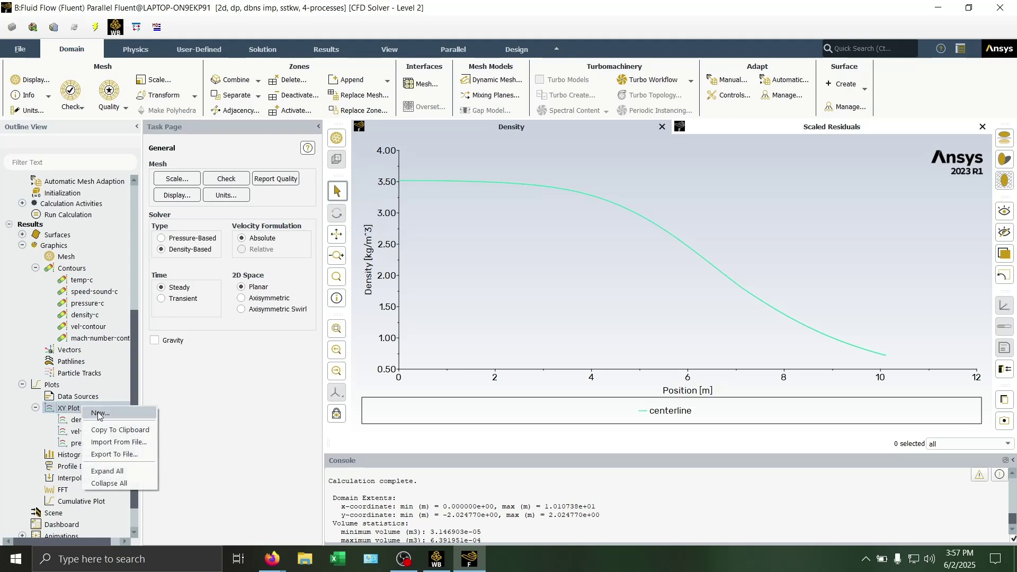
click(98, 416)
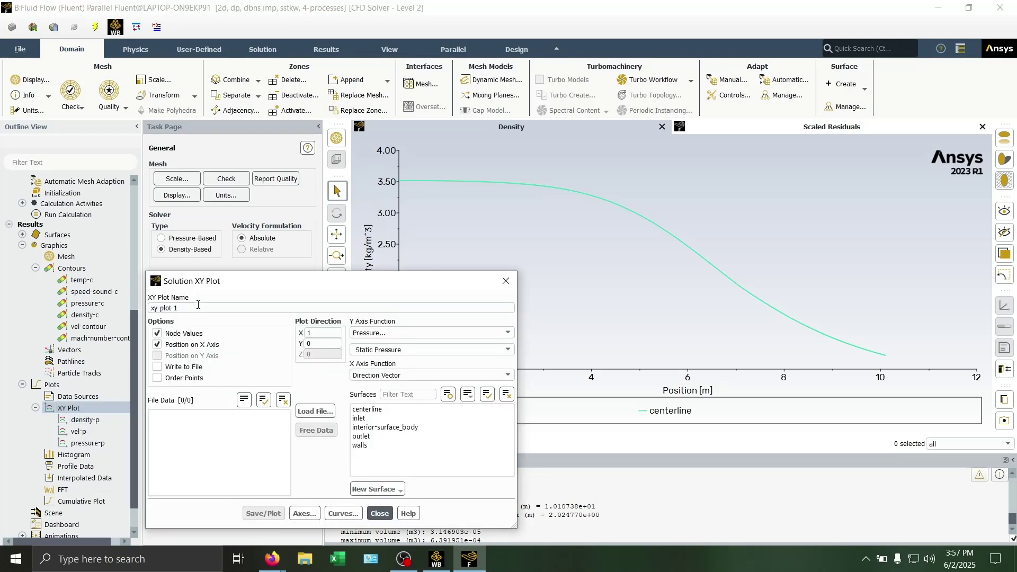
drag(198, 304, 153, 308)
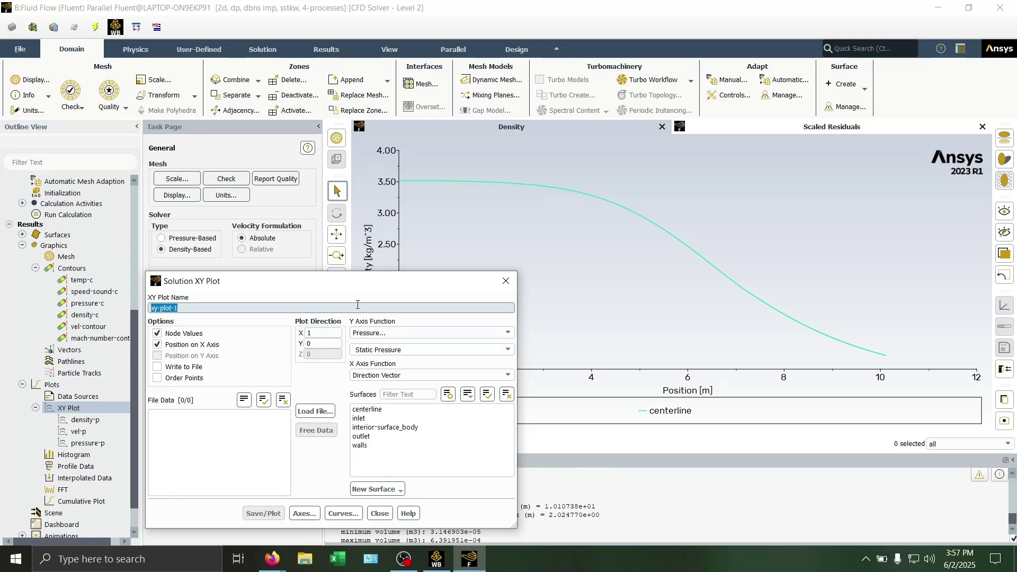
text(speed-of-sound-p)
click(411, 333)
click(371, 386)
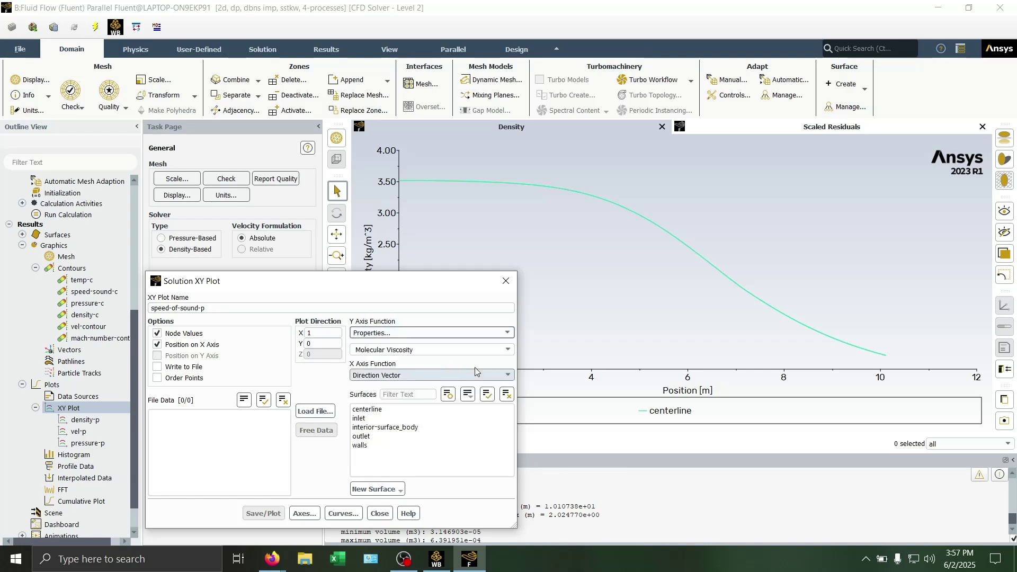
click(507, 350)
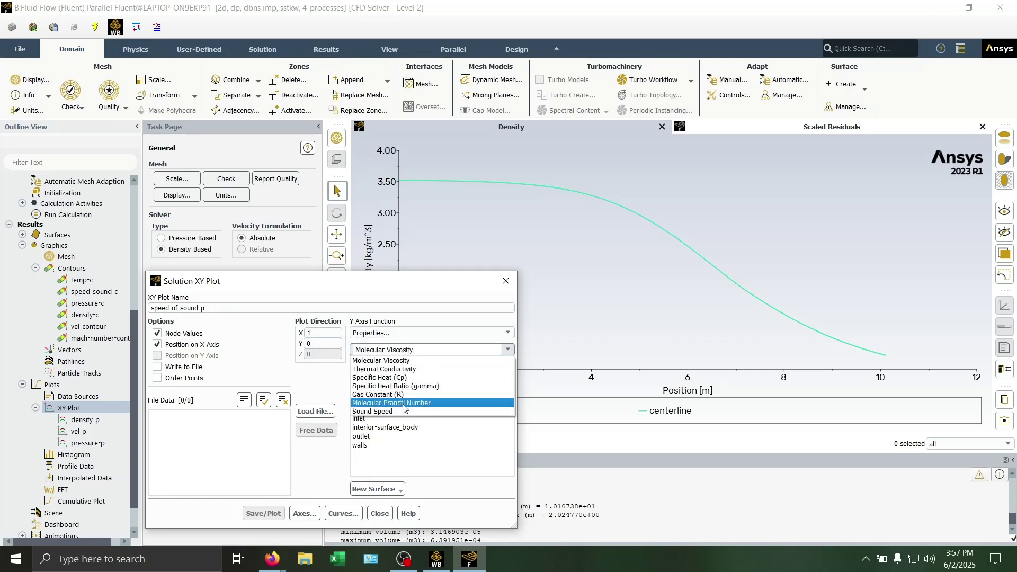
click(385, 412)
Select the centerline surface for the speed-of-sound-p plot, save and plot it, and close its settings
click(385, 411)
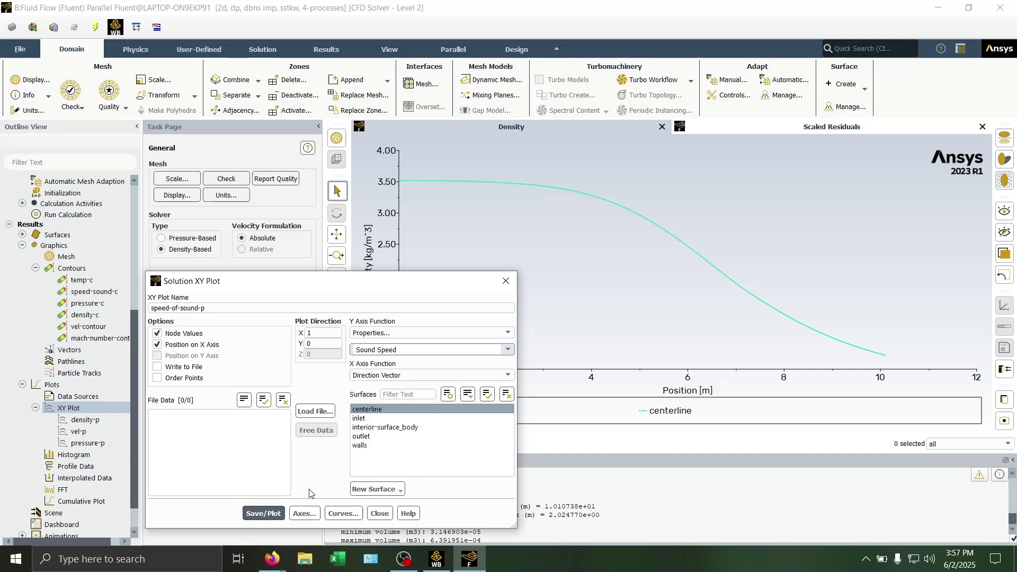
click(264, 513)
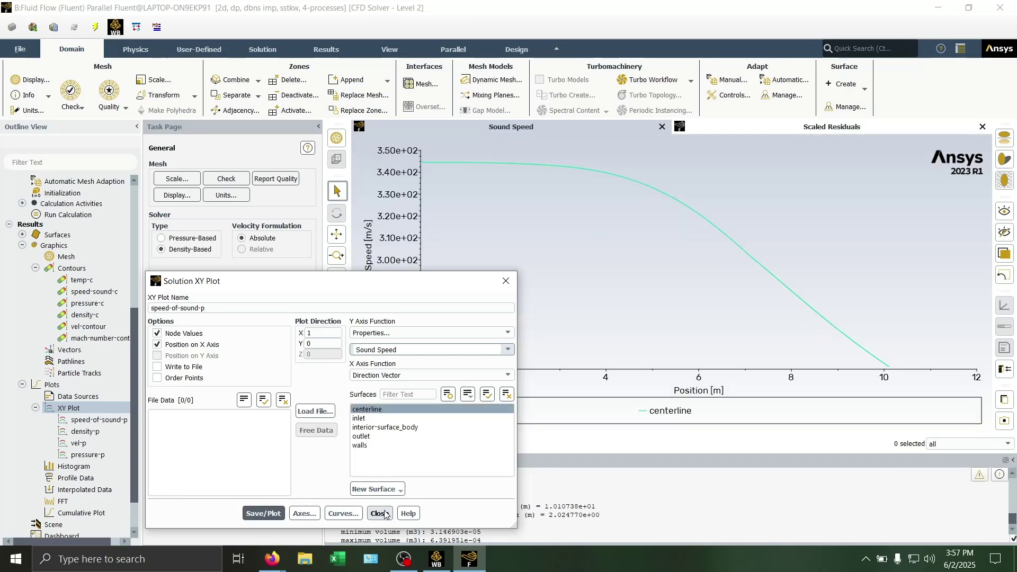
click(379, 514)
Change the Y axis number format of the sound speed plot to float and apply it
double_click(441, 287)
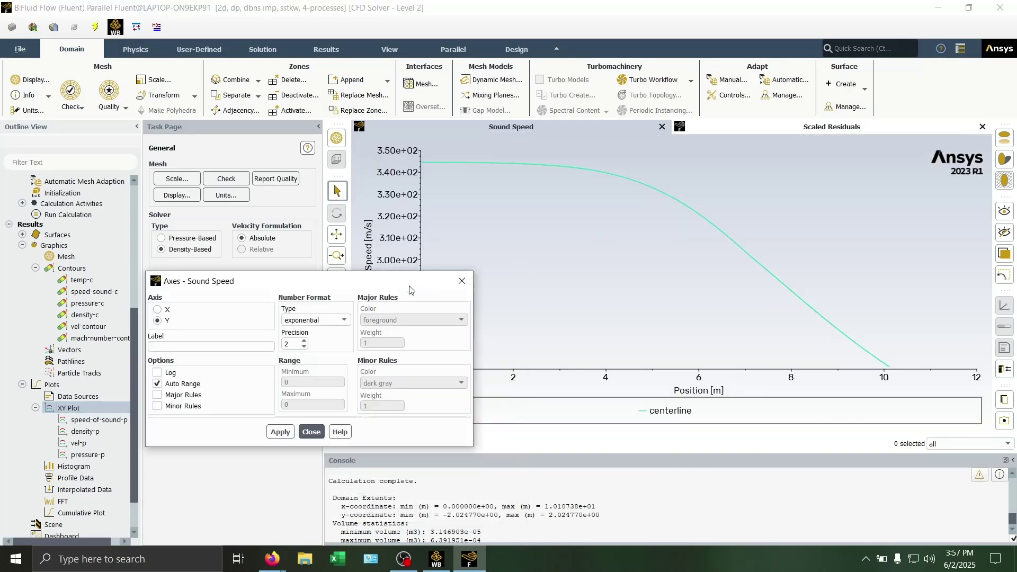
click(313, 320)
click(306, 335)
click(281, 432)
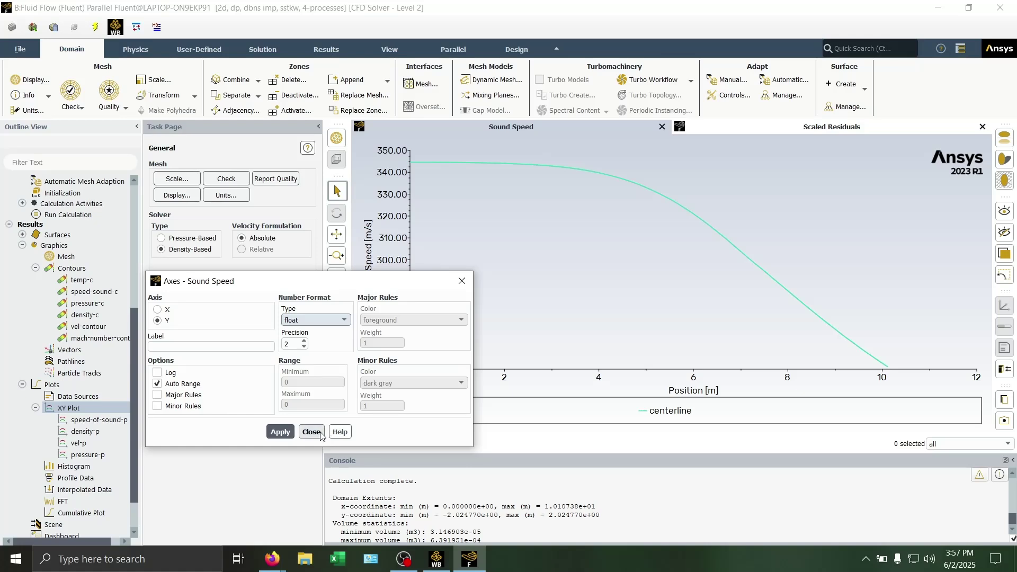
click(320, 434)
Create a new XY plot named temp-p with Static Temperature as the Y axis function
right_click(59, 405)
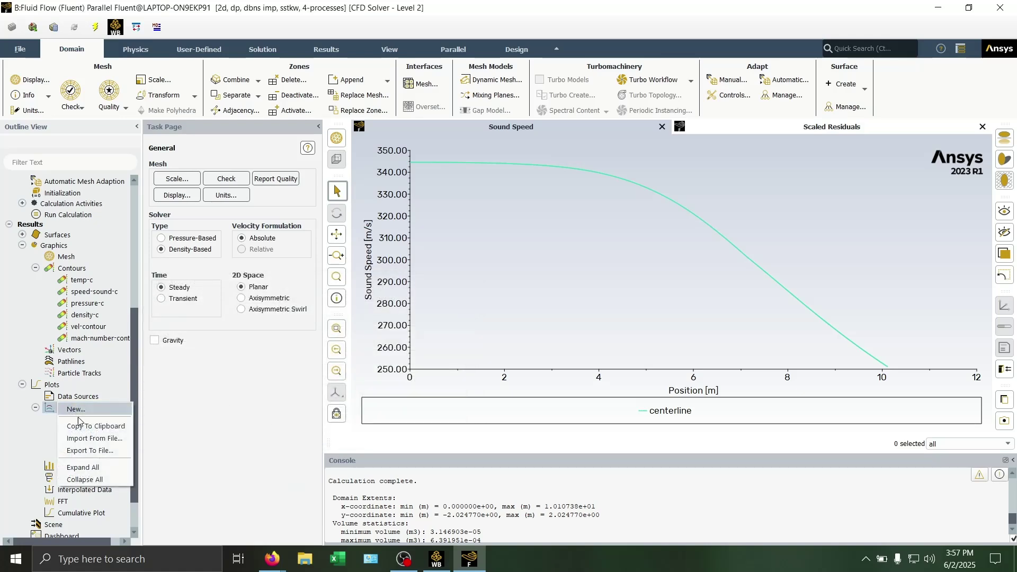
click(77, 409)
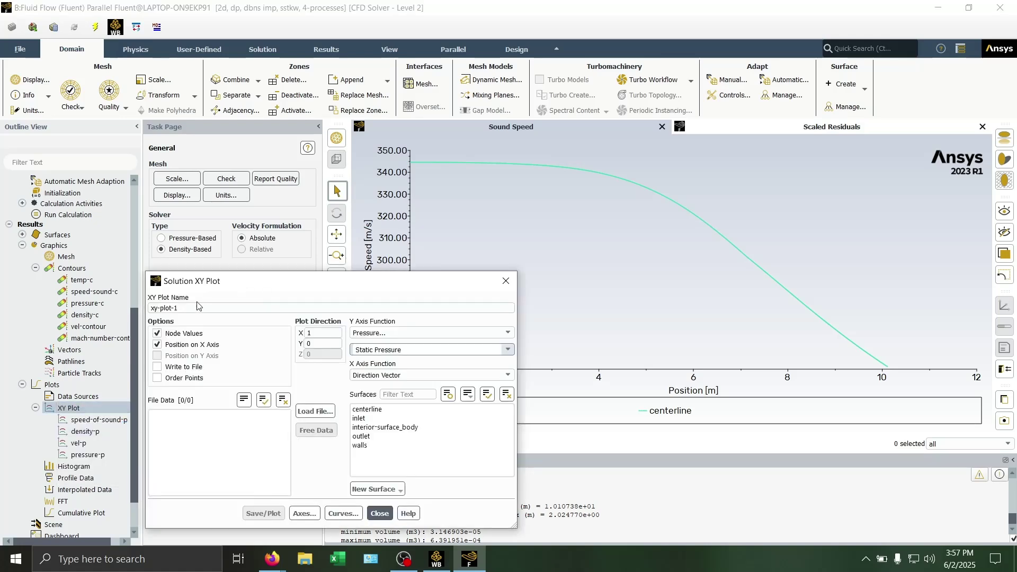
triple_click(197, 305)
text(temp)
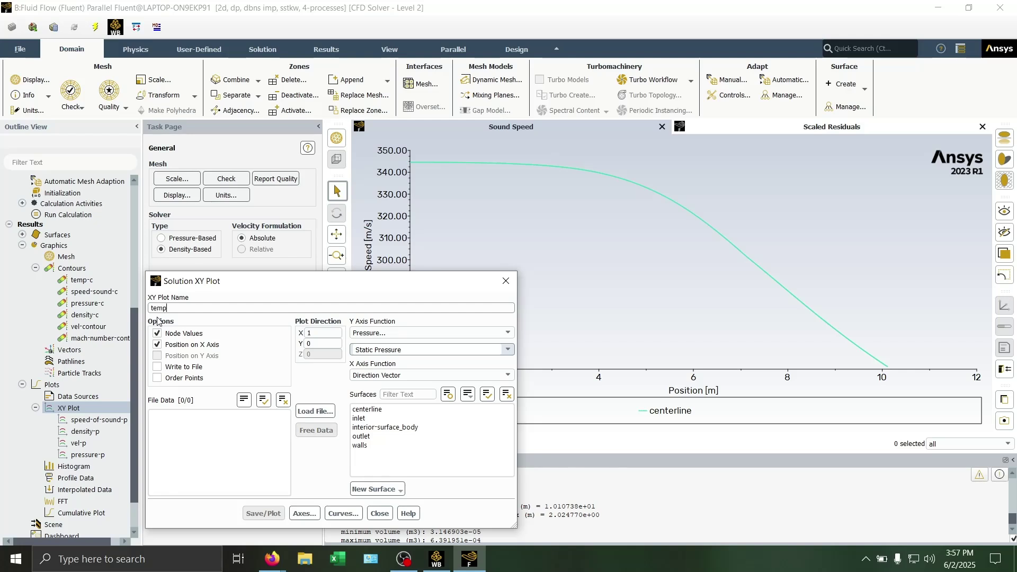
text(-p)
click(432, 333)
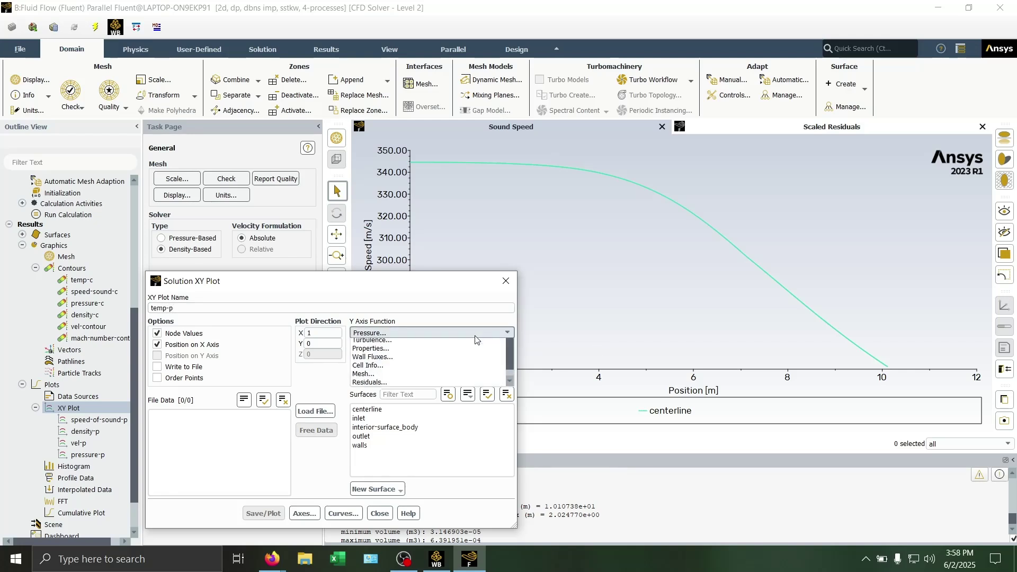
click(438, 369)
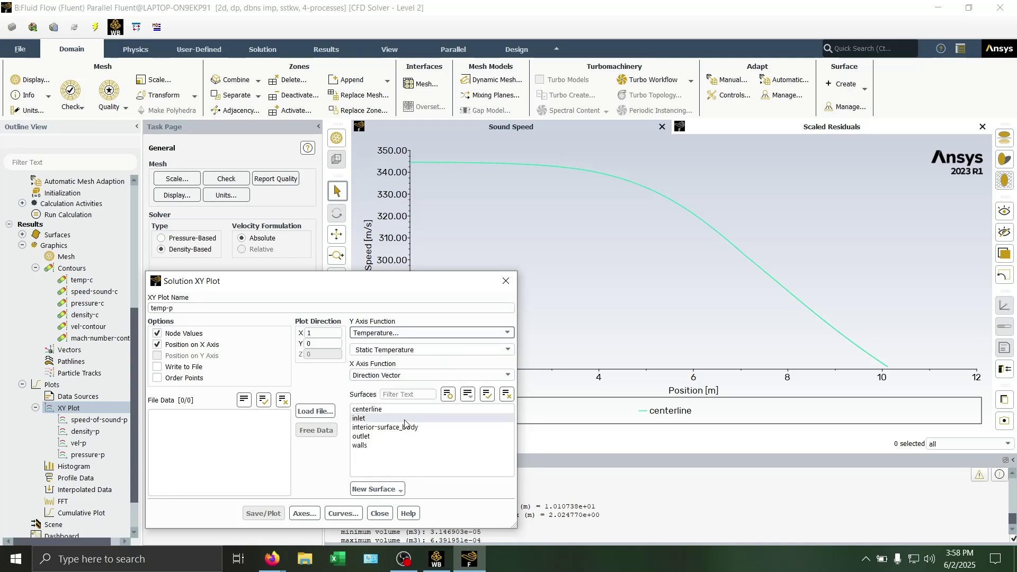
Select the centerline surface for the temp-p plot, save and plot it, and close its settings
click(381, 410)
click(264, 514)
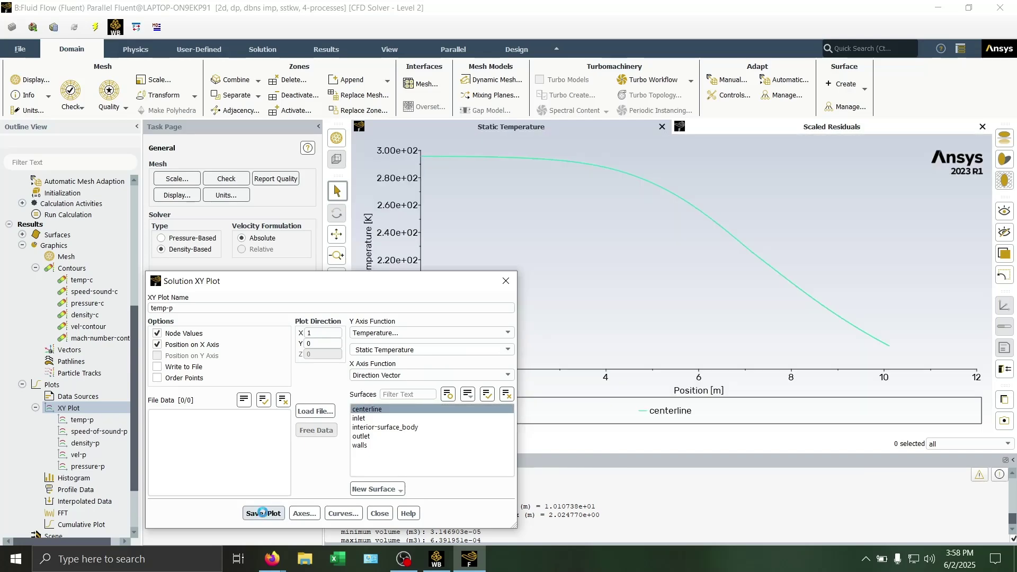
click(380, 513)
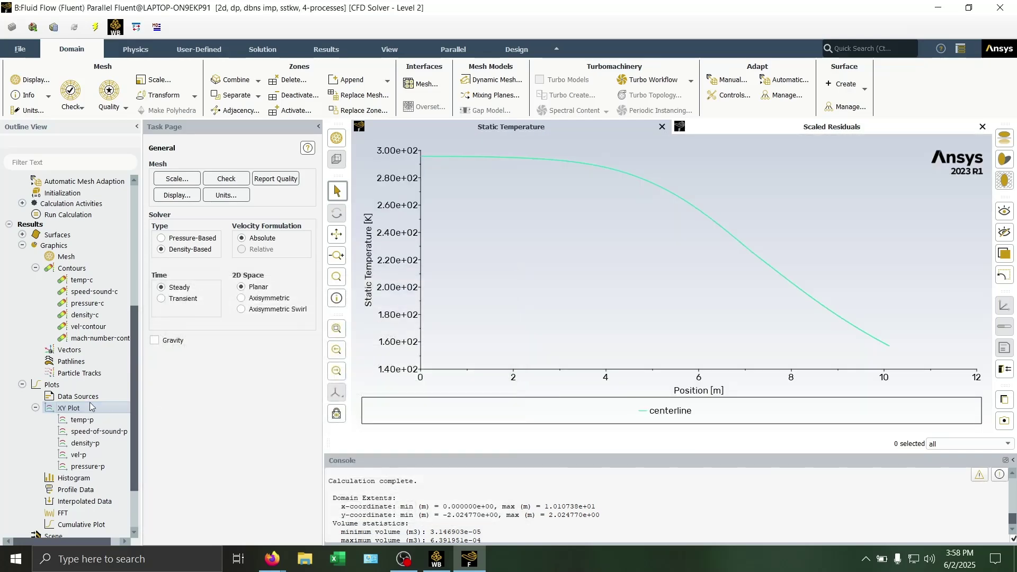
Create a new XY plot and name it mach-num-p
right_click(88, 409)
right_click(108, 411)
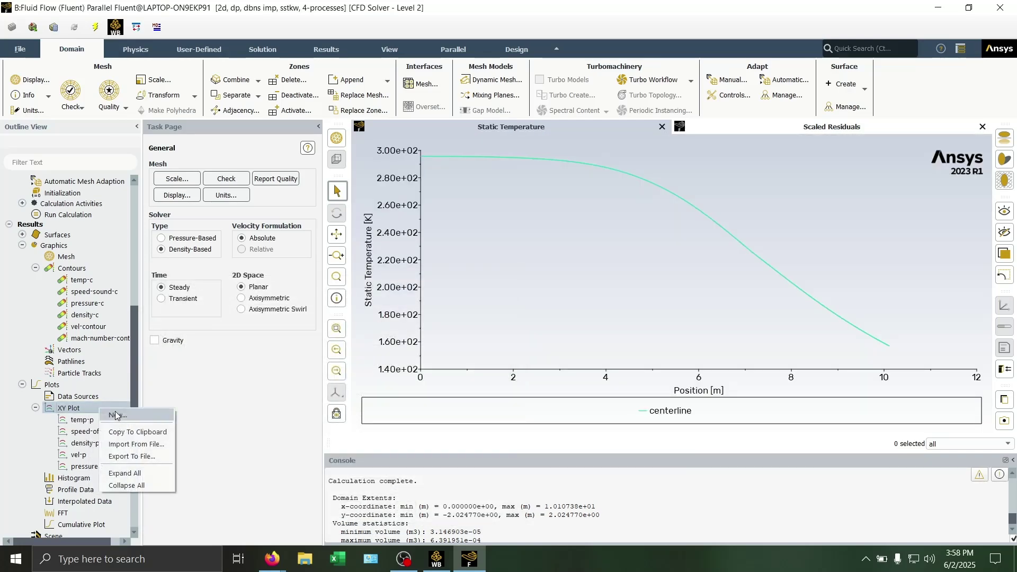
click(109, 417)
click(220, 313)
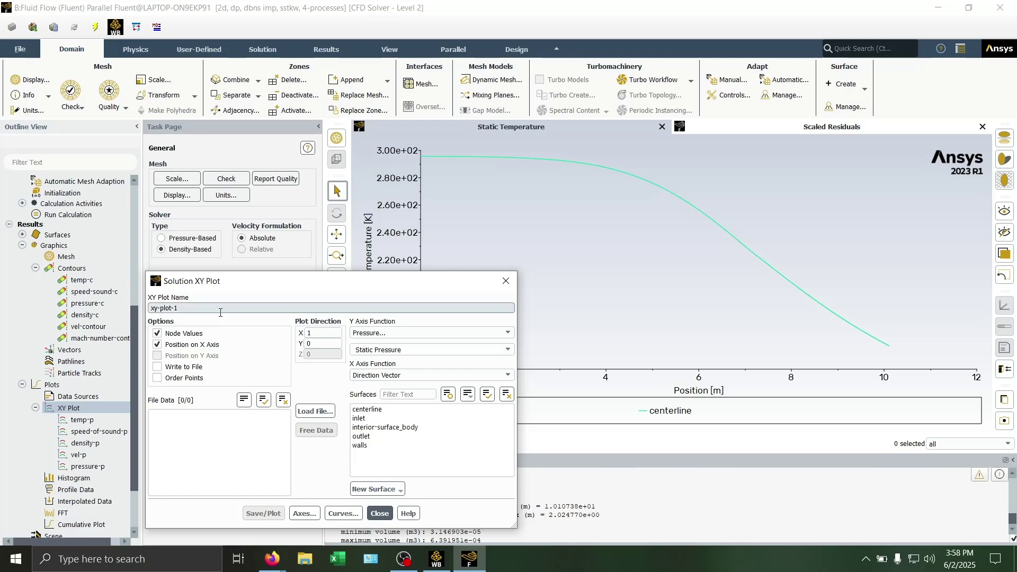
key(BackSpace)
text(speed-of-sound-)
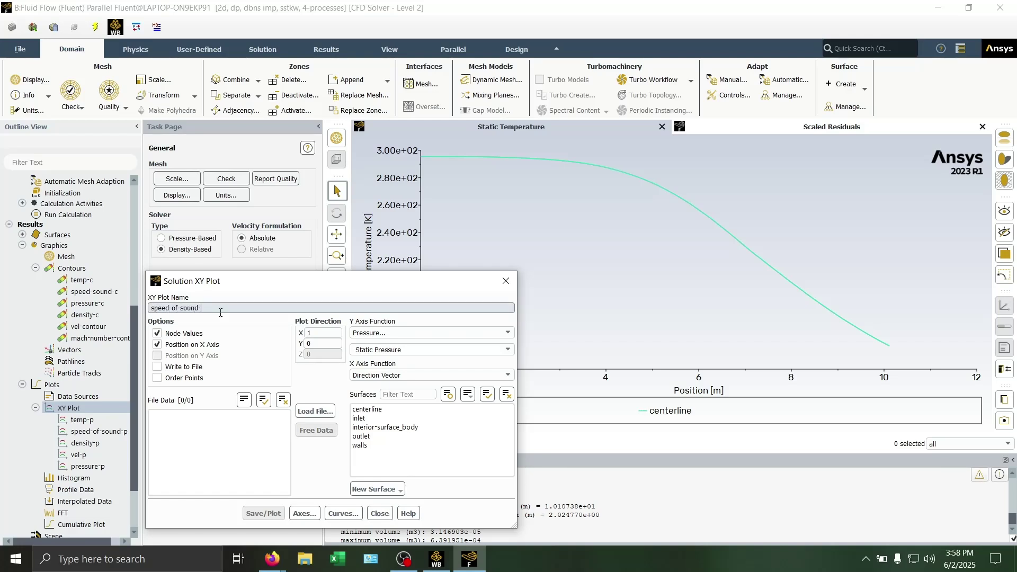
key(BackSpace)
key(BackSpace)
key(BackSpace)
key(BackSpace)
key(BackSpace)
key(BackSpace)
key(BackSpace)
key(BackSpace)
key(BackSpace)
key(BackSpace)
key(BackSpace)
key(BackSpace)
key(BackSpace)
key(BackSpace)
text(macn)
key(BackSpace)
text(h-num-p)
Plot Mach Number from the Velocity category on the centerline surface, saving the mach-num-p plot and closing its settings
click(412, 334)
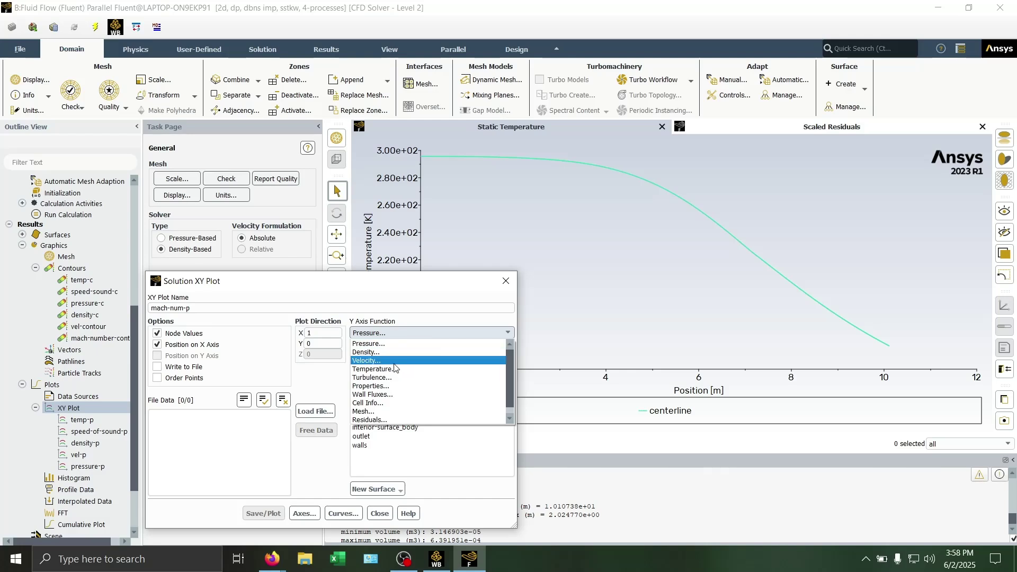
click(371, 357)
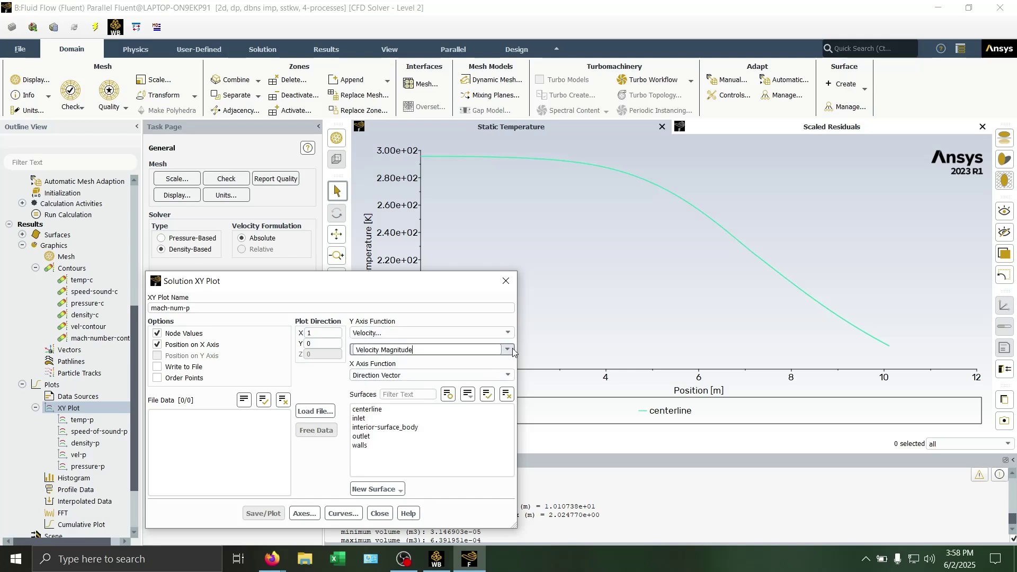
click(509, 350)
click(406, 412)
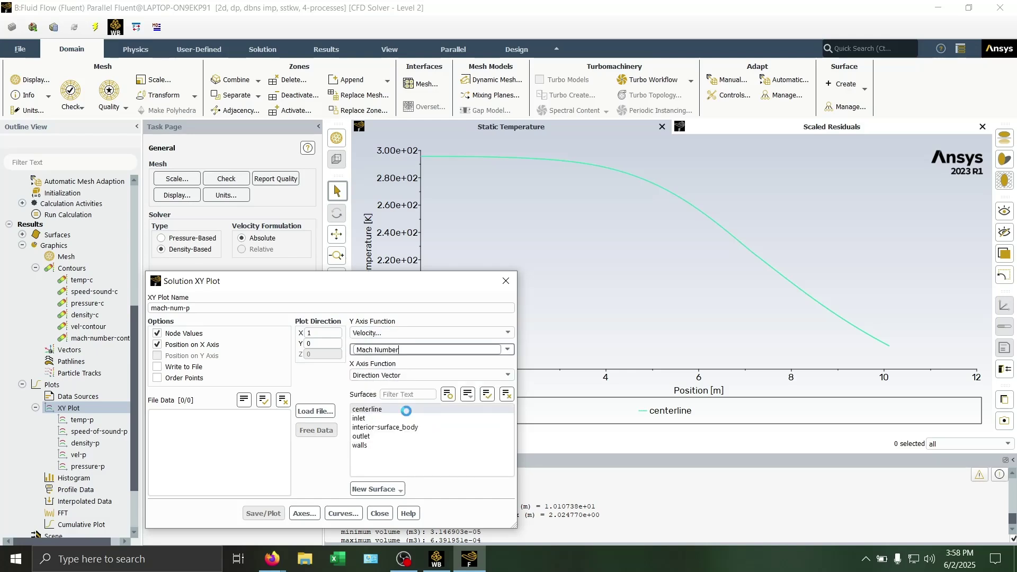
click(371, 409)
click(264, 513)
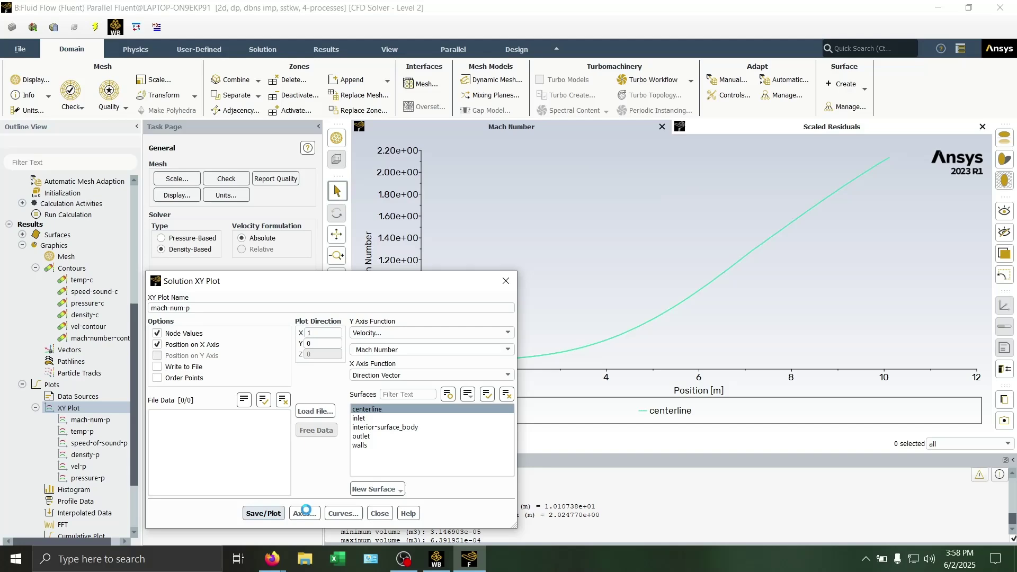
click(382, 514)
Change the Y axis number format of the Mach number plot to float and apply it
double_click(393, 339)
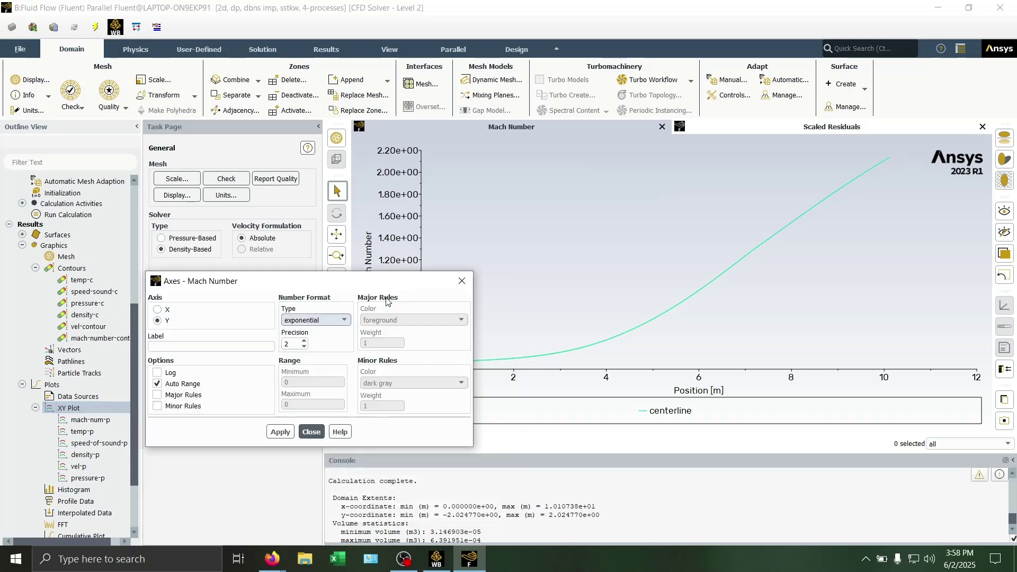
click(326, 320)
click(299, 329)
click(280, 431)
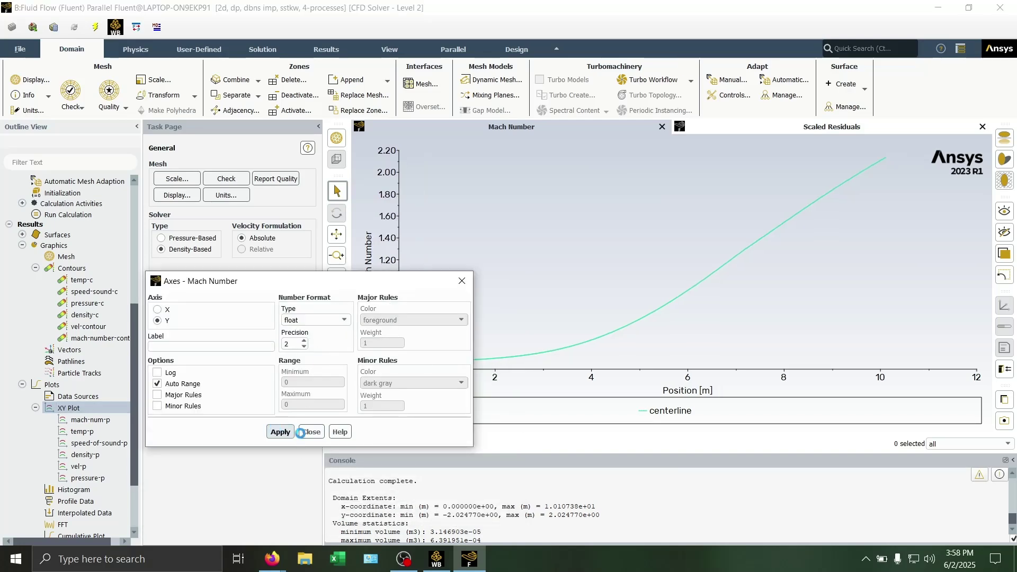
click(311, 432)
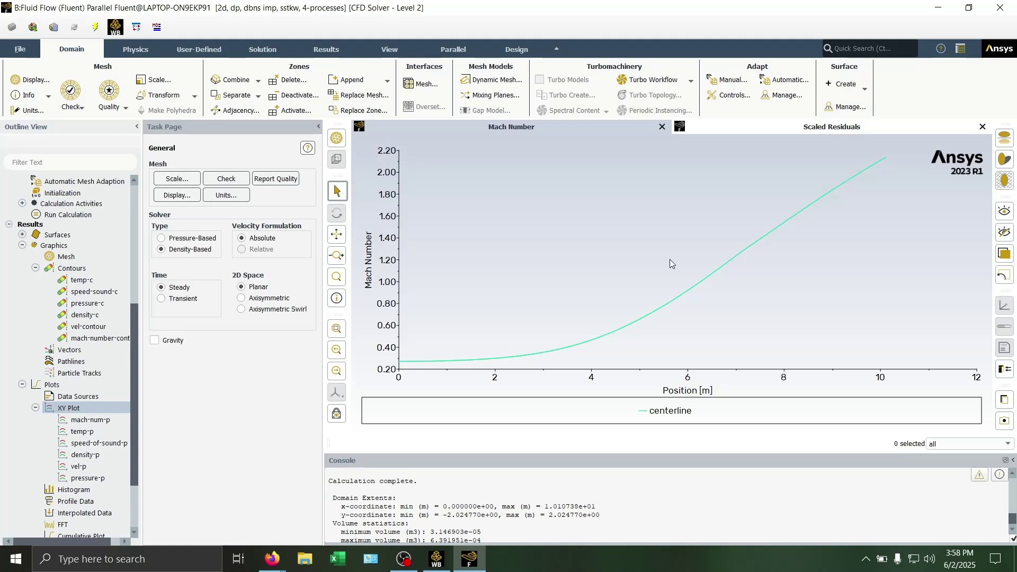
Redisplay the saved vel-p plot and the saved pressure-p plot to review the velocity and pressure curves
double_click(80, 467)
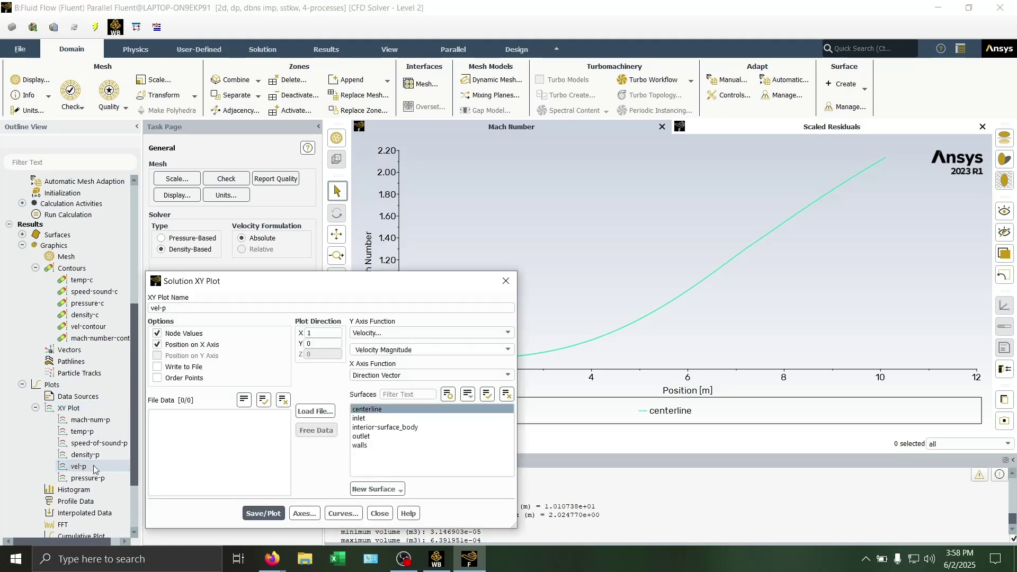
click(263, 514)
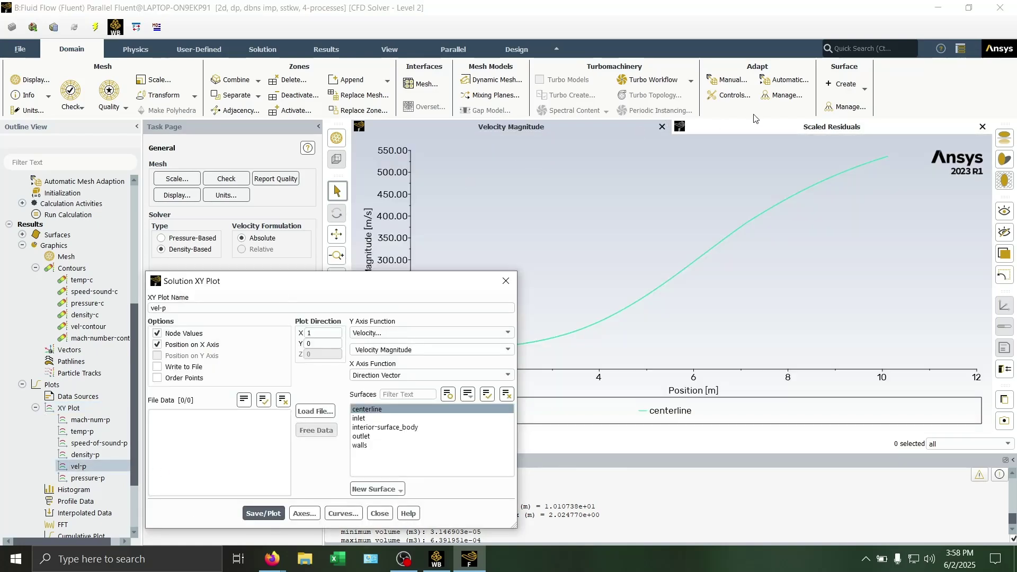
click(379, 513)
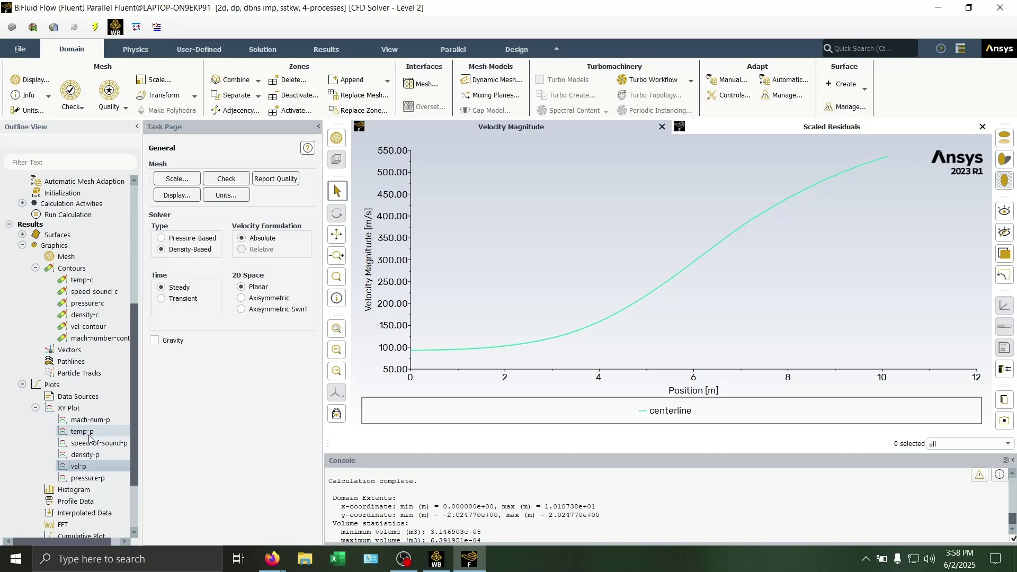
double_click(87, 477)
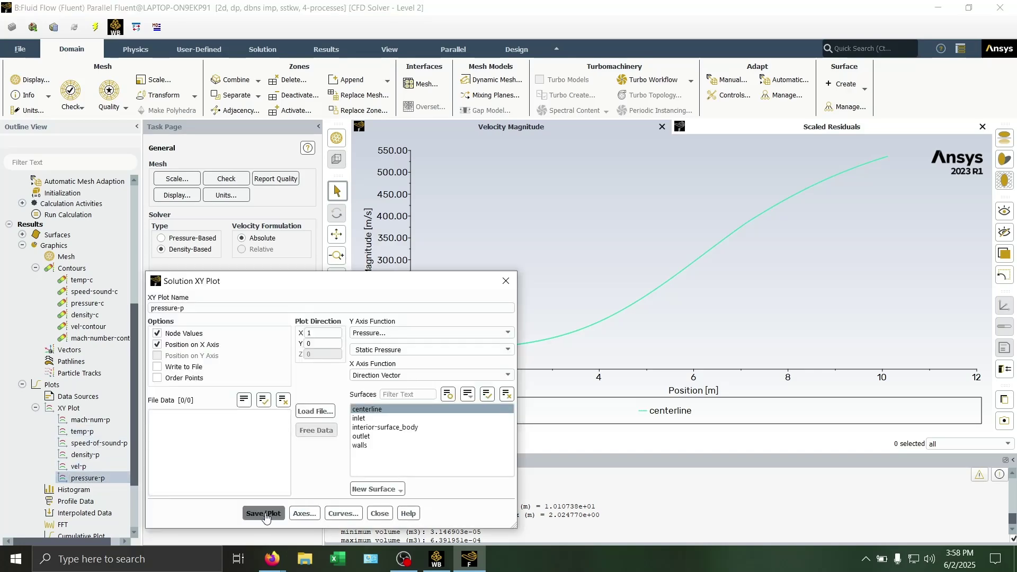
click(265, 514)
click(380, 514)
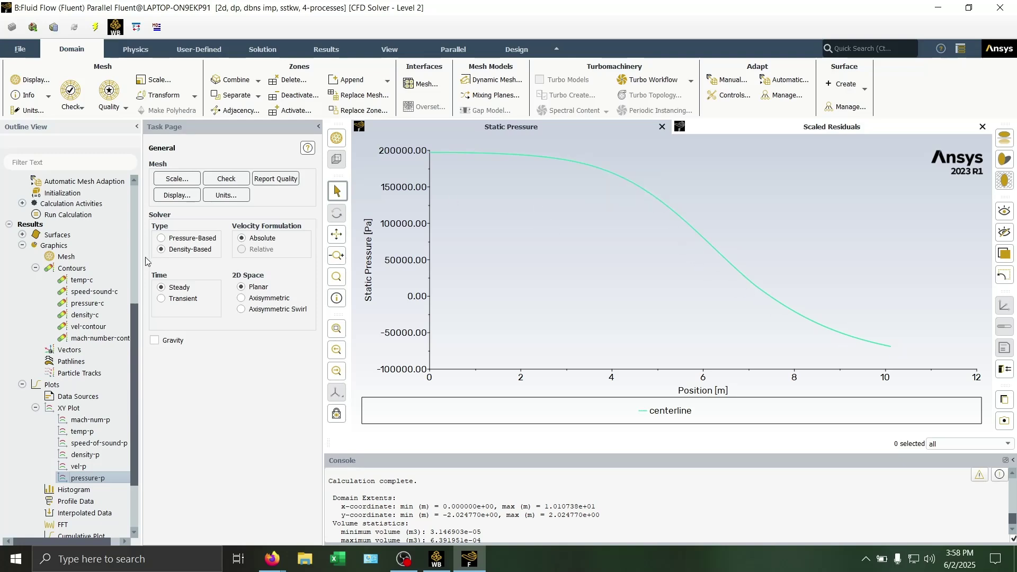
Display the saved vel-contour of velocity magnitude and close its settings
double_click(88, 327)
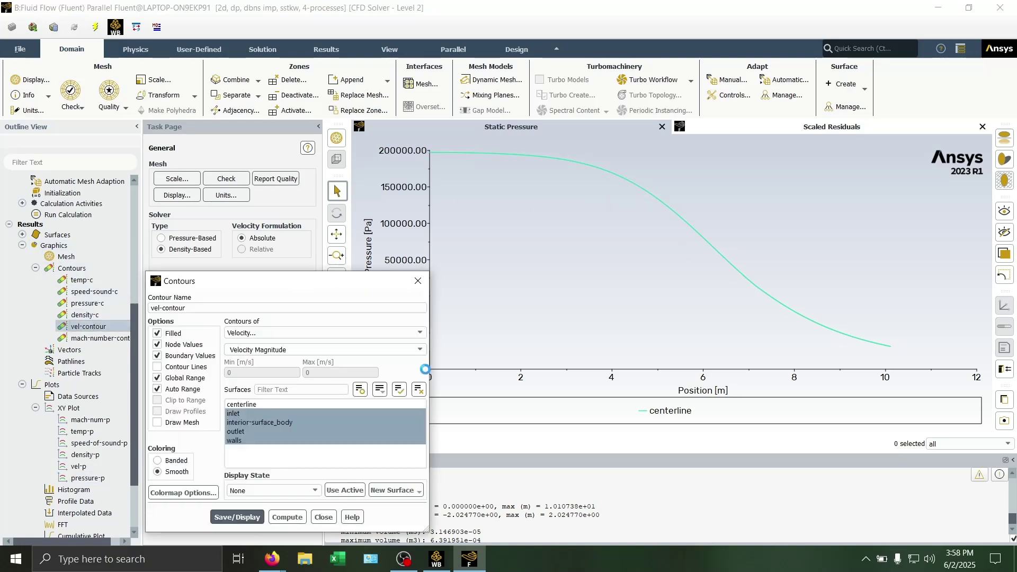
click(237, 517)
click(323, 517)
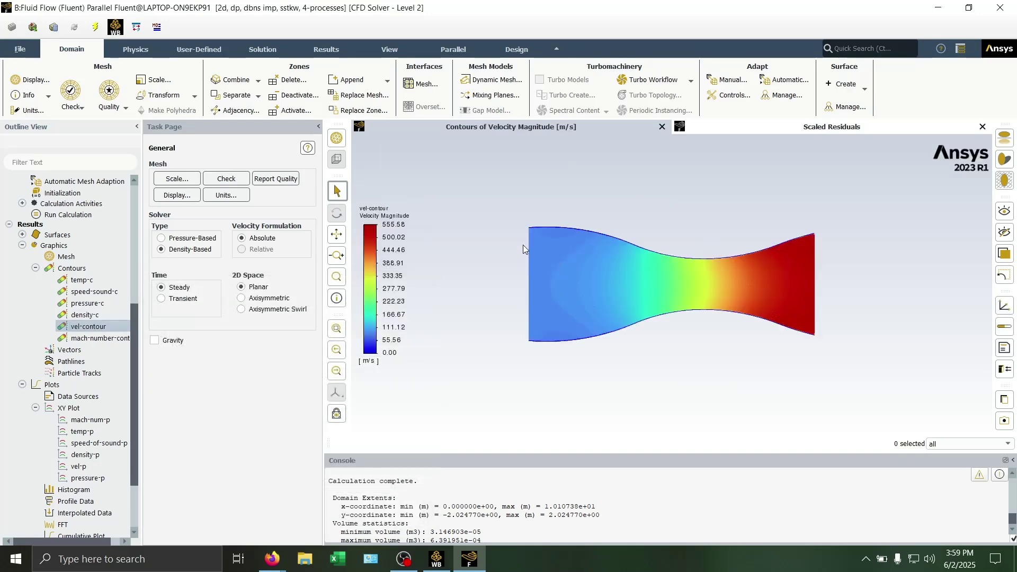